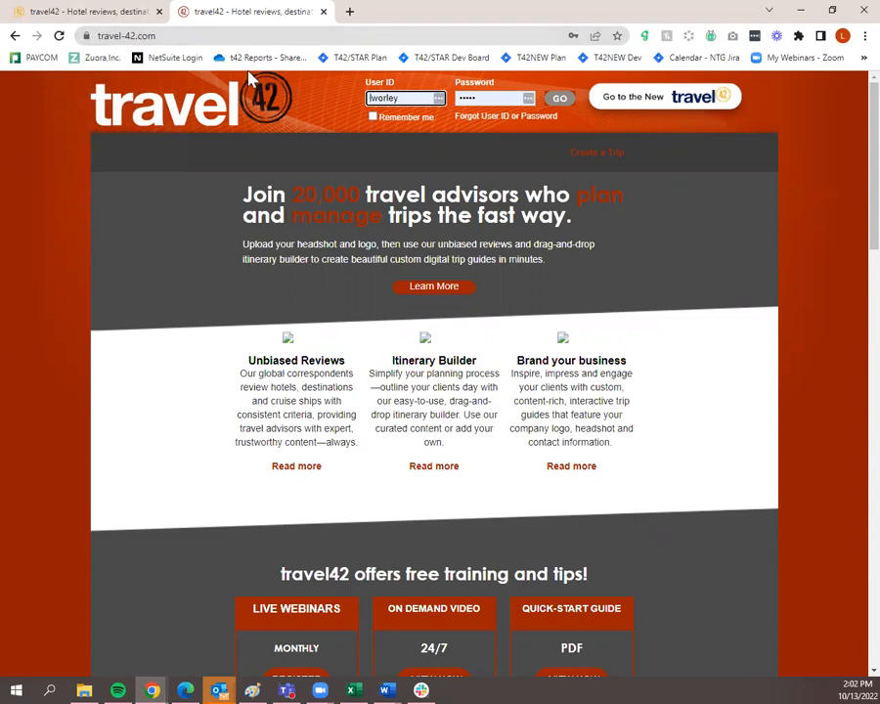
# Switch between the browser tabs and settle on the new.travel-42.com home page
pyautogui.click(69, 8)
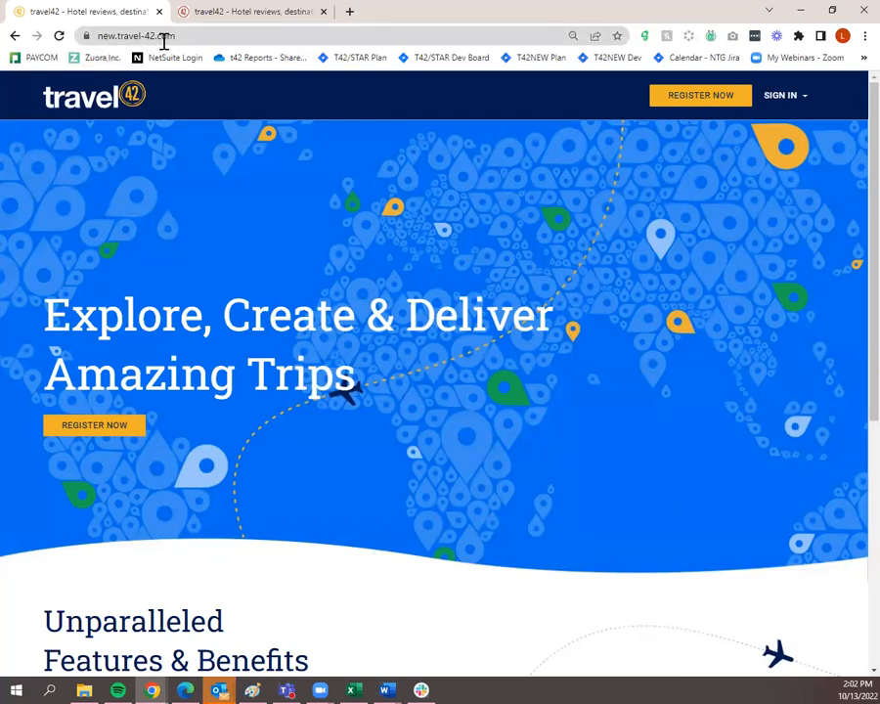
pyautogui.click(197, 11)
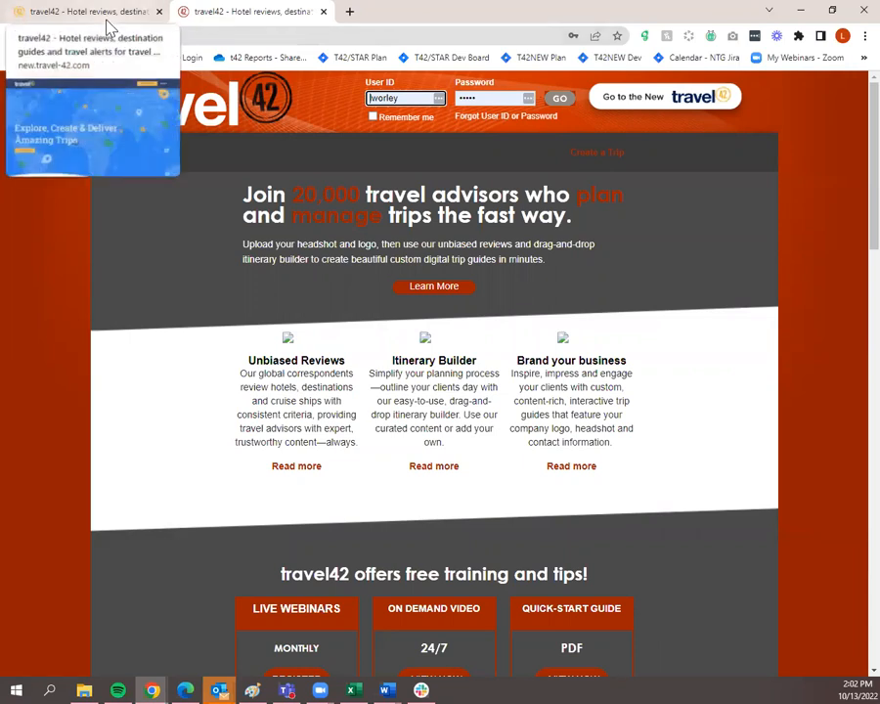
pyautogui.click(104, 12)
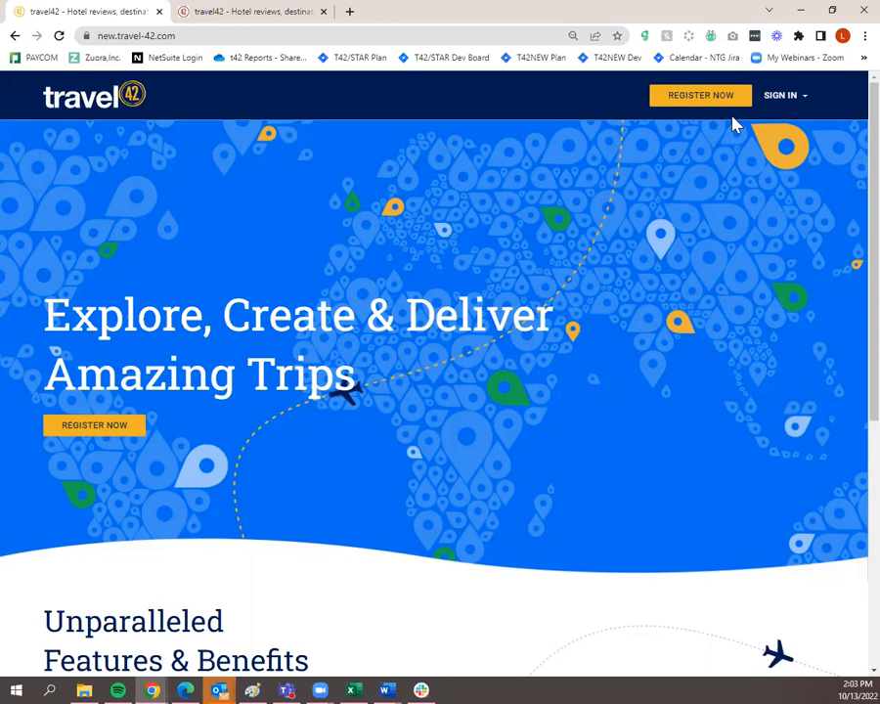
# Sign in with the browser-autofilled credentials from the SIGN IN panel
pyautogui.click(779, 98)
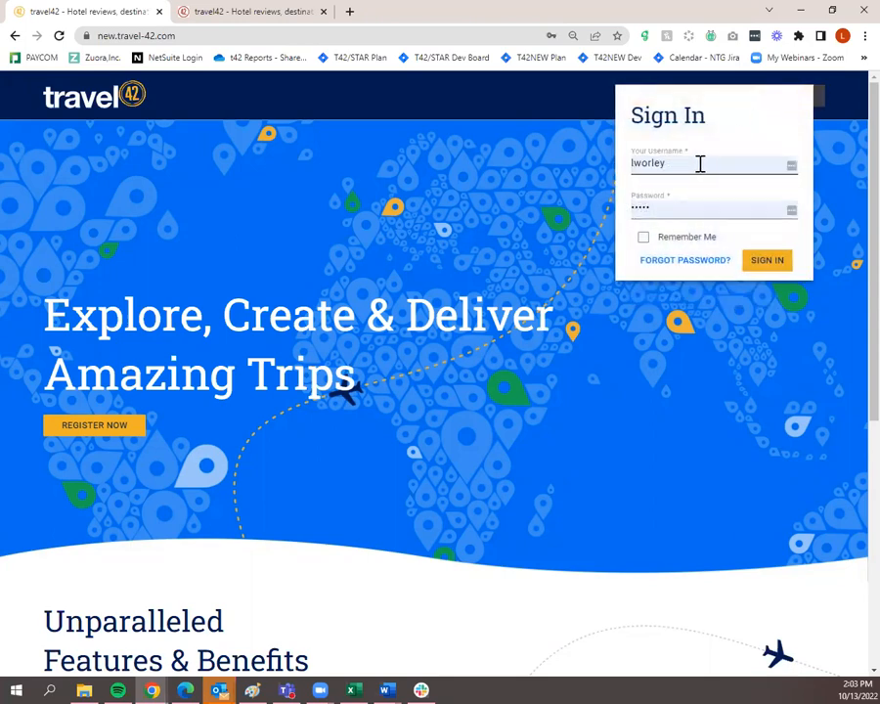
pyautogui.click(769, 264)
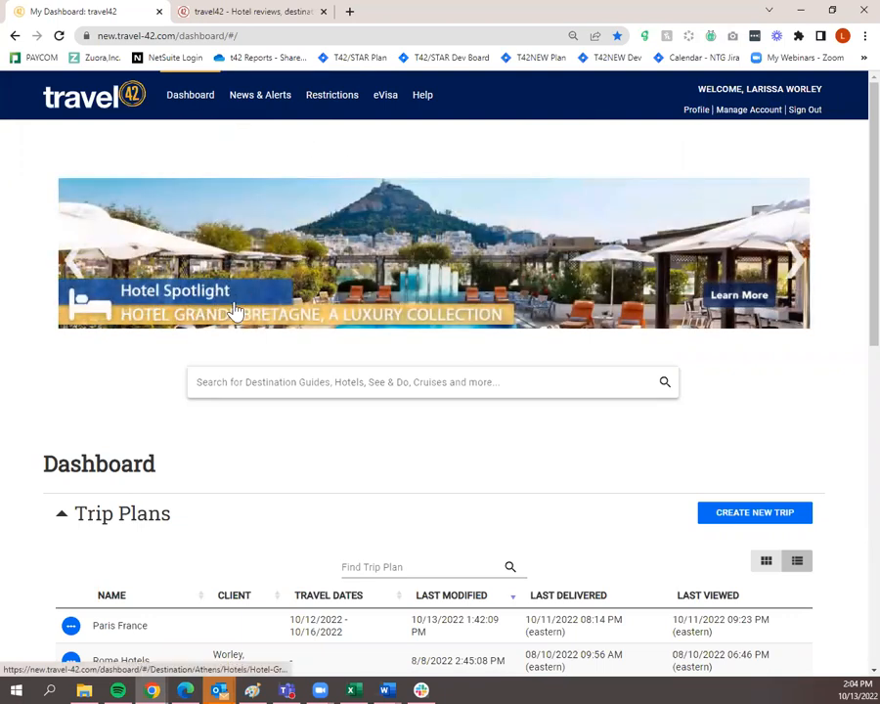
# Open News & Alerts and scroll through its Updated Destinations, Updated Hotels and alerts sections
pyautogui.click(270, 110)
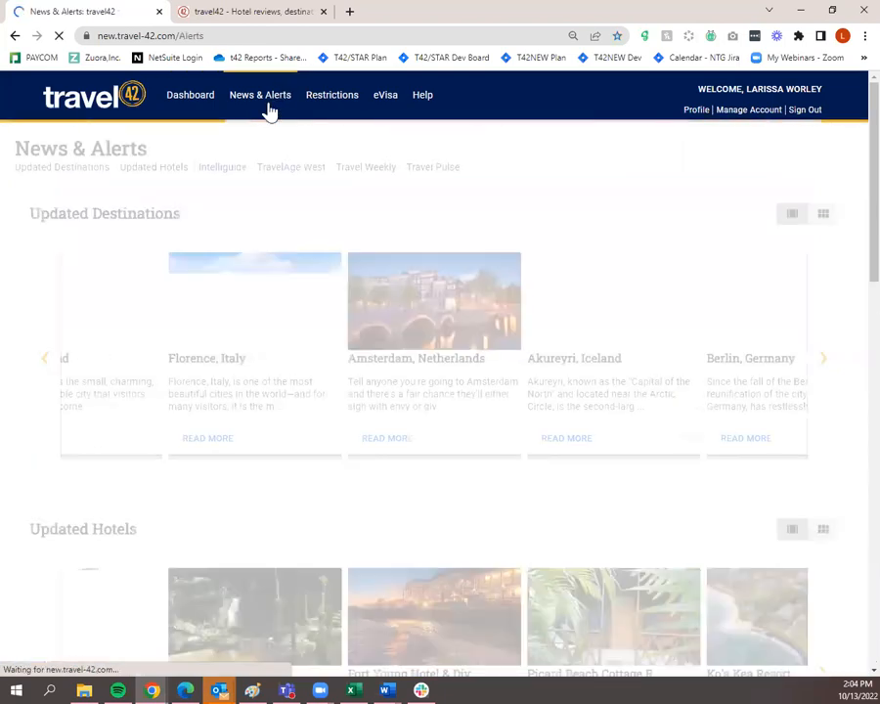
pyautogui.scroll(-1, 275, 284)
pyautogui.scroll(-5, 275, 299)
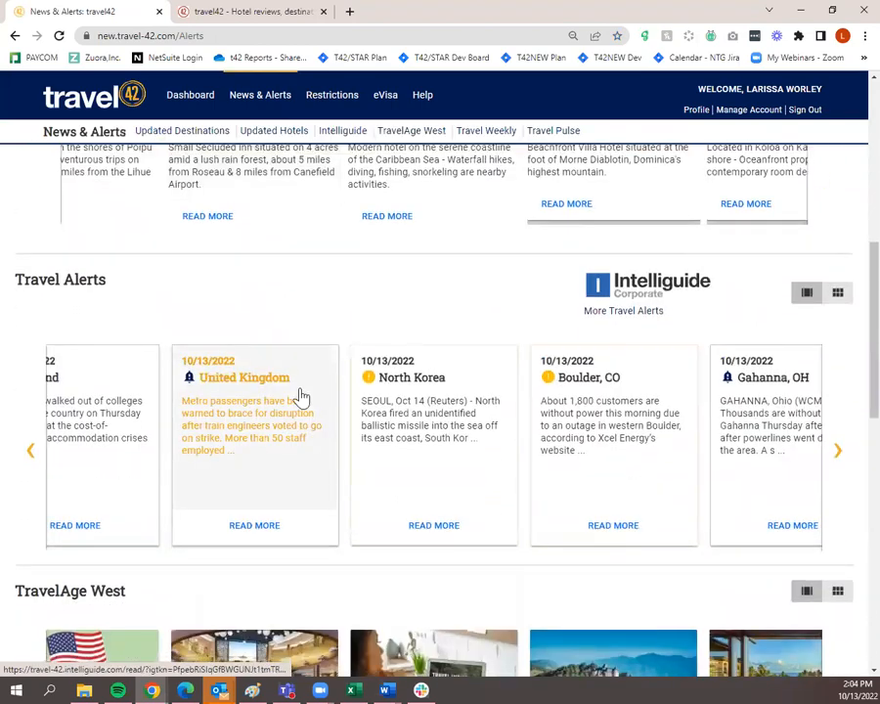
pyautogui.scroll(-3, 299, 396)
pyautogui.scroll(2, 435, 335)
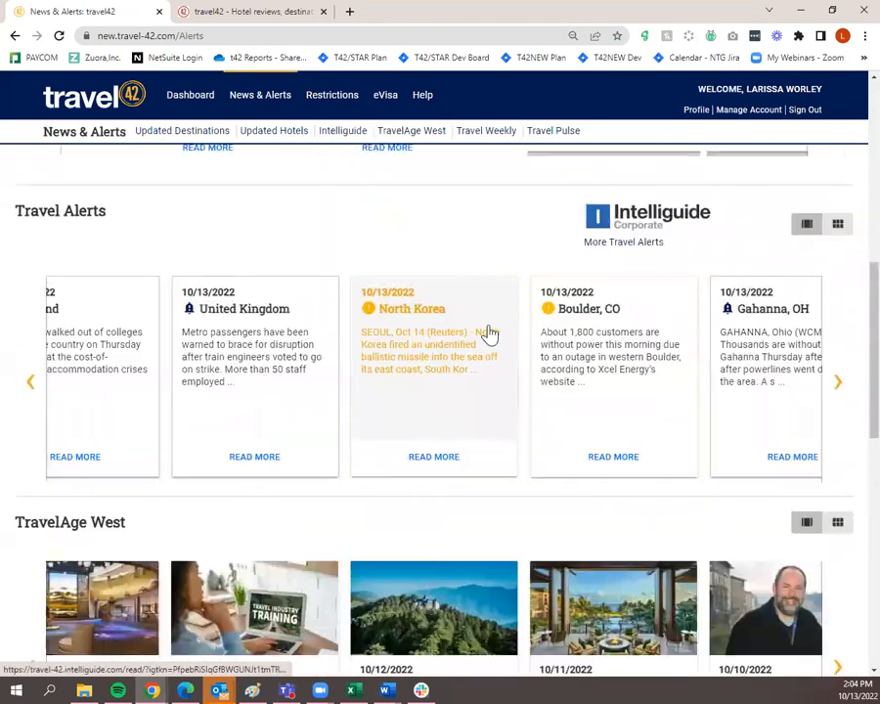
pyautogui.scroll(-4, 487, 333)
pyautogui.scroll(-4, 490, 349)
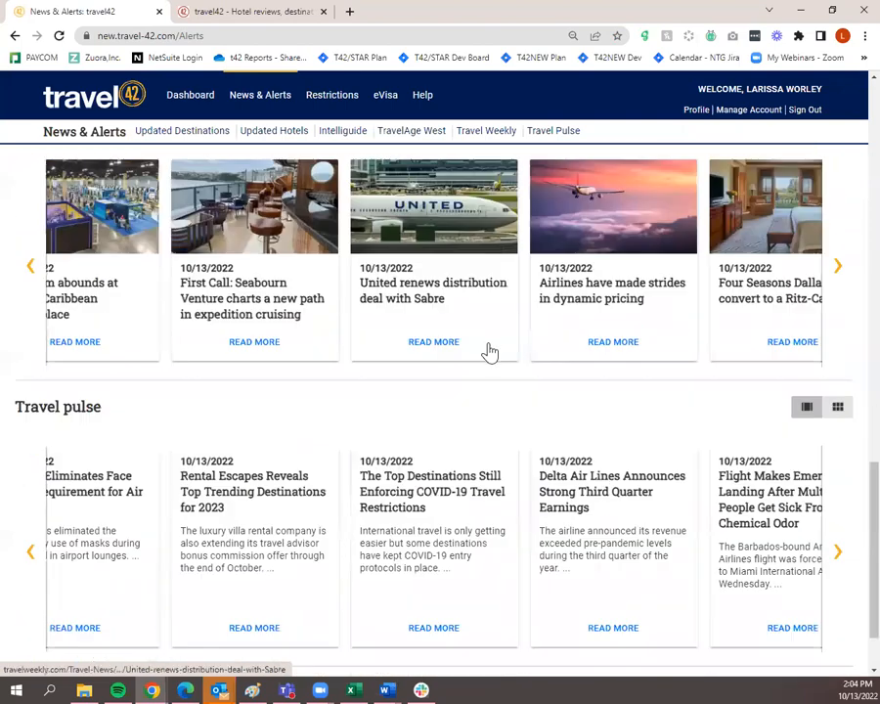
pyautogui.scroll(18, 500, 462)
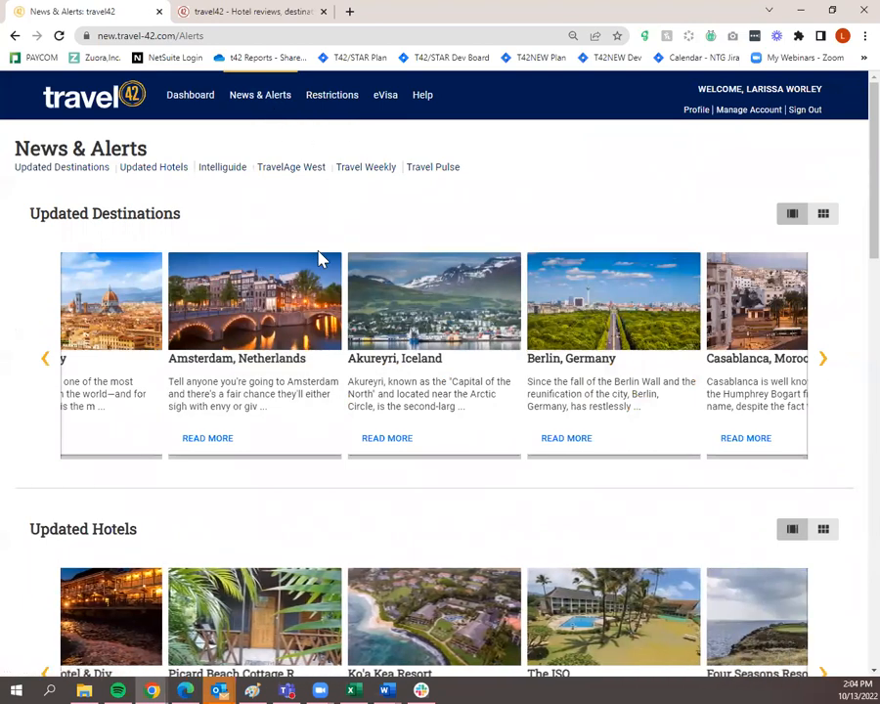
pyautogui.scroll(-2, 322, 255)
pyautogui.scroll(-1, 409, 294)
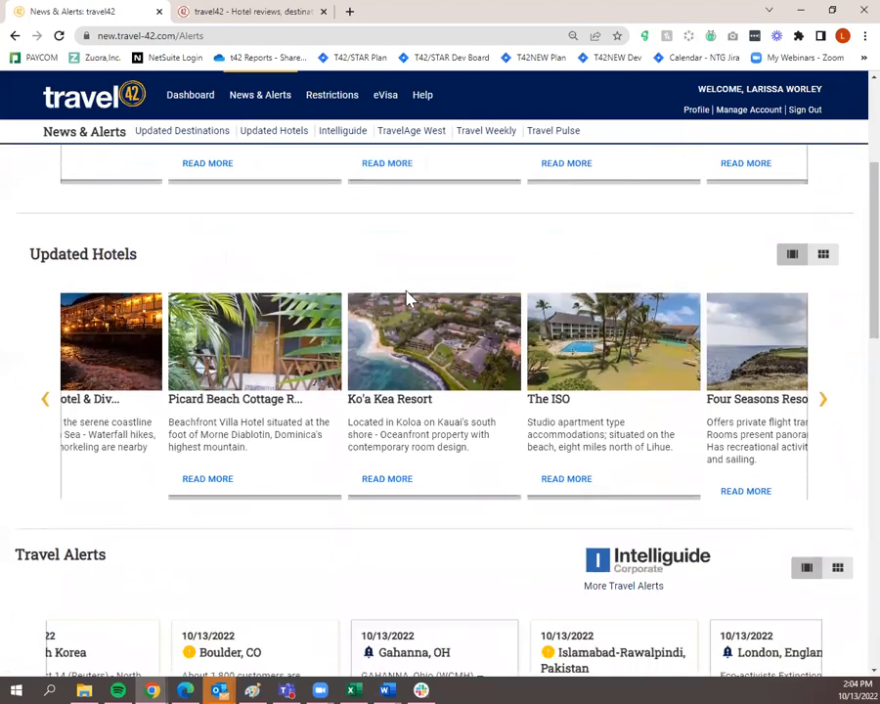
pyautogui.scroll(1, 403, 418)
pyautogui.scroll(3, 403, 418)
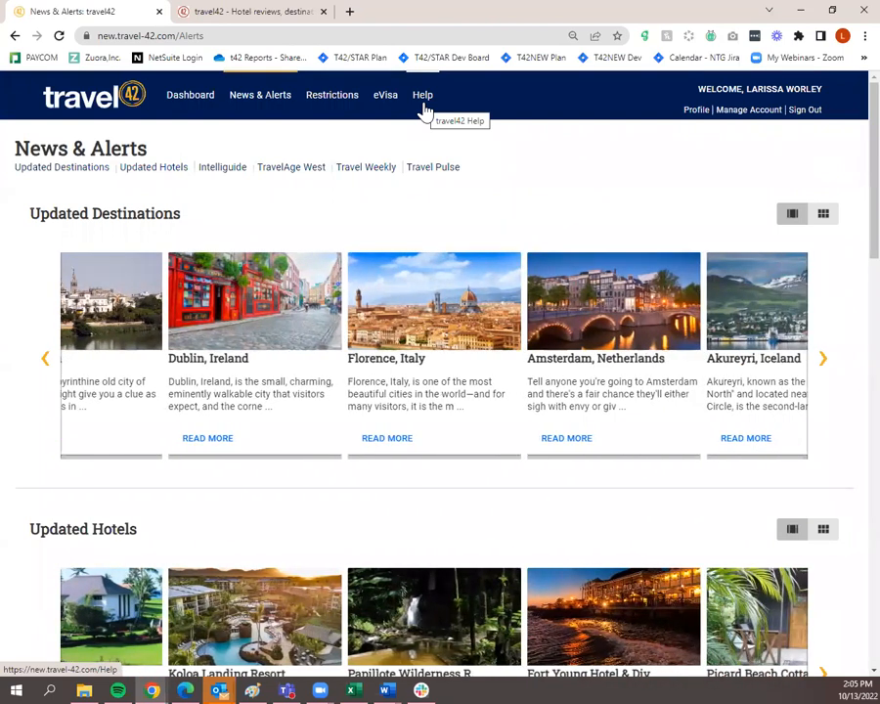
# Open the Zendesk Help Center from the Help link and scroll through its sections
pyautogui.click(426, 105)
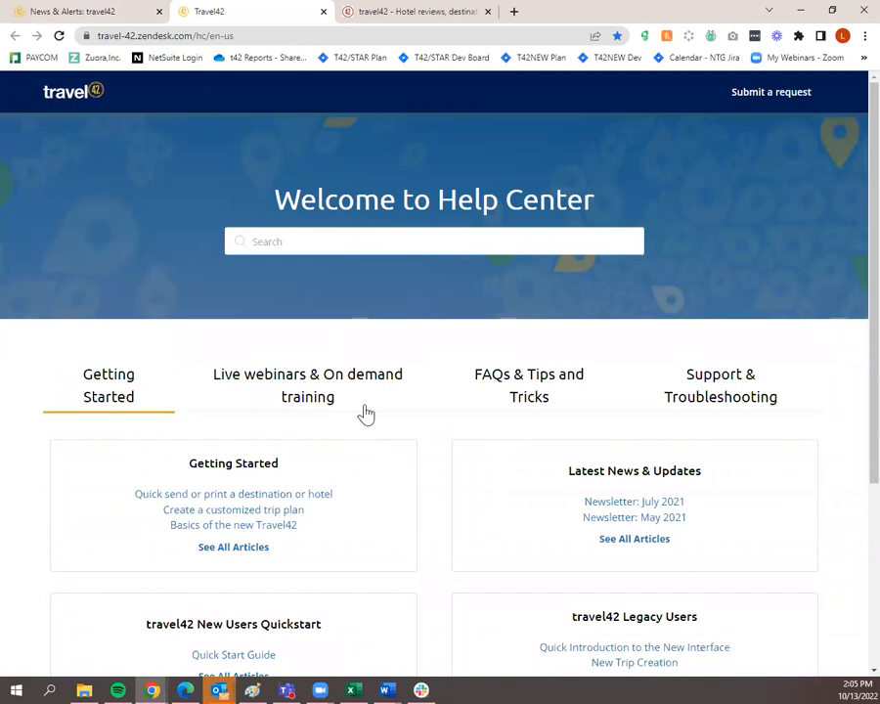
pyautogui.scroll(-2, 739, 412)
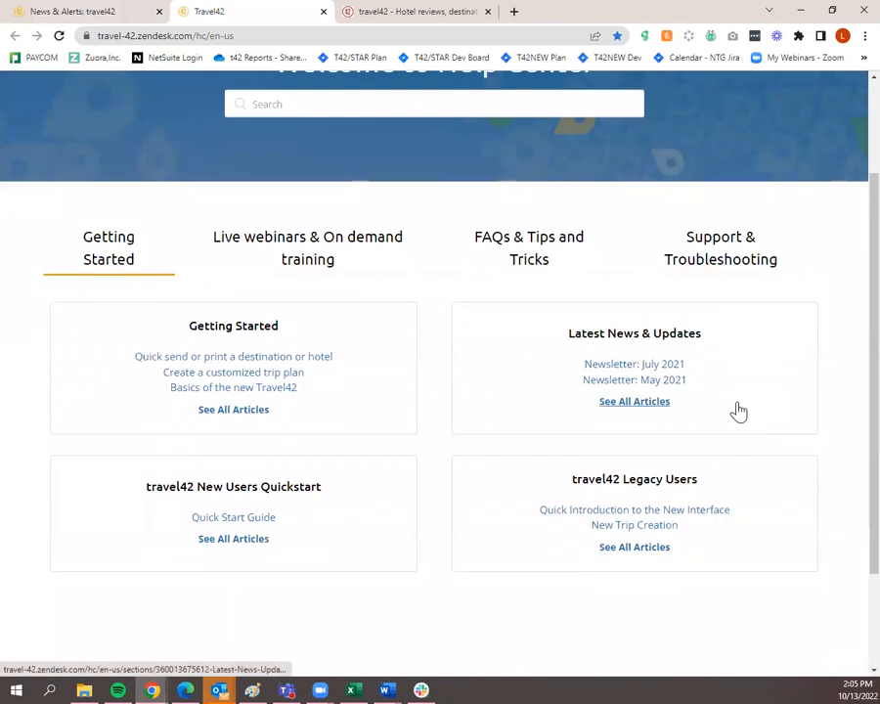
pyautogui.scroll(2, 721, 375)
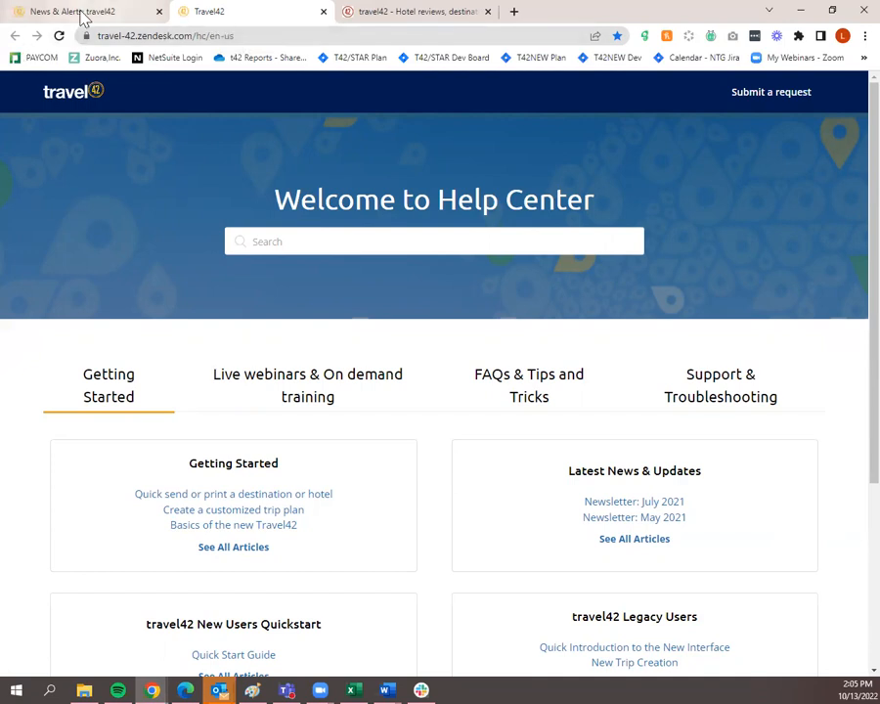
pyautogui.moveTo(73, 16)
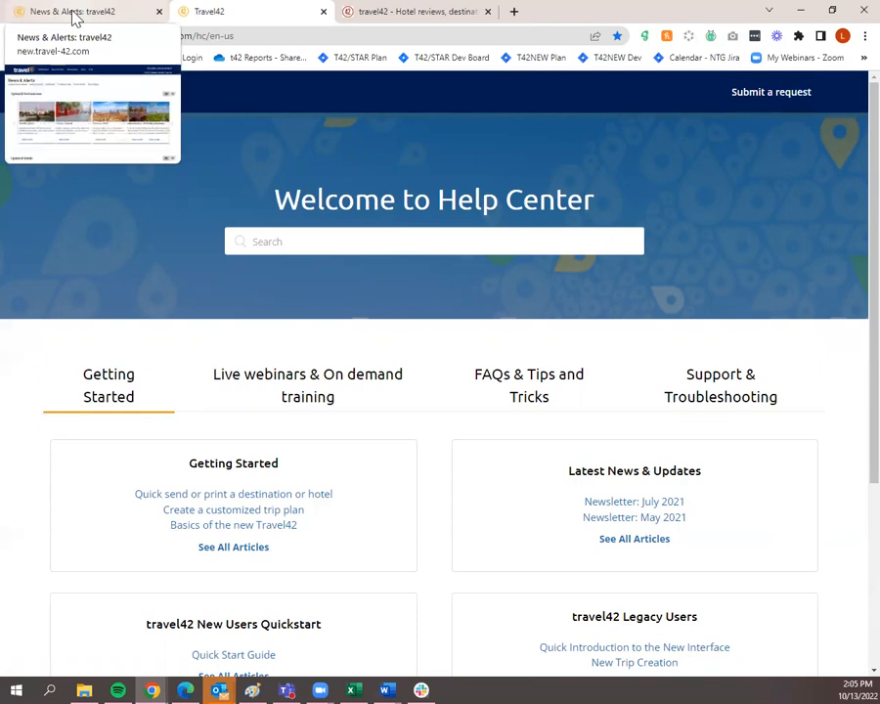
# Go to the dashboard, open the Sherpa eVisa banner pages in new tabs, and return
pyautogui.click(74, 13)
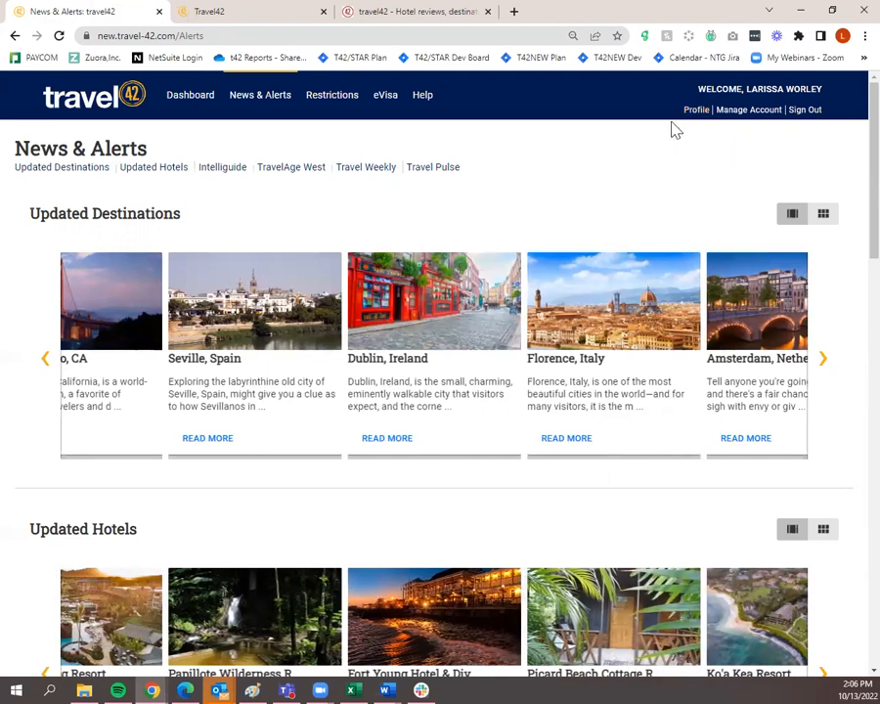
pyautogui.click(200, 106)
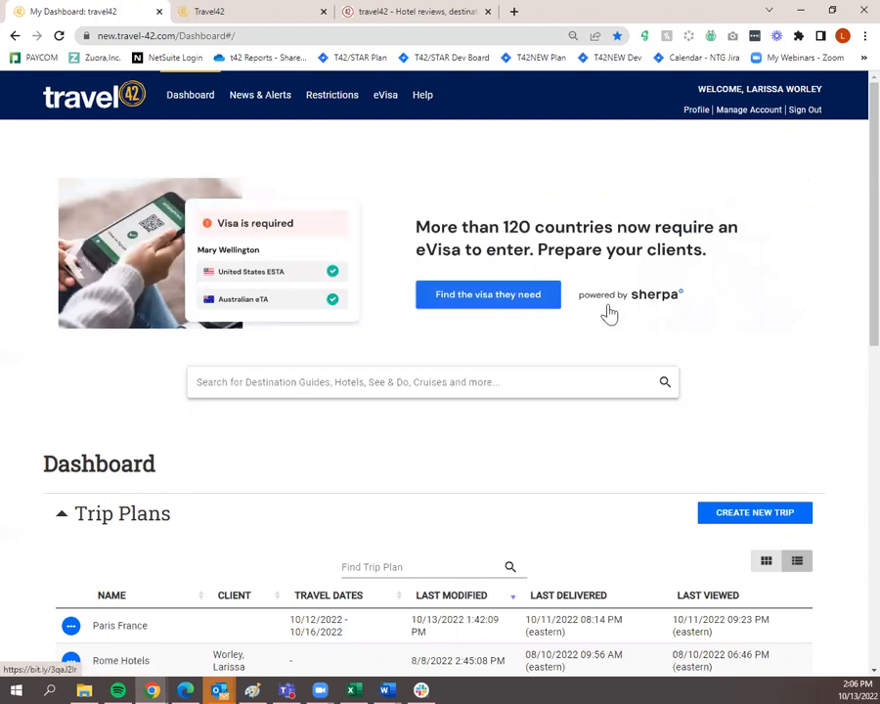
pyautogui.click(754, 285)
pyautogui.click(112, 22)
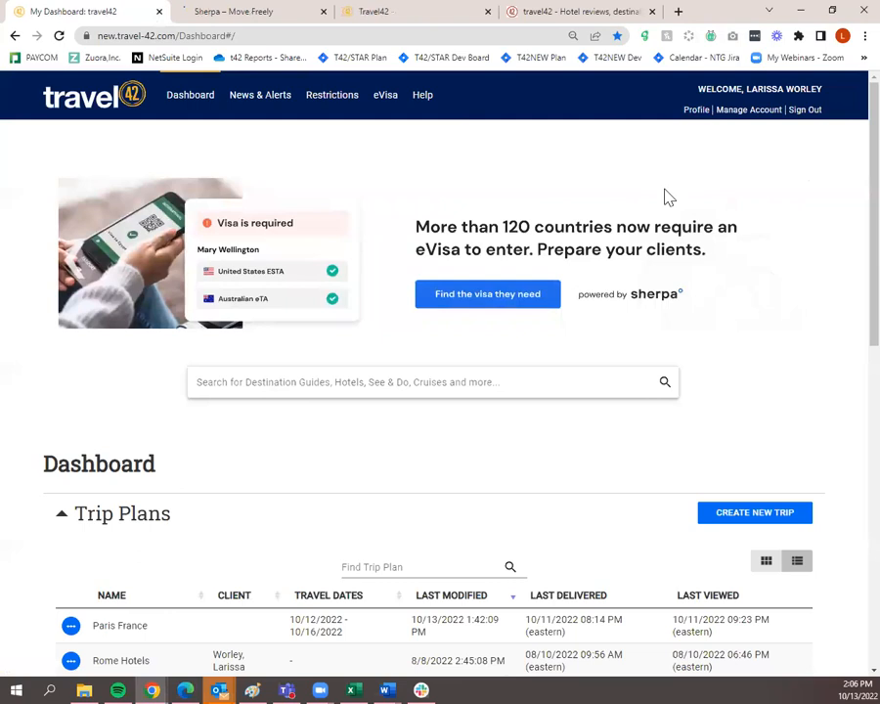
pyautogui.click(768, 281)
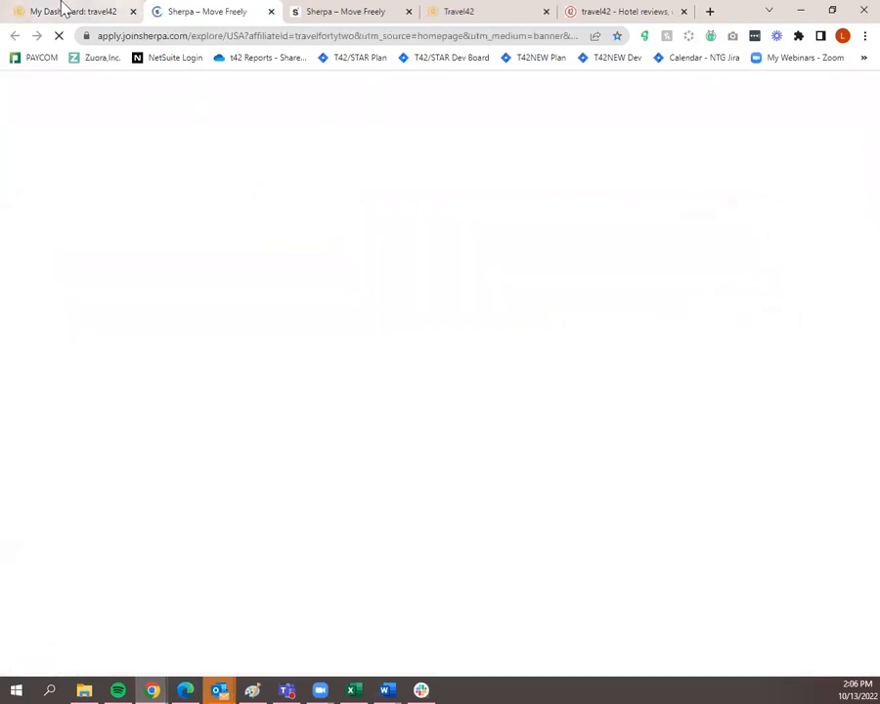
pyautogui.click(62, 10)
# Cycle the spotlight banner through slides, including Hotel Grande Bretagne and Athens
pyautogui.click(75, 262)
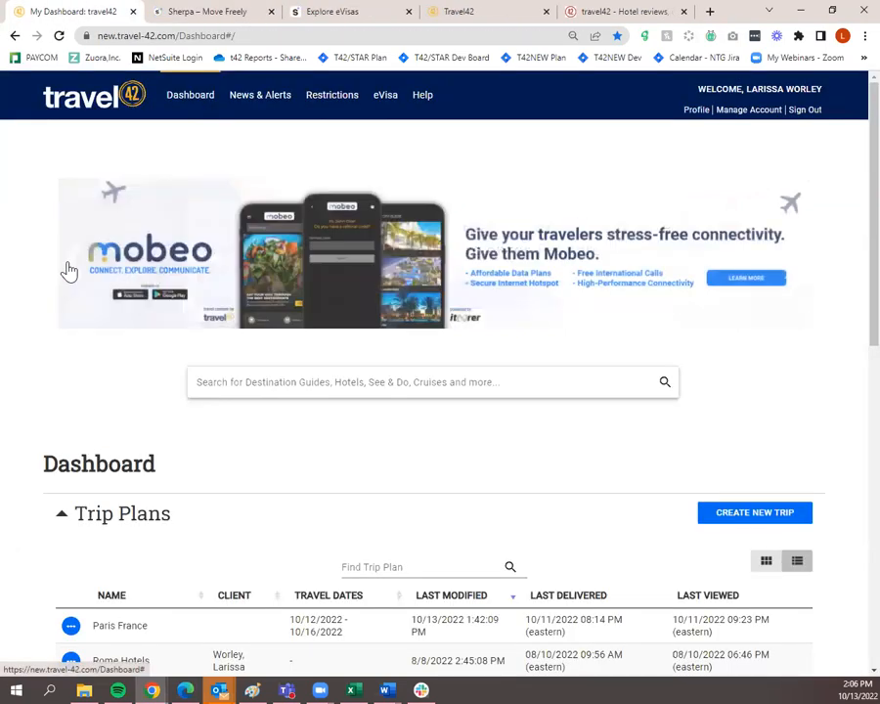
pyautogui.click(75, 262)
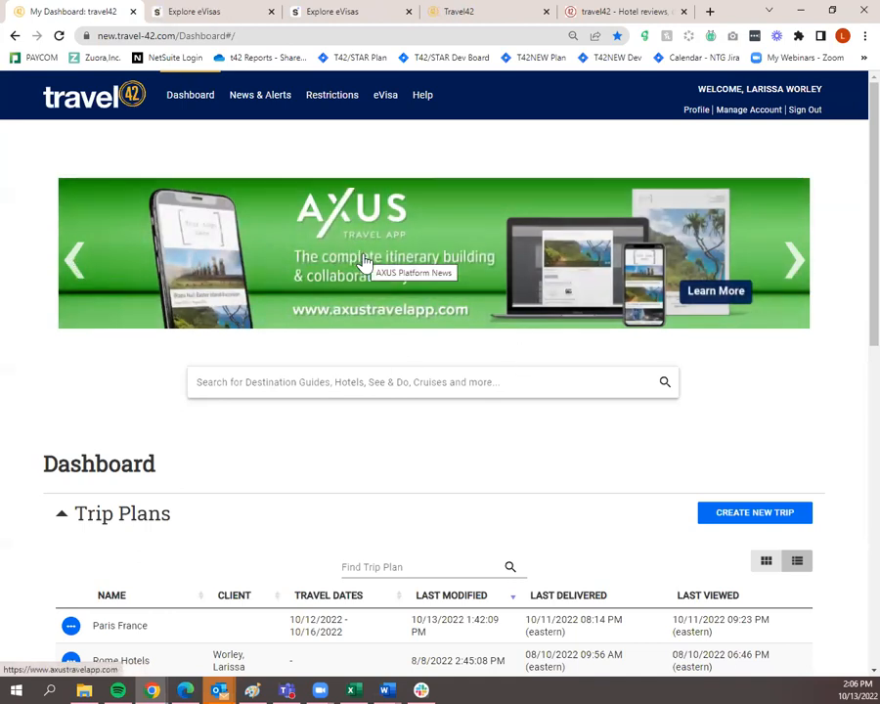
pyautogui.click(72, 264)
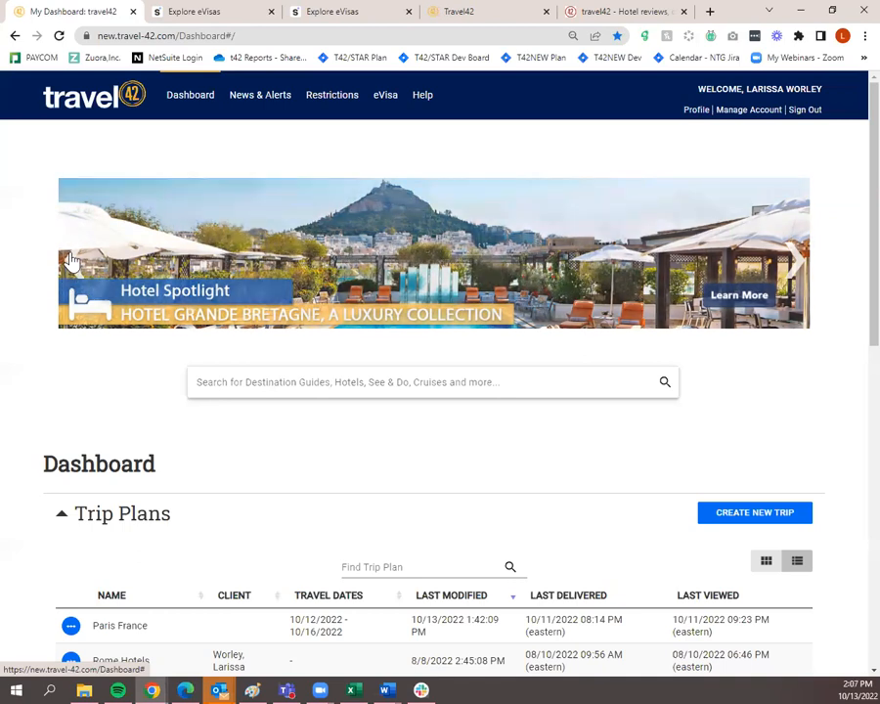
pyautogui.click(70, 259)
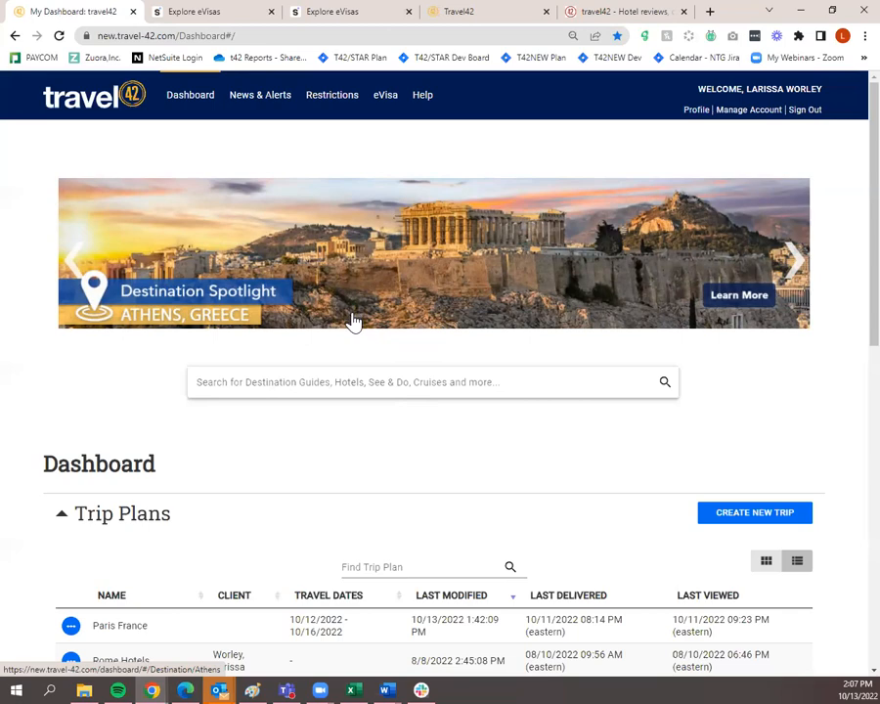
pyautogui.scroll(-5, 355, 320)
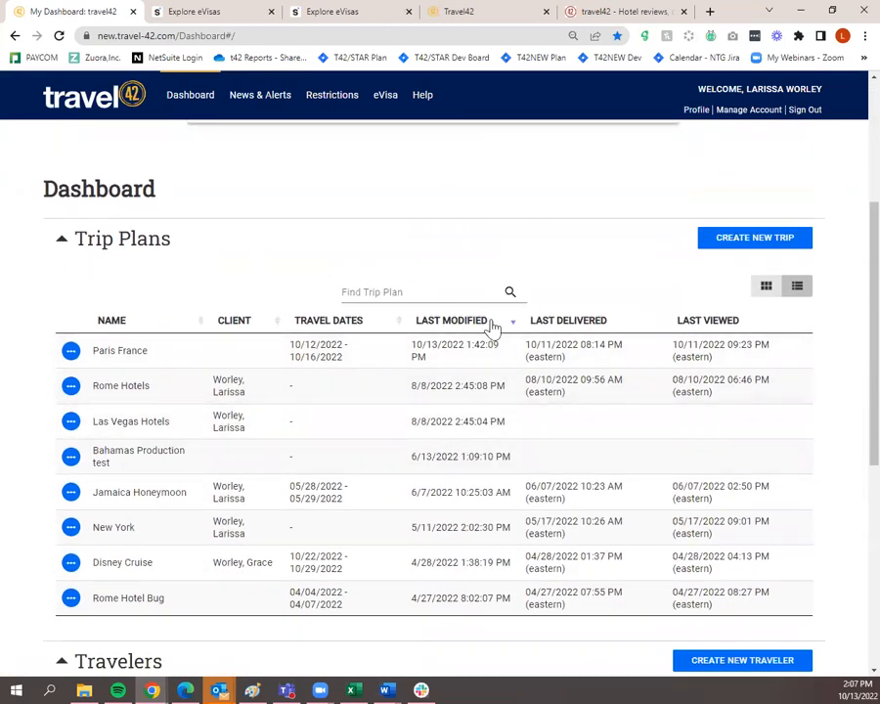
pyautogui.scroll(-1, 530, 447)
pyautogui.scroll(-6, 528, 448)
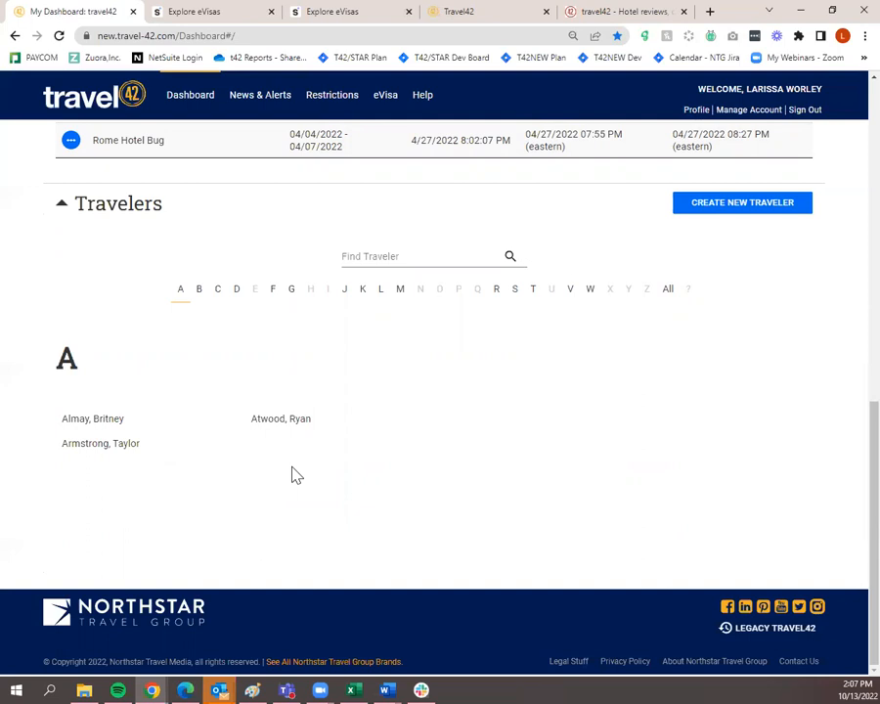
pyautogui.click(742, 209)
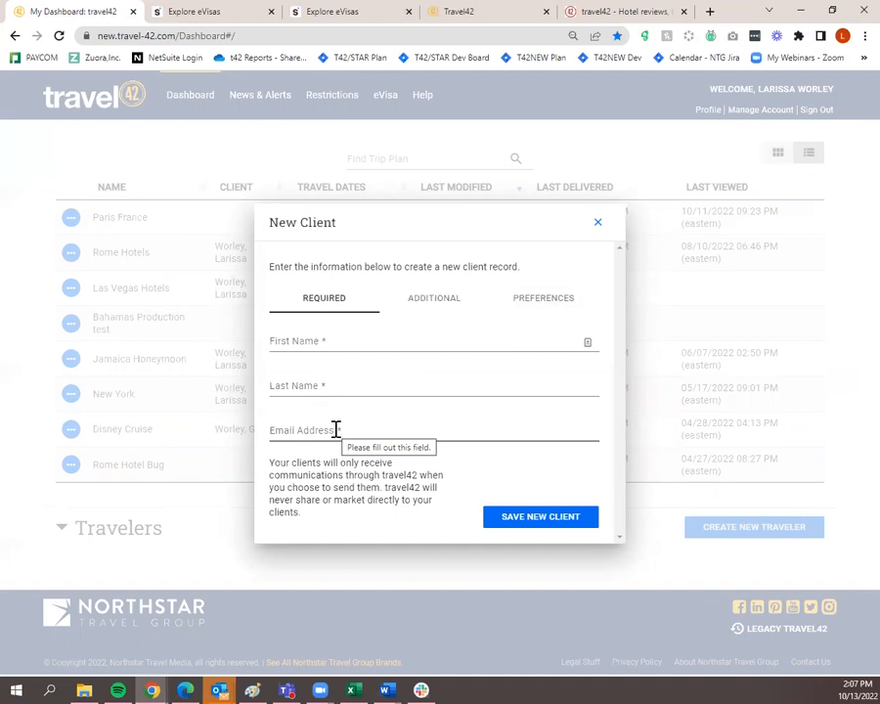
pyautogui.click(597, 223)
pyautogui.click(63, 533)
pyautogui.scroll(-2, 313, 556)
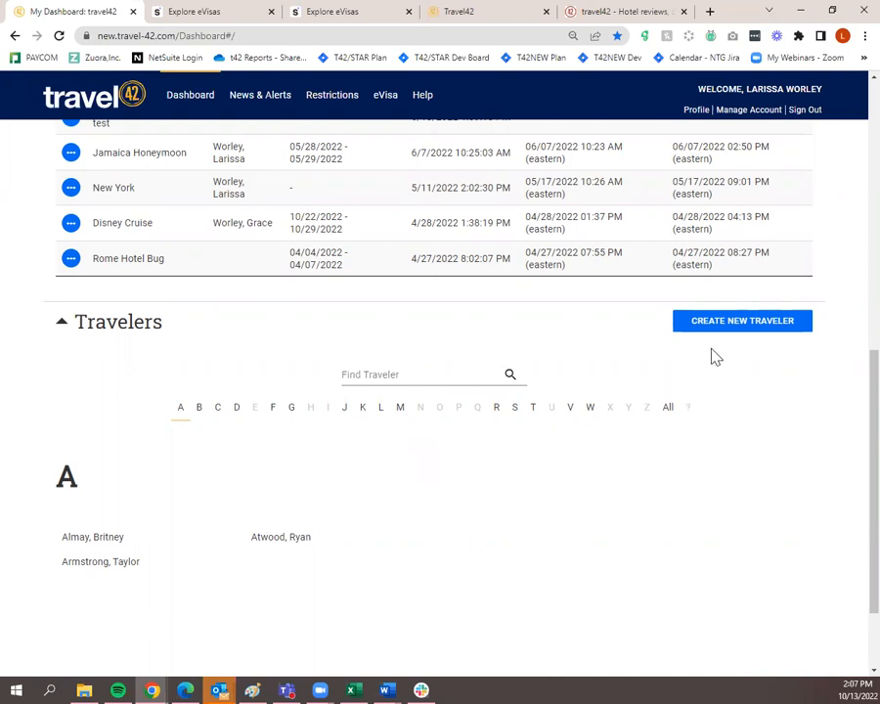
pyautogui.scroll(5, 695, 389)
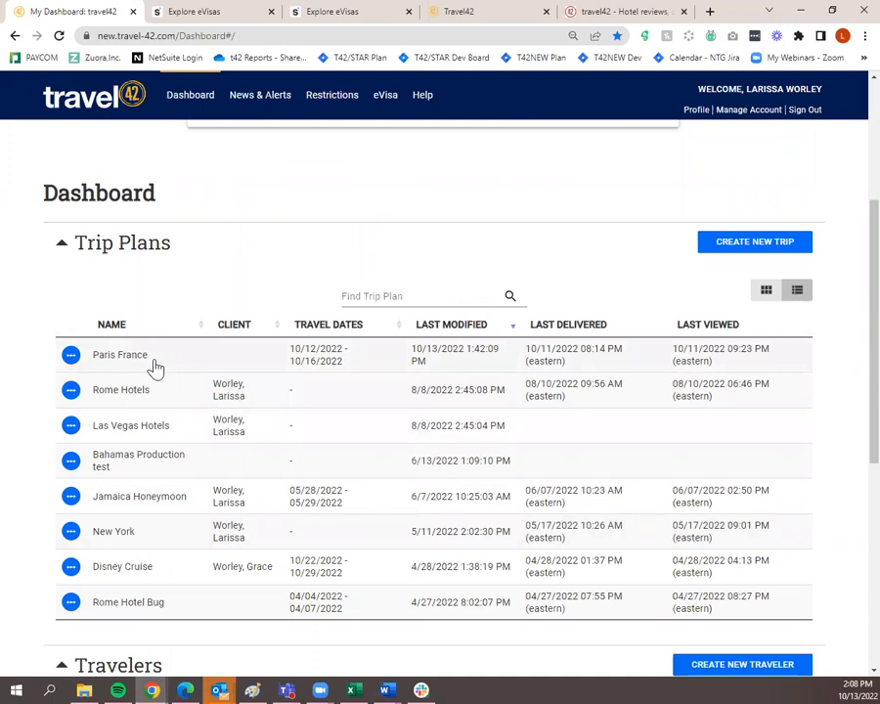
# Delete the Rome Hotel Bug plan via its actions menu and confirm with DELETE TRIP PLAN
pyautogui.click(71, 607)
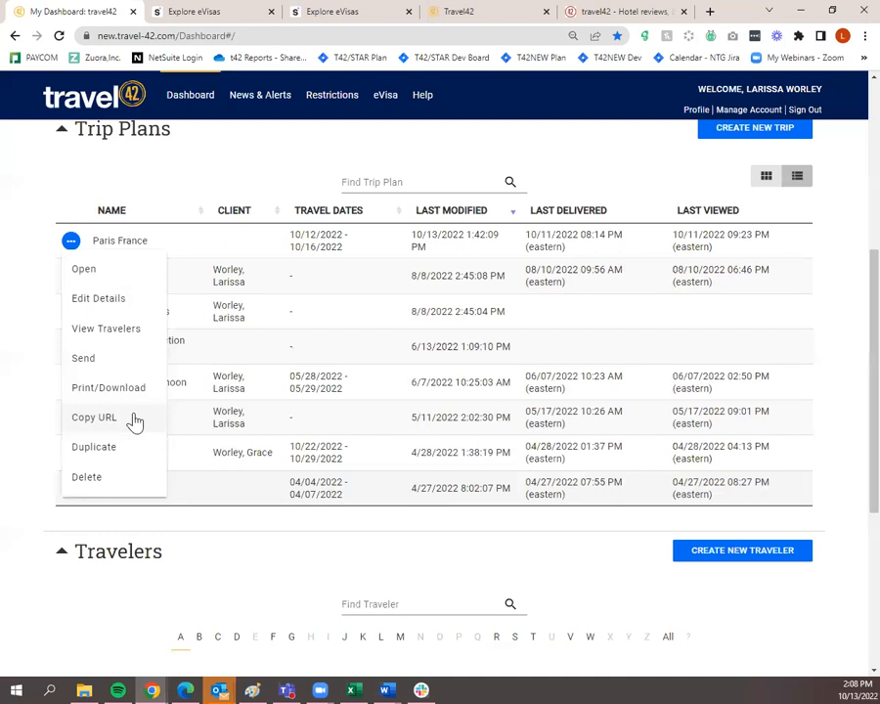
pyautogui.click(124, 487)
pyautogui.click(327, 406)
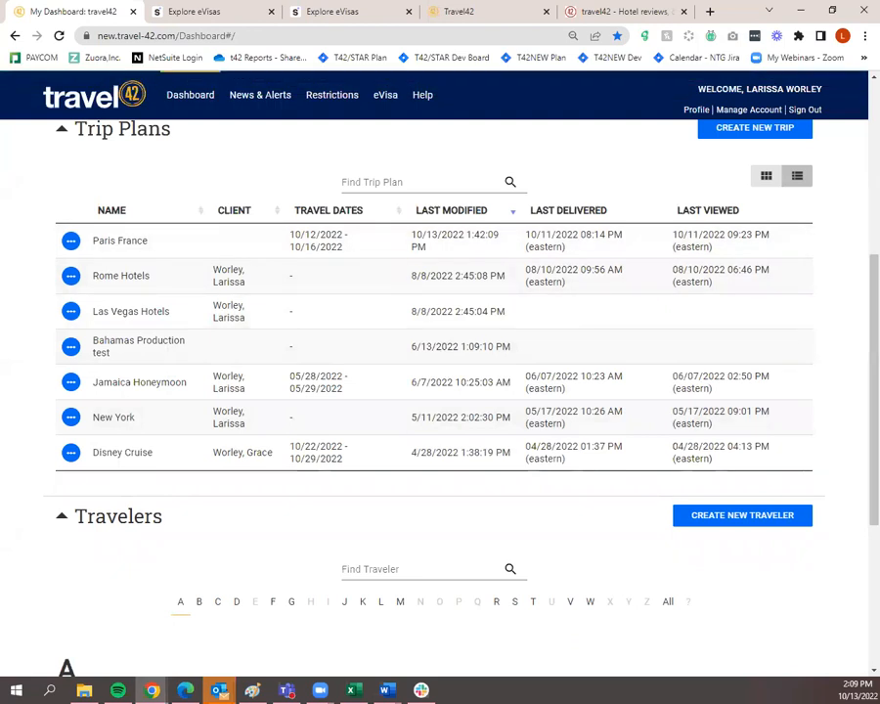
pyautogui.scroll(2, 501, 446)
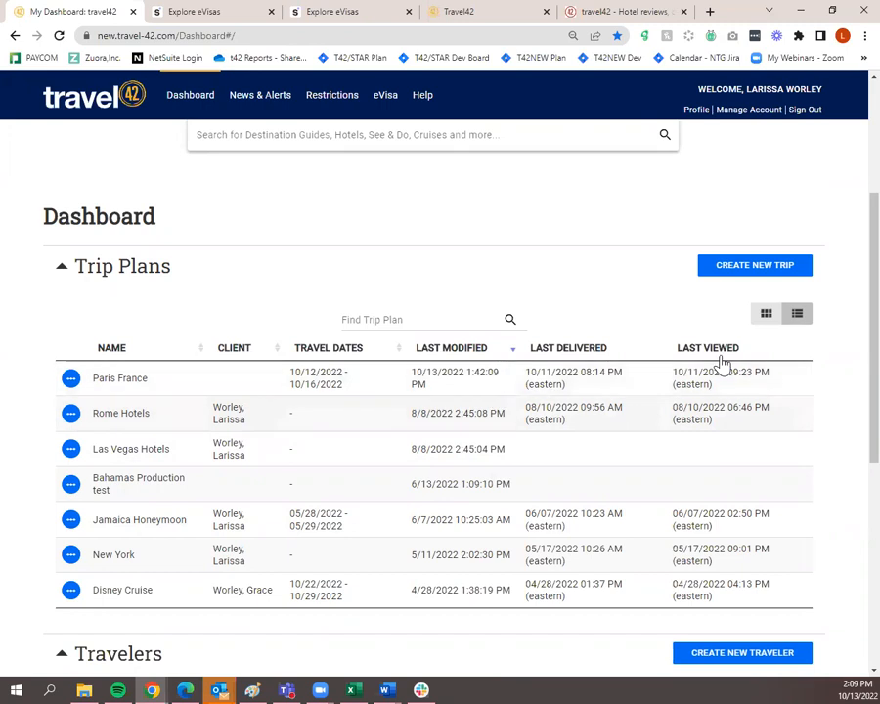
# Start a new trip plan and name it 'Jamaica'
pyautogui.click(741, 277)
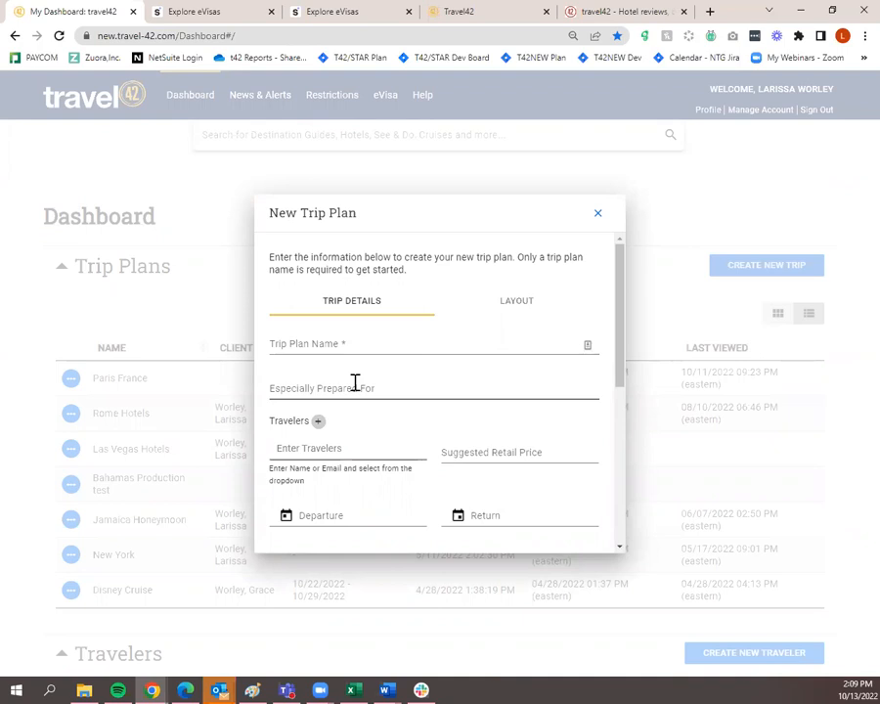
pyautogui.scroll(-2, 376, 423)
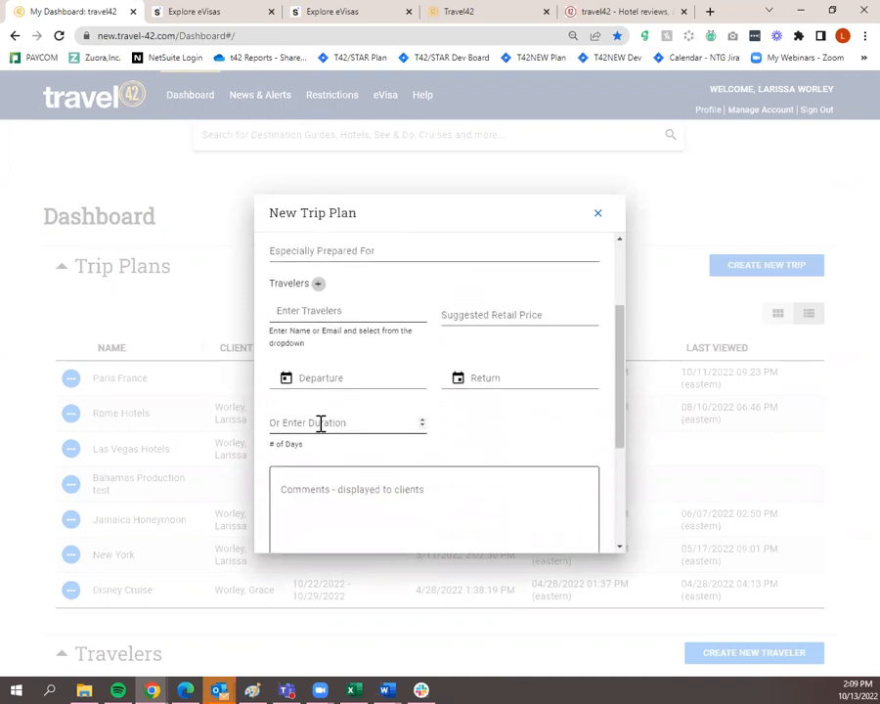
pyautogui.scroll(-1, 397, 433)
pyautogui.scroll(-2, 399, 440)
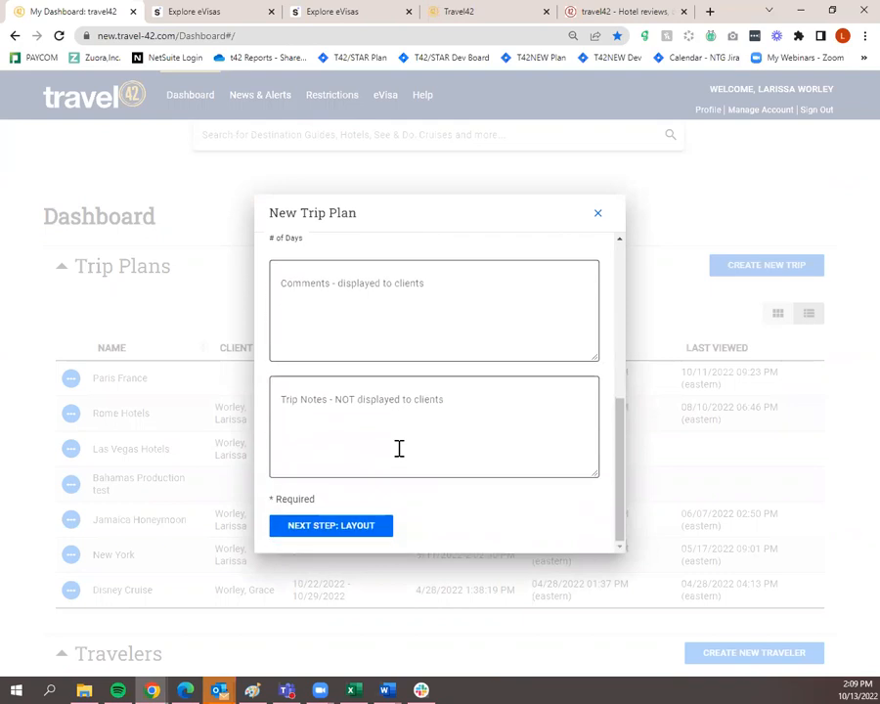
pyautogui.scroll(5, 399, 448)
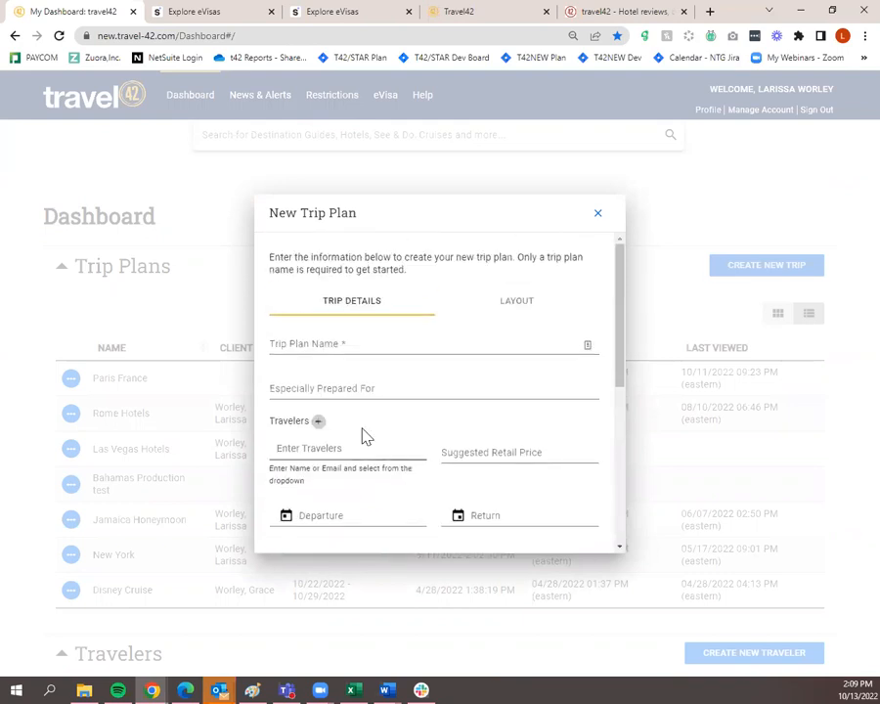
pyautogui.click(335, 353)
pyautogui.write('Jamaica')
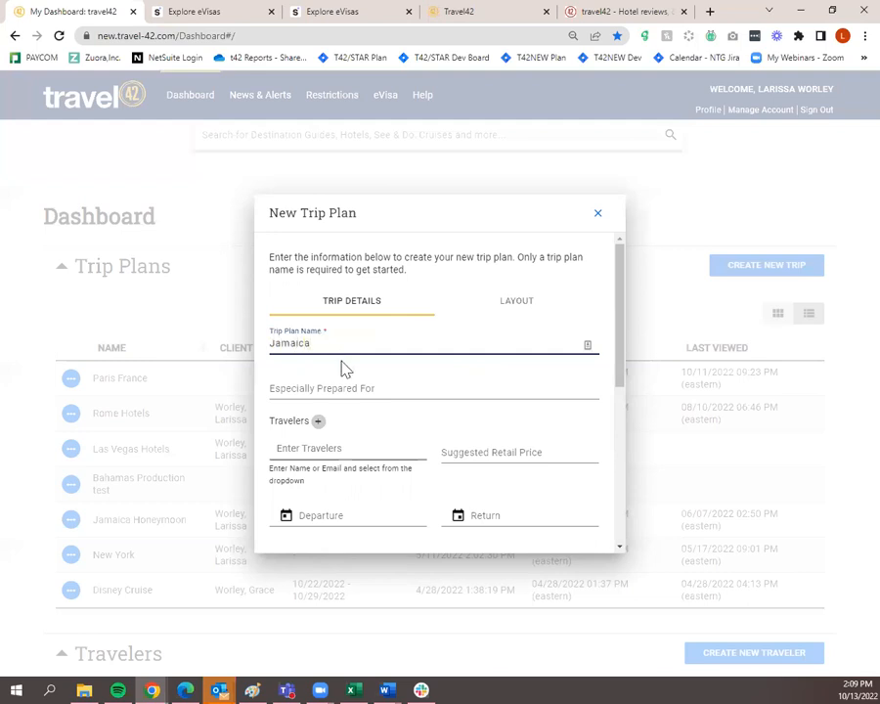
pyautogui.scroll(-2, 353, 374)
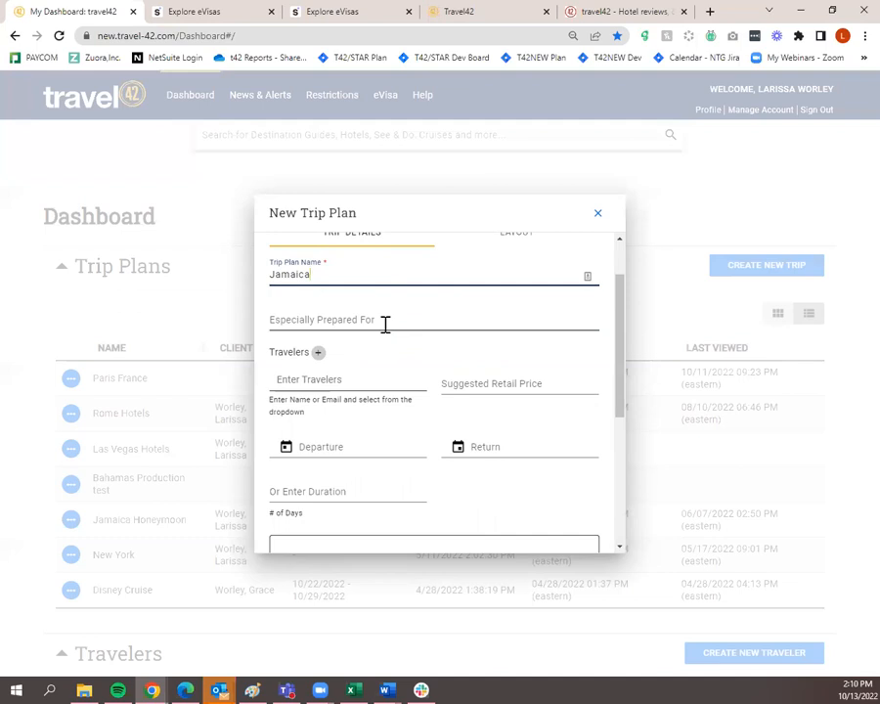
# Add a suggested traveler to the prepared-for field, then remove them again
pyautogui.click(385, 325)
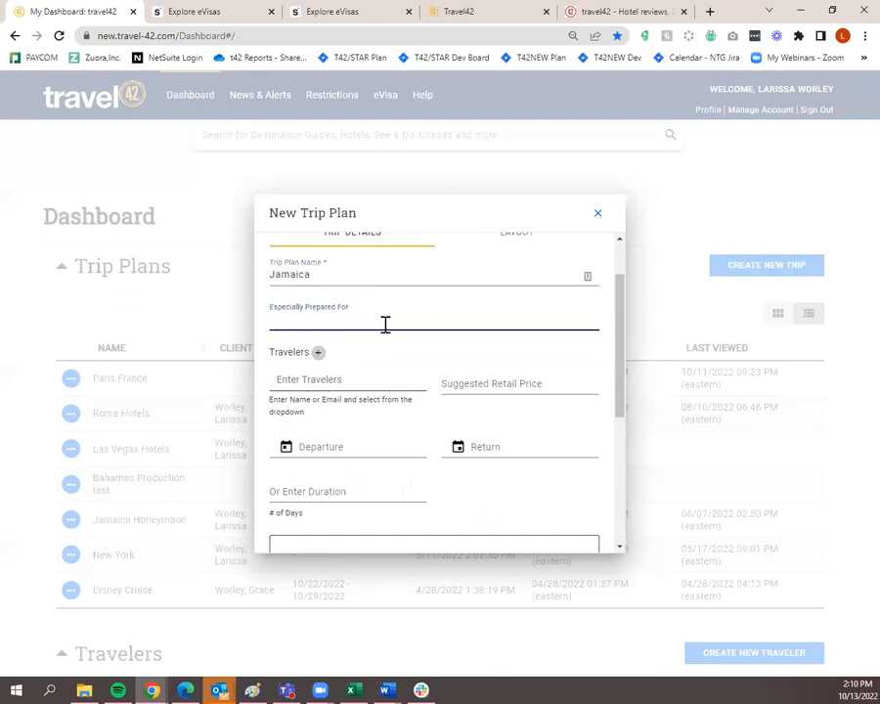
pyautogui.click(356, 381)
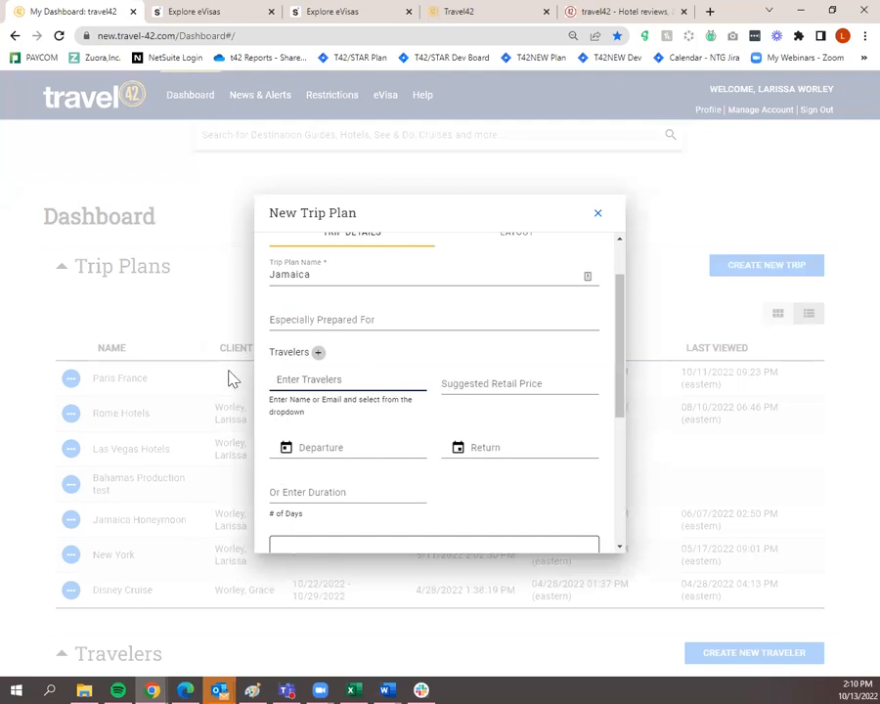
pyautogui.click(312, 402)
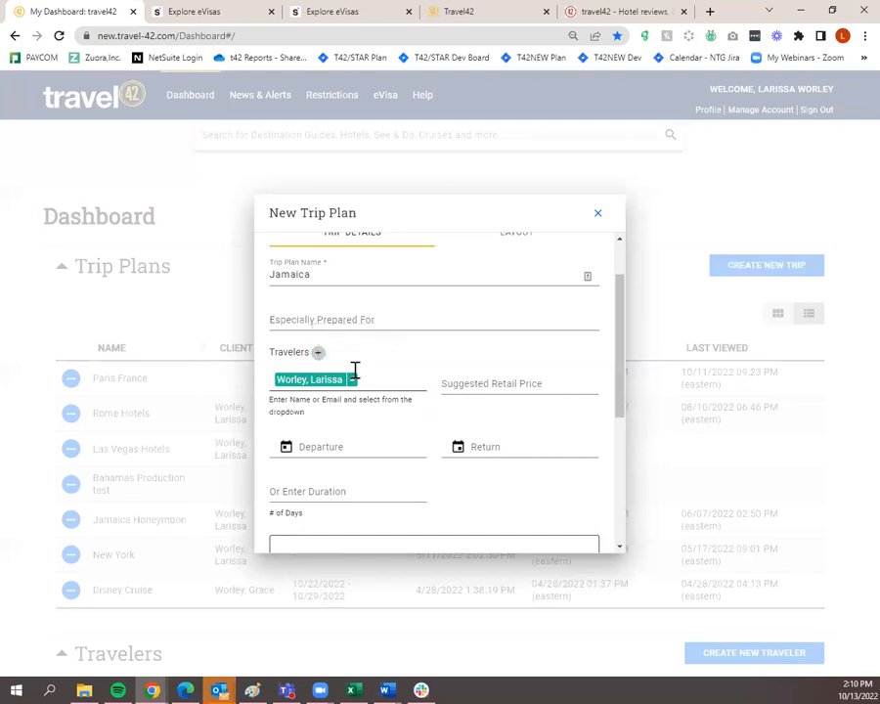
pyautogui.click(352, 379)
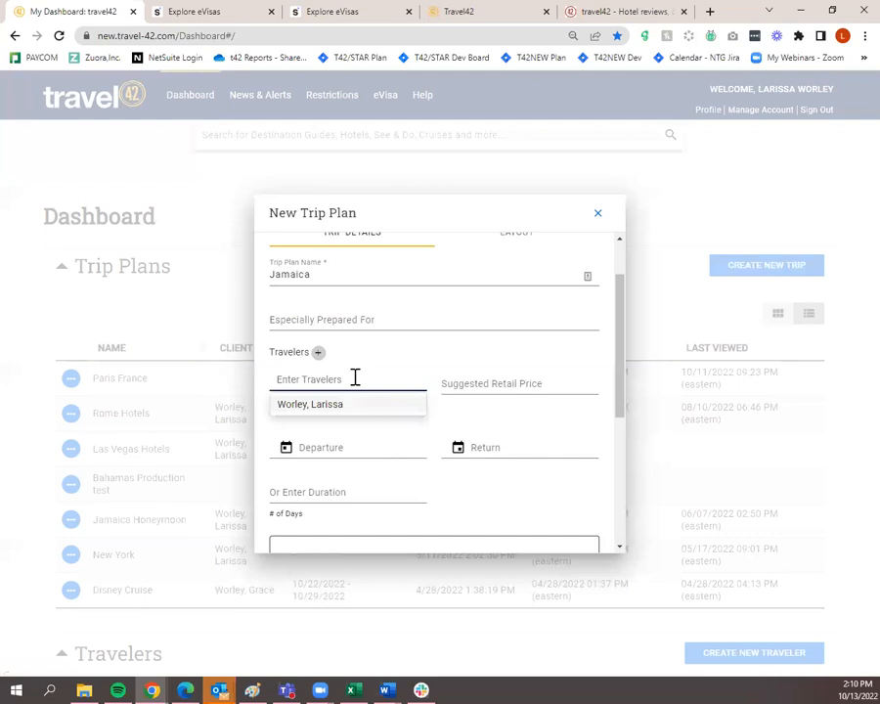
pyautogui.scroll(-3, 362, 381)
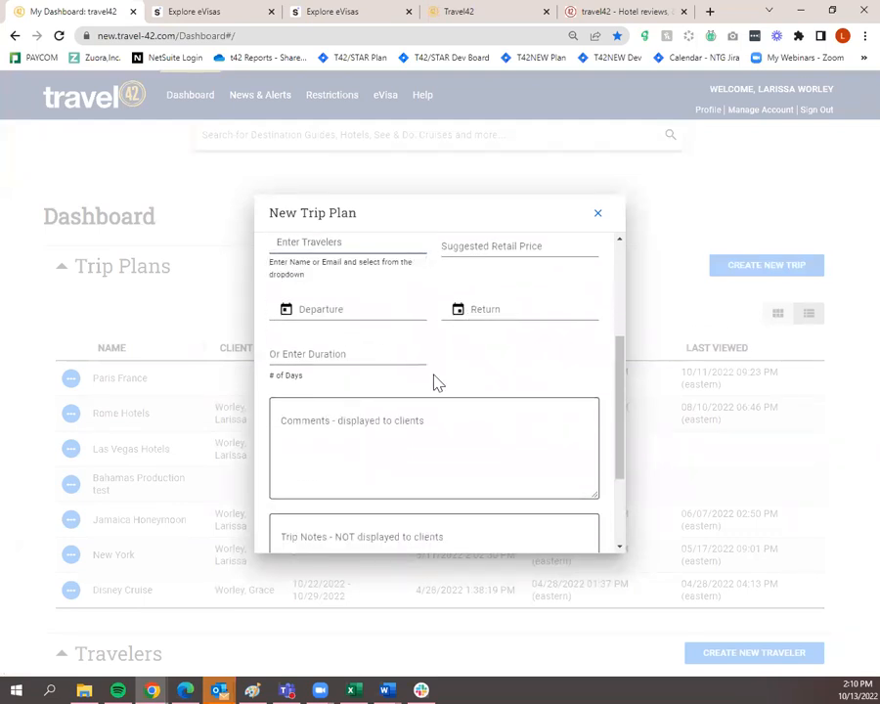
pyautogui.scroll(-2, 437, 384)
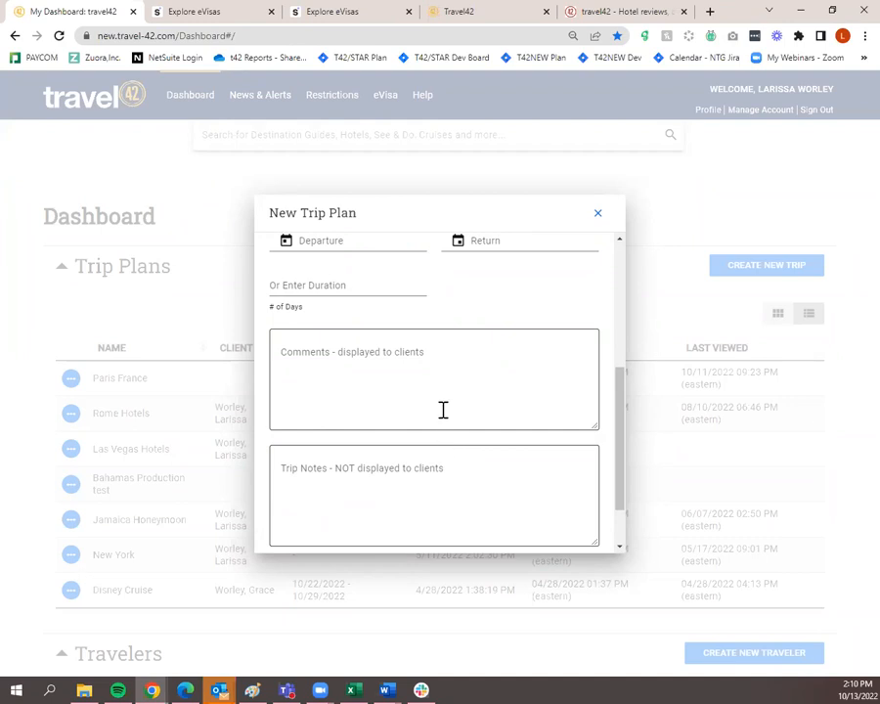
pyautogui.scroll(-2, 368, 494)
# Advance to the Layout step and uncheck Show Images in PDF View
pyautogui.click(364, 528)
pyautogui.scroll(2, 401, 475)
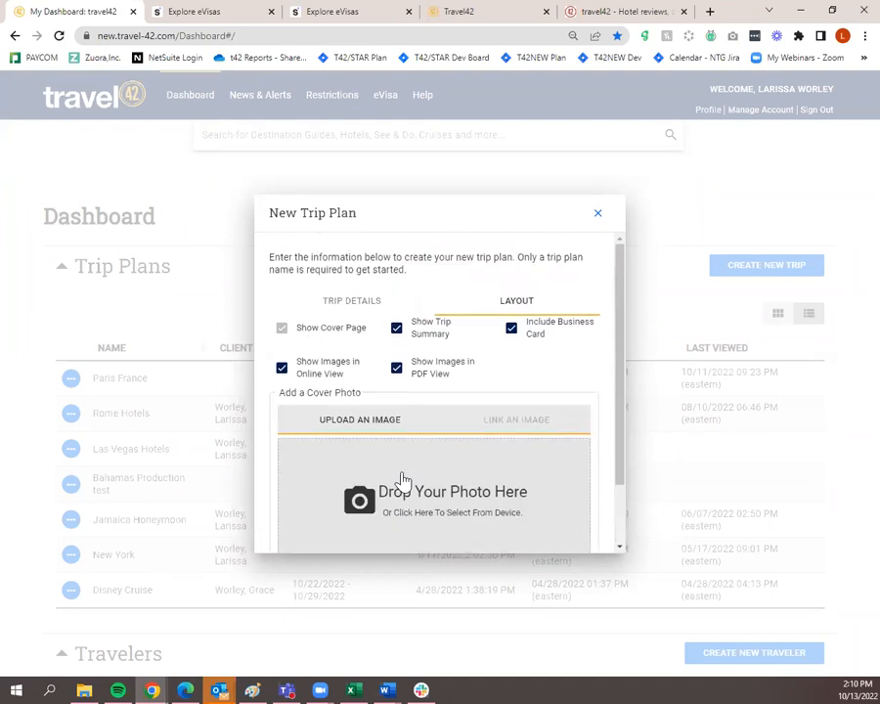
pyautogui.click(394, 373)
pyautogui.scroll(-2, 382, 460)
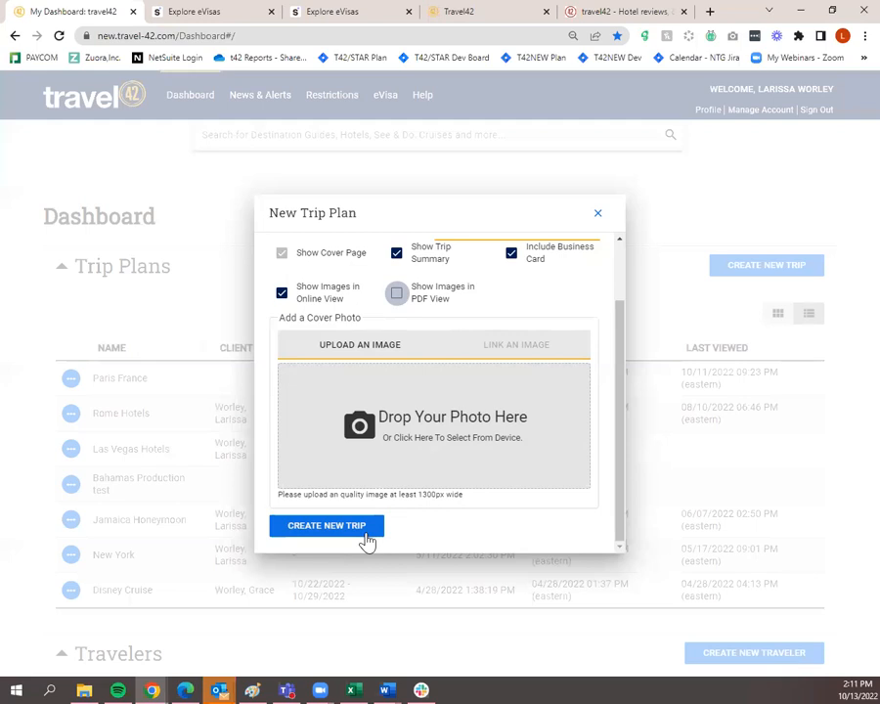
# Re-enable Show Images in PDF View and create the Jamaica trip plan
pyautogui.click(398, 296)
pyautogui.click(332, 528)
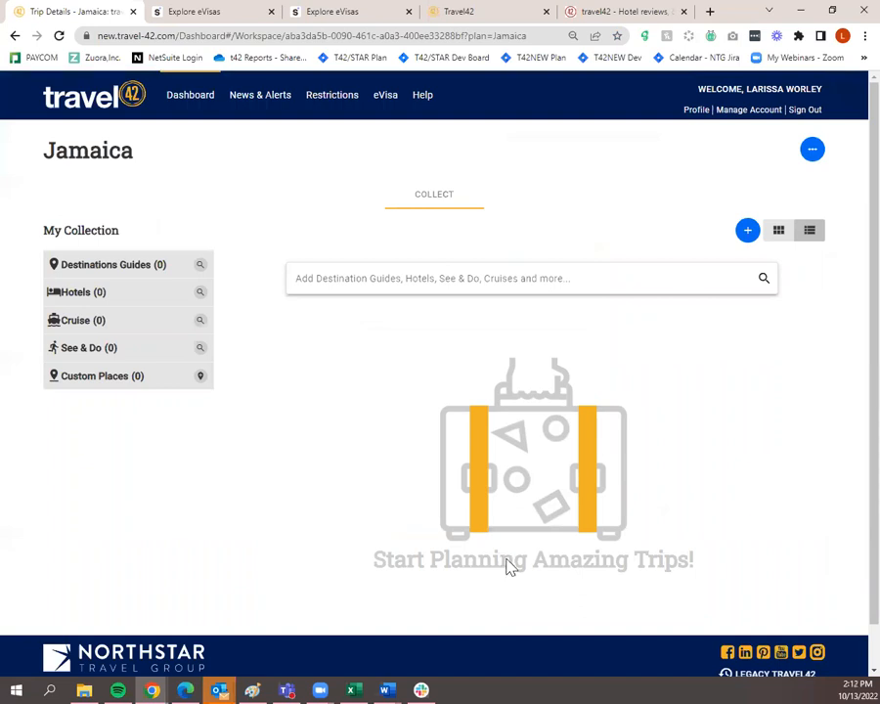
# Search the workspace's Add Destination Guides box for 'jamaica'
pyautogui.click(491, 275)
pyautogui.write('jamaica')
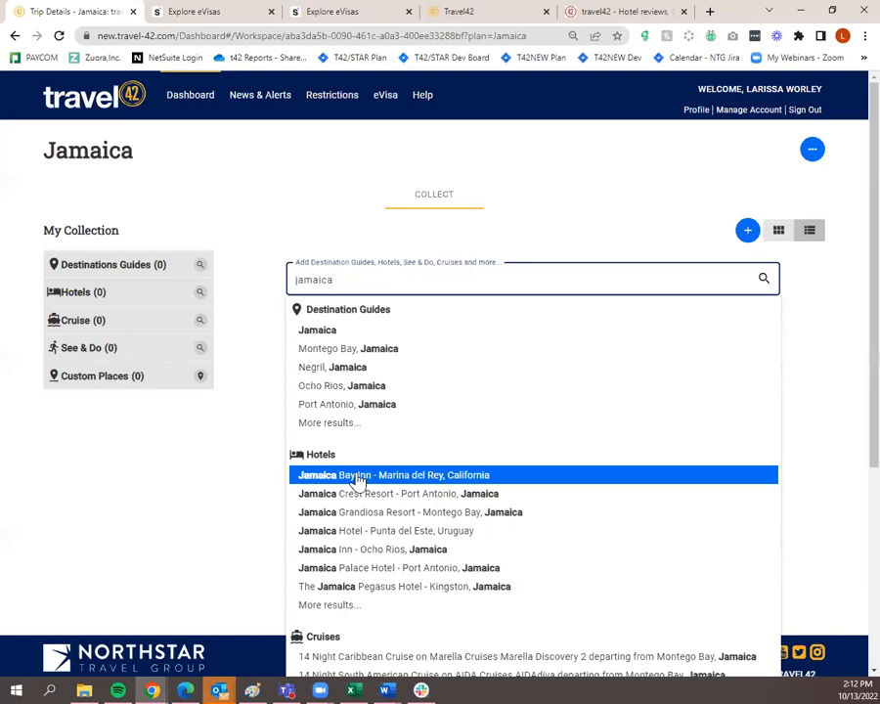
# Run the 'jamaica' search to list 24 destination guides and 242 See & Do matches
pyautogui.click(764, 282)
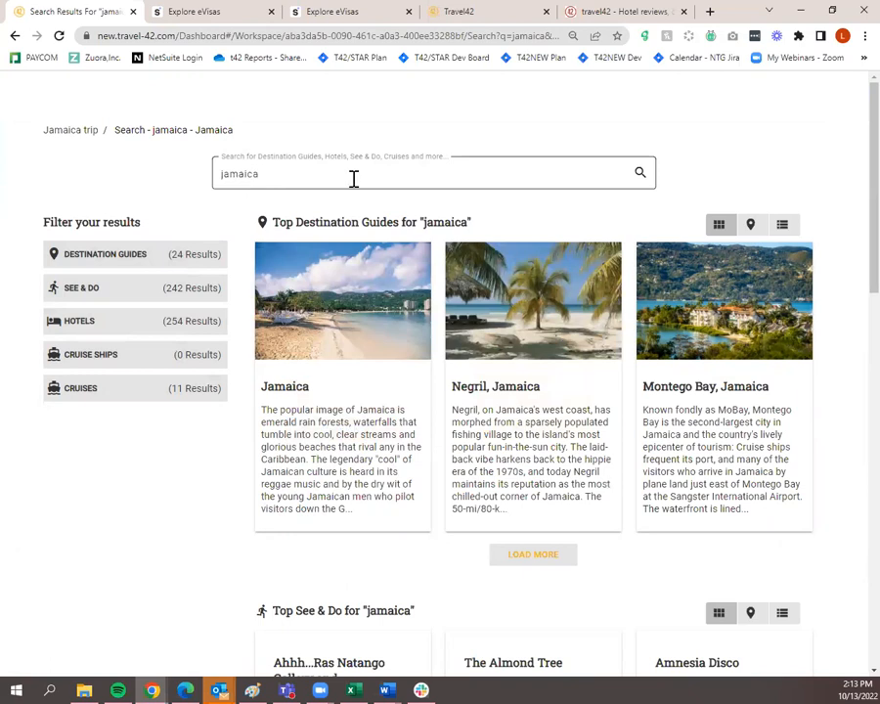
pyautogui.moveTo(289, 306)
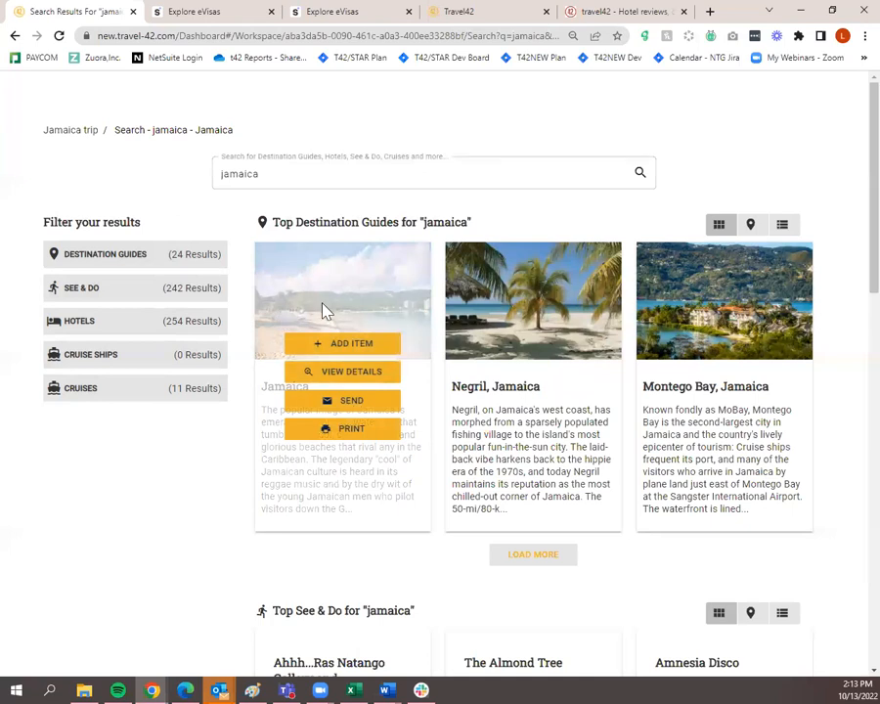
pyautogui.click(358, 354)
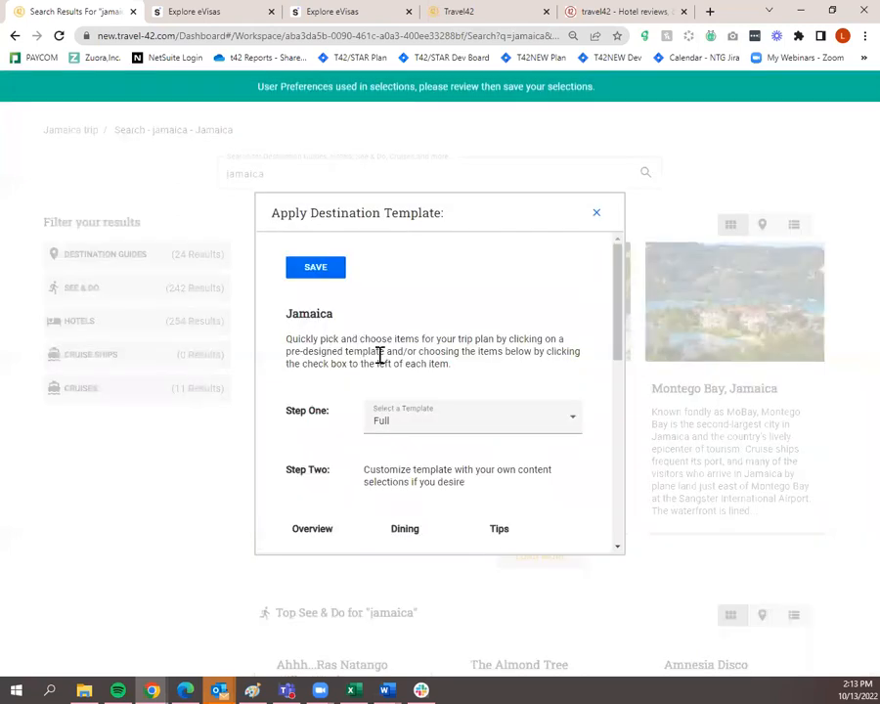
pyautogui.scroll(-3, 401, 401)
pyautogui.scroll(-4, 391, 474)
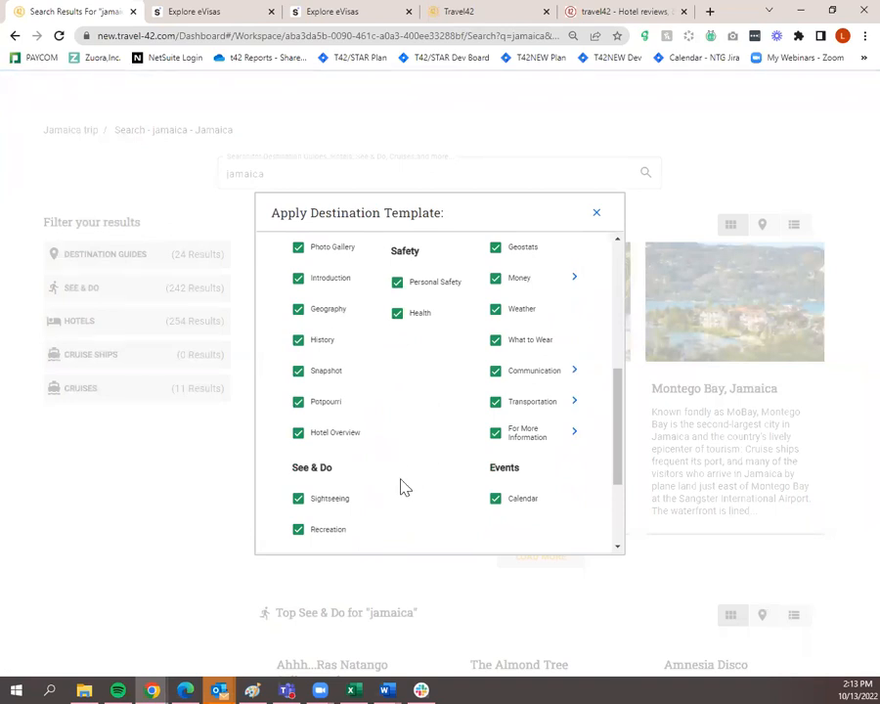
pyautogui.scroll(3, 401, 485)
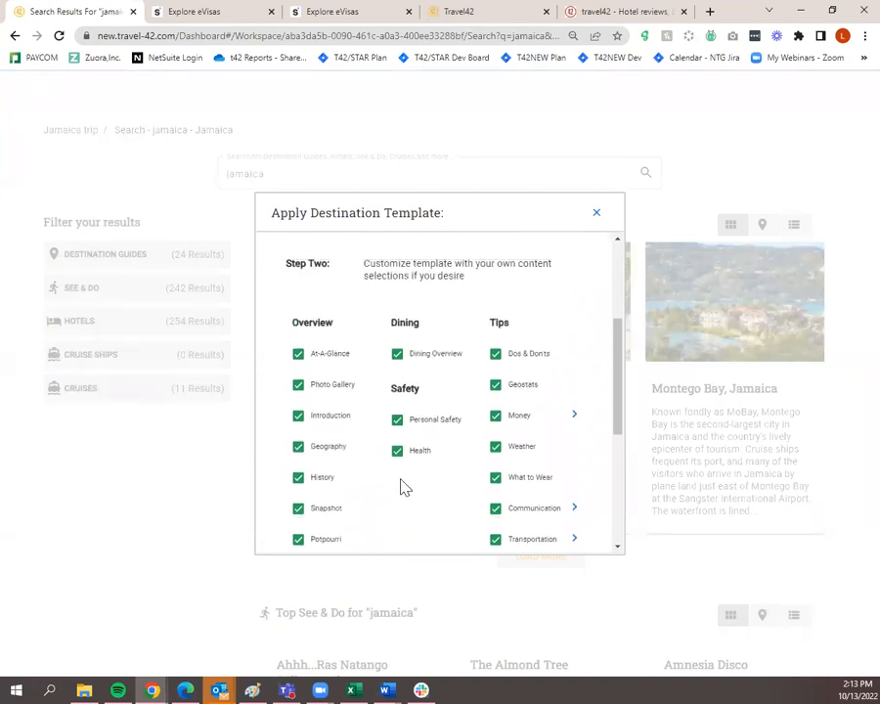
pyautogui.scroll(-5, 298, 507)
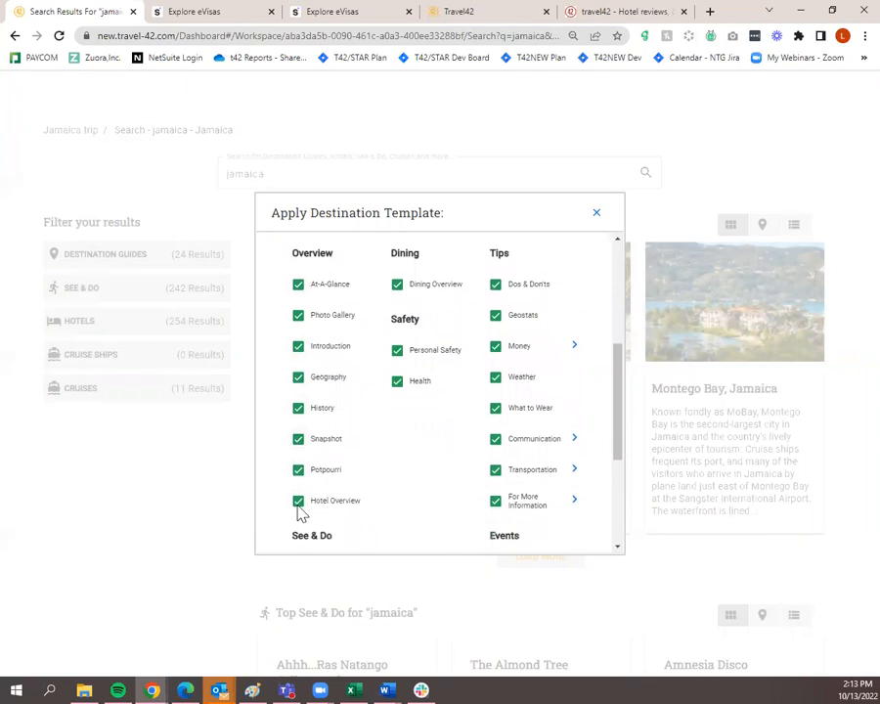
pyautogui.scroll(8, 404, 399)
pyautogui.click(422, 358)
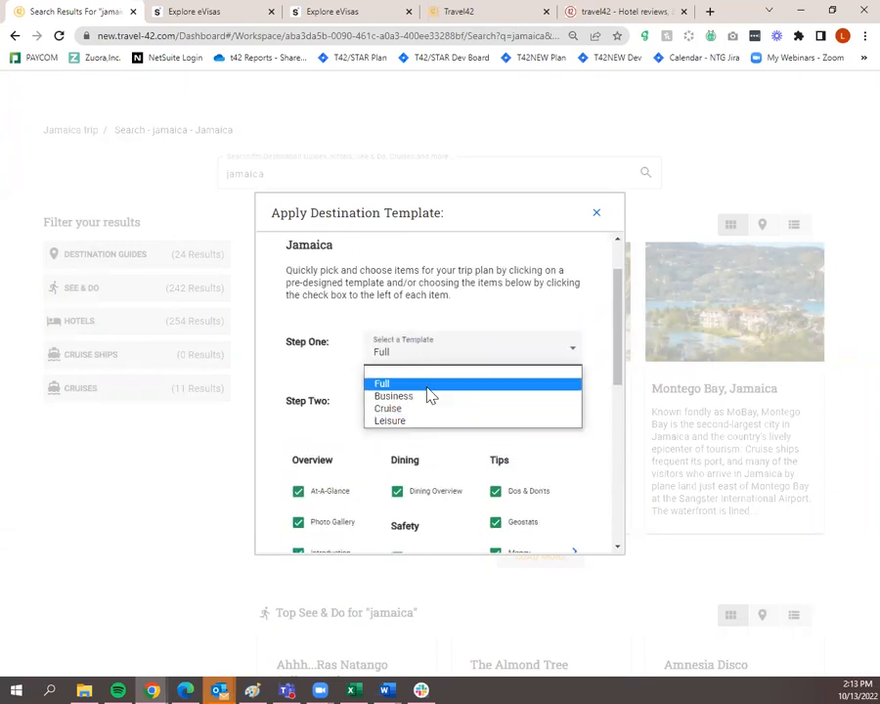
pyautogui.click(427, 387)
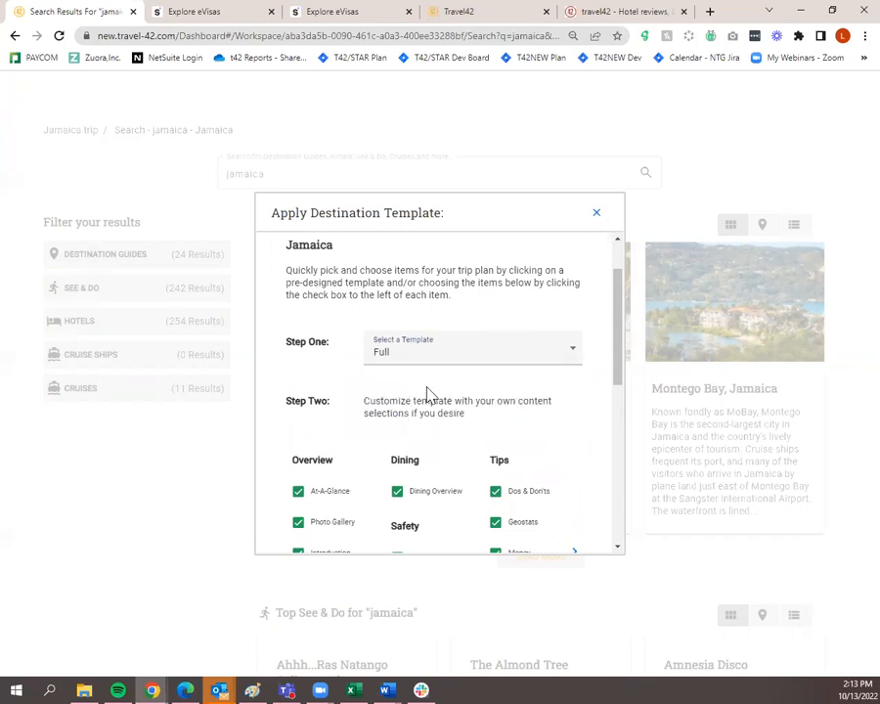
pyautogui.scroll(-3, 427, 395)
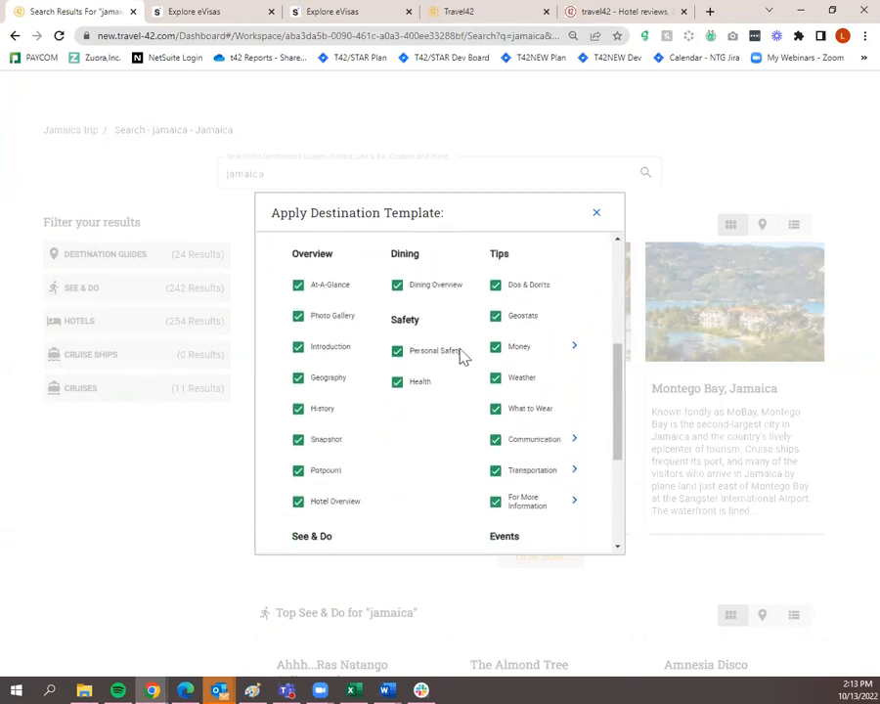
pyautogui.scroll(-3, 499, 421)
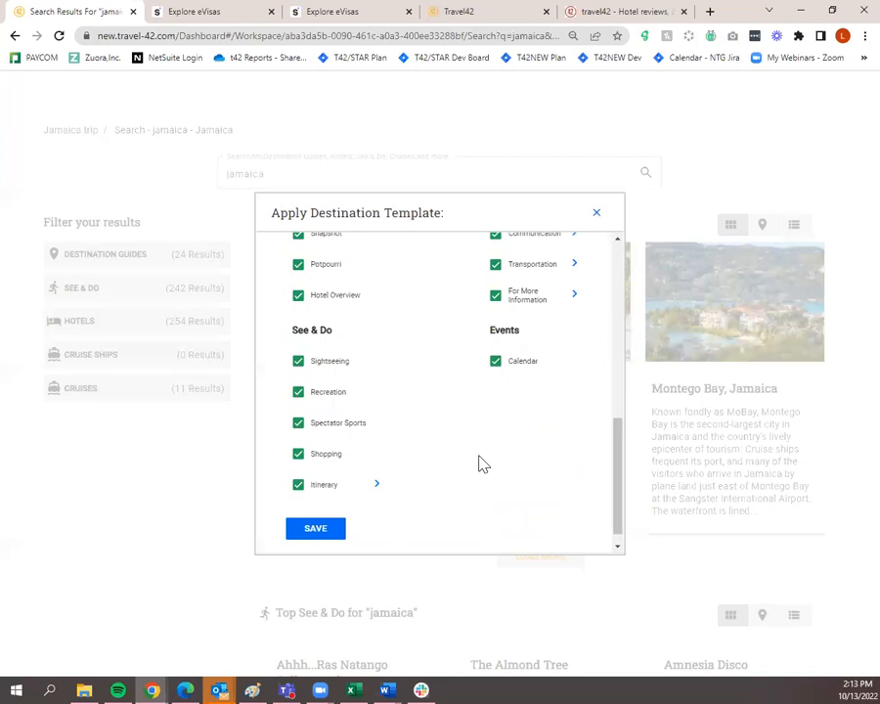
pyautogui.scroll(5, 479, 462)
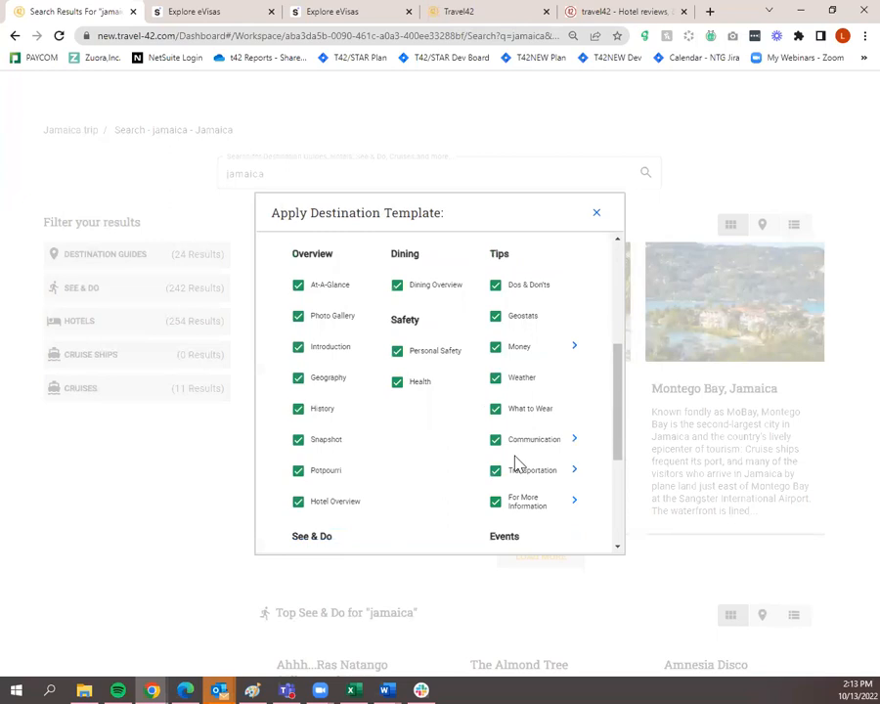
pyautogui.scroll(1, 515, 461)
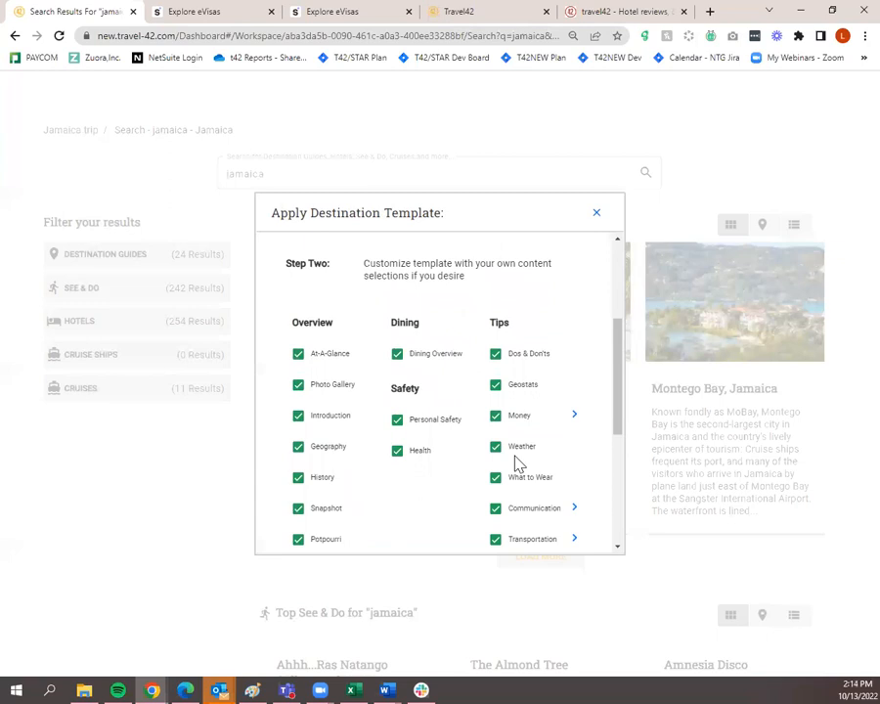
pyautogui.scroll(2, 517, 462)
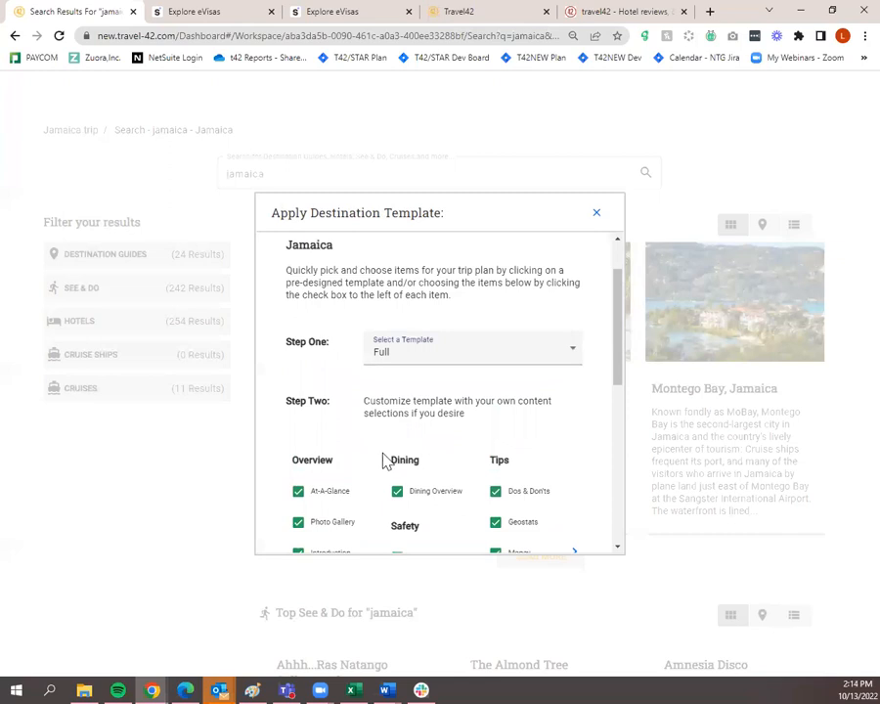
pyautogui.scroll(-3, 386, 461)
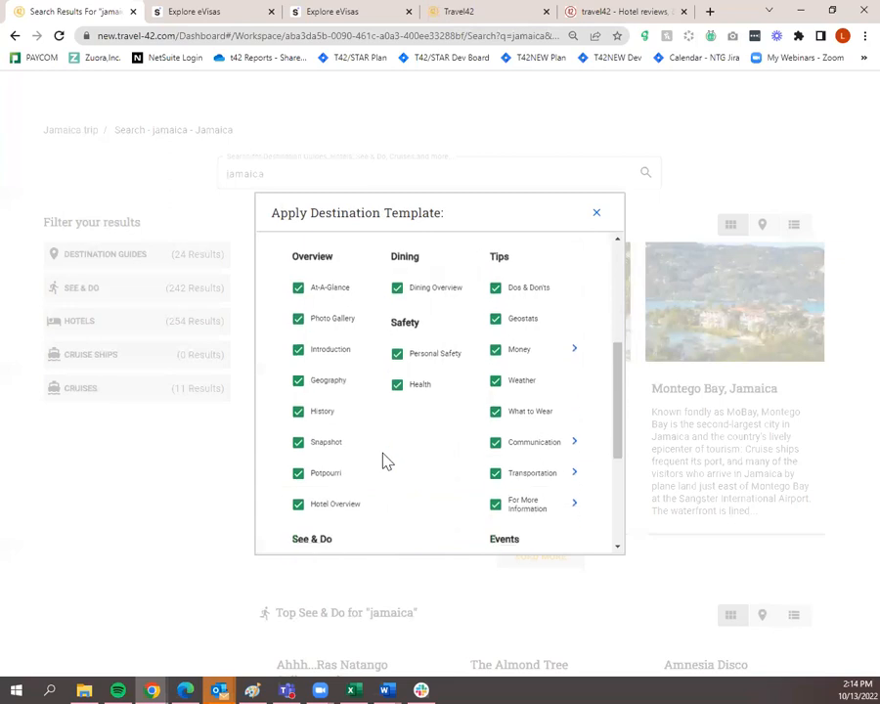
# Expand and collapse the Communication and Money sub-items in the Full template's topic list
pyautogui.click(574, 441)
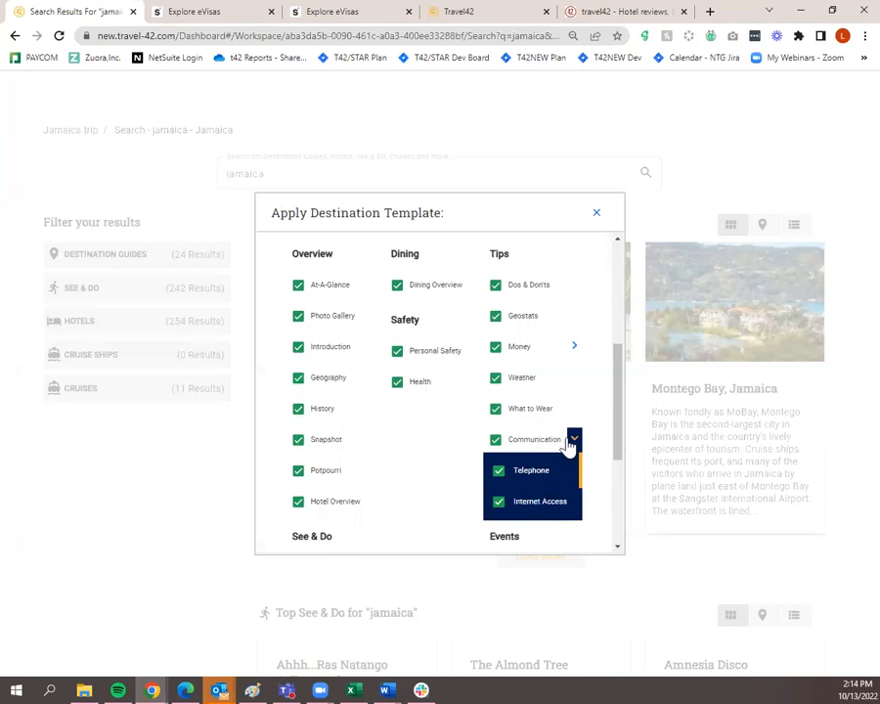
pyautogui.click(576, 440)
pyautogui.scroll(-3, 572, 358)
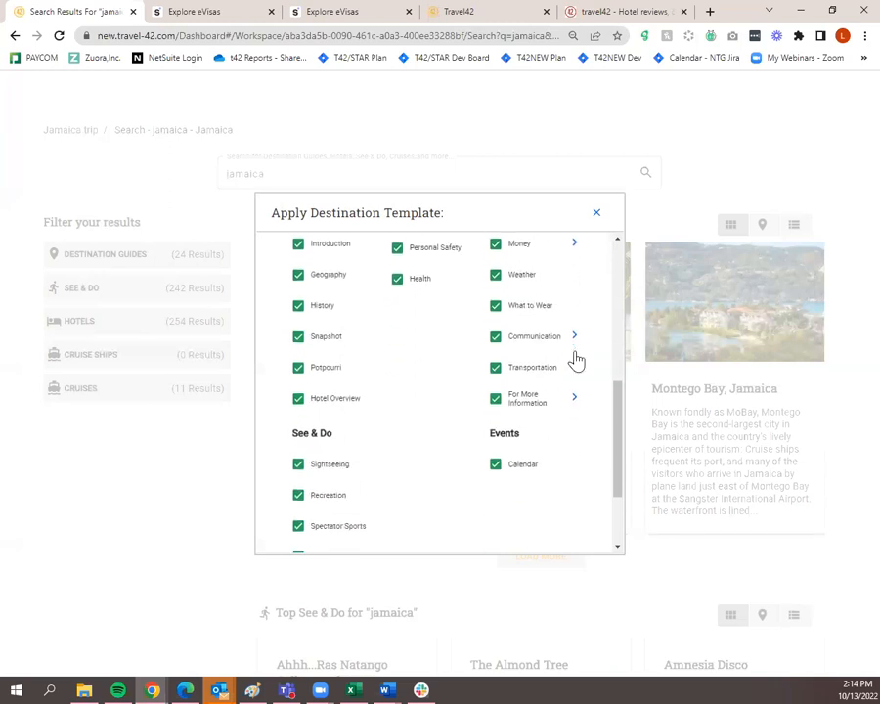
pyautogui.scroll(3, 567, 364)
pyautogui.scroll(1, 570, 373)
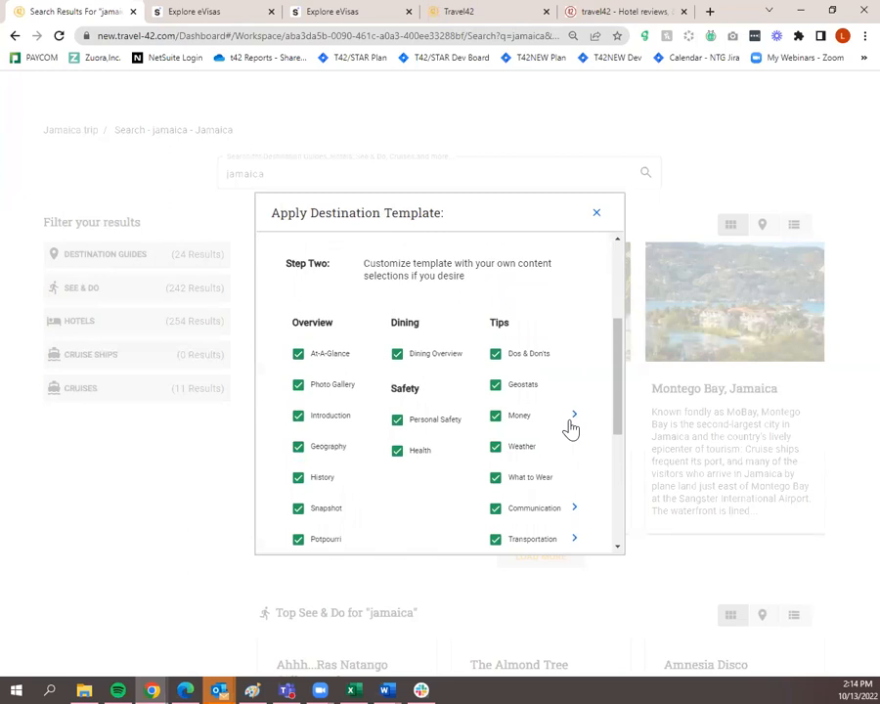
pyautogui.click(573, 415)
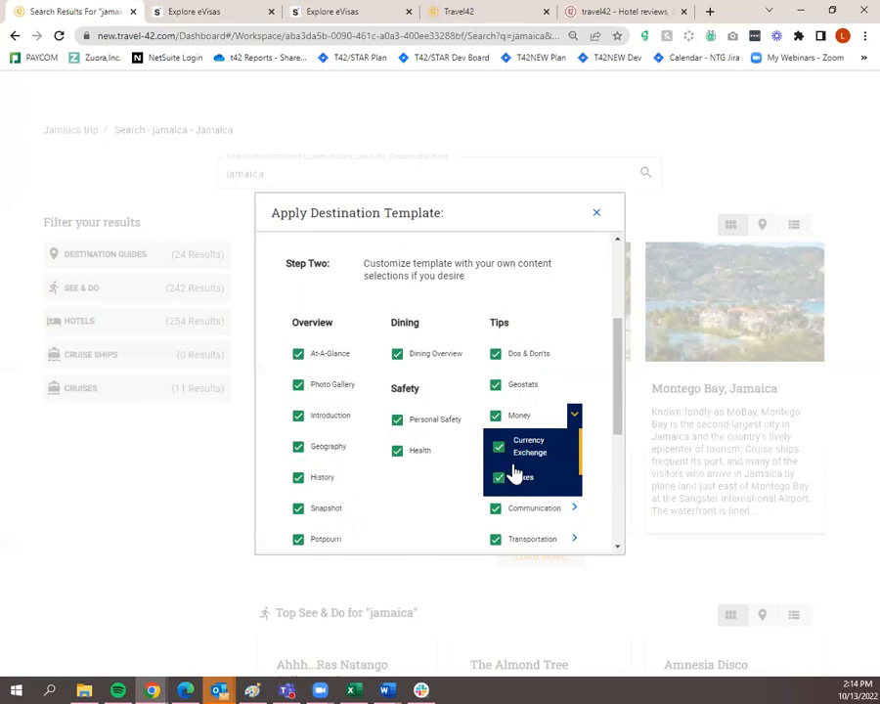
pyautogui.click(576, 415)
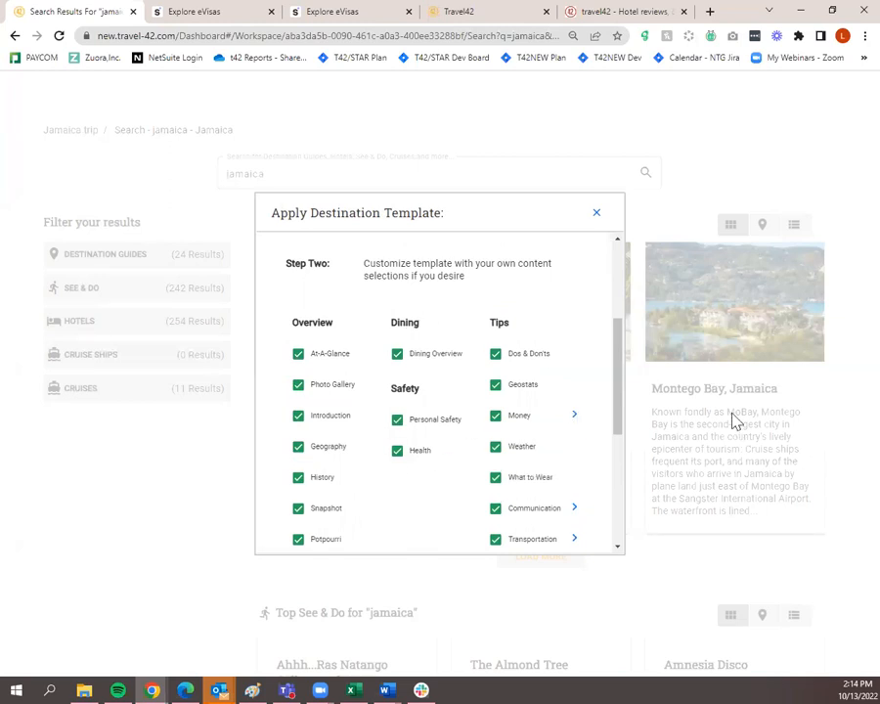
# Save the Full destination template so Jamaica is added to the trip
pyautogui.scroll(-1, 554, 407)
pyautogui.scroll(2, 552, 407)
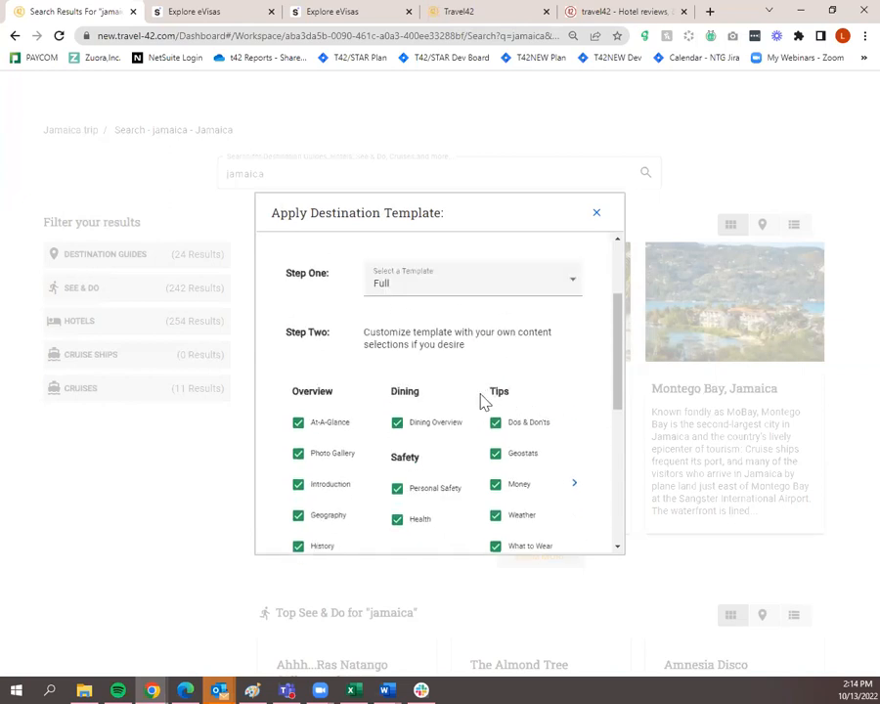
pyautogui.scroll(-1, 387, 401)
pyautogui.scroll(-2, 445, 352)
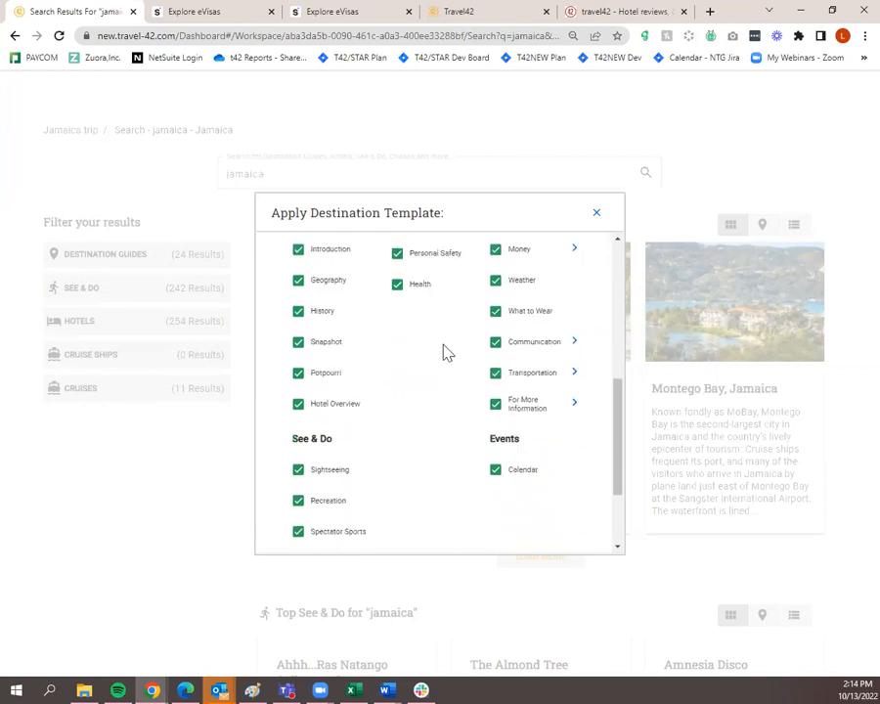
pyautogui.scroll(-2, 445, 353)
pyautogui.click(316, 512)
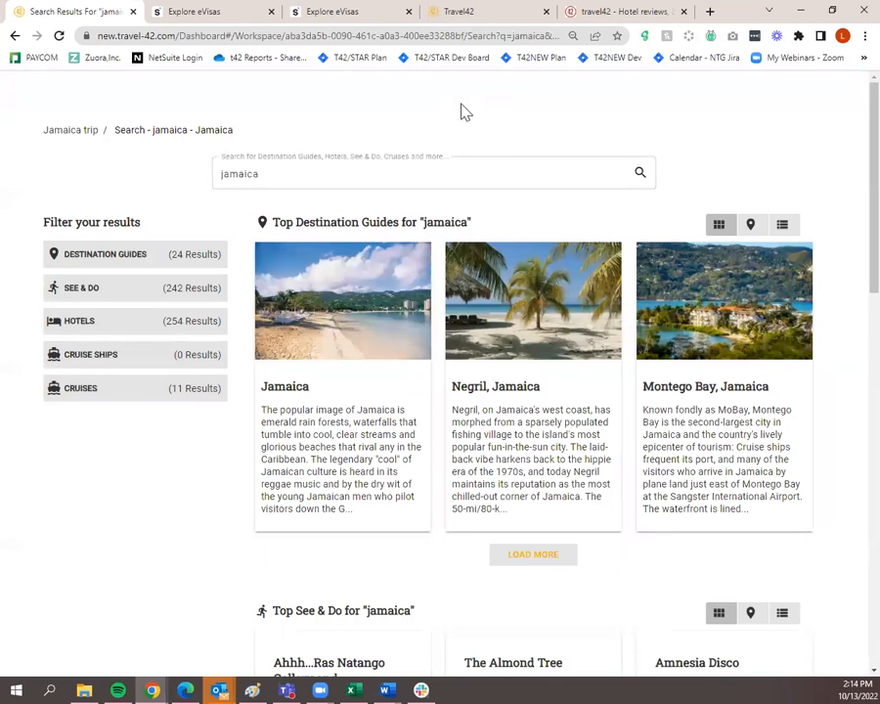
pyautogui.moveTo(505, 338)
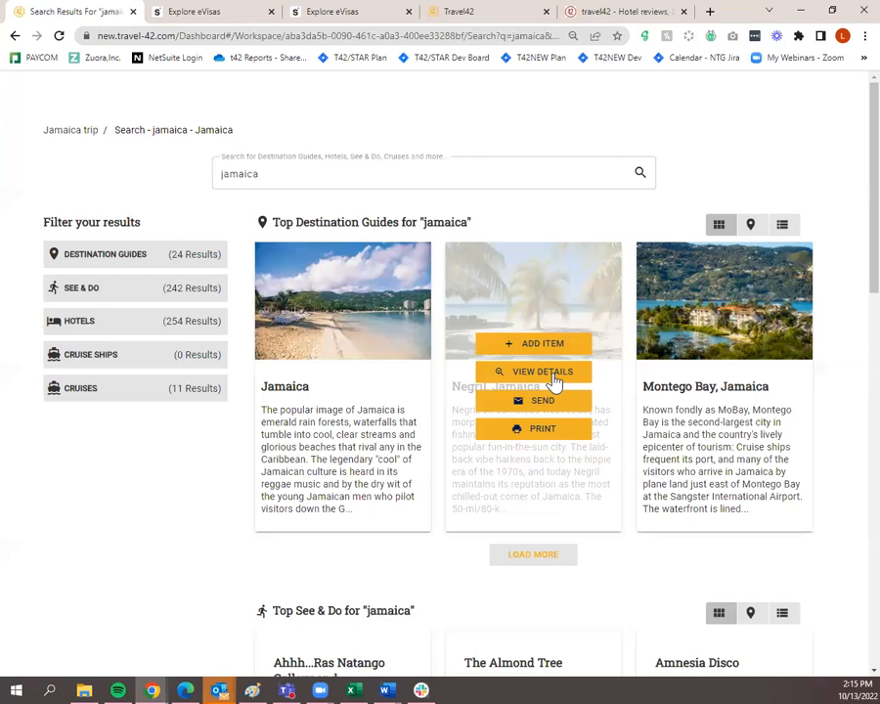
# Open View Details on the Negril card to show its Overview page
pyautogui.moveTo(347, 377)
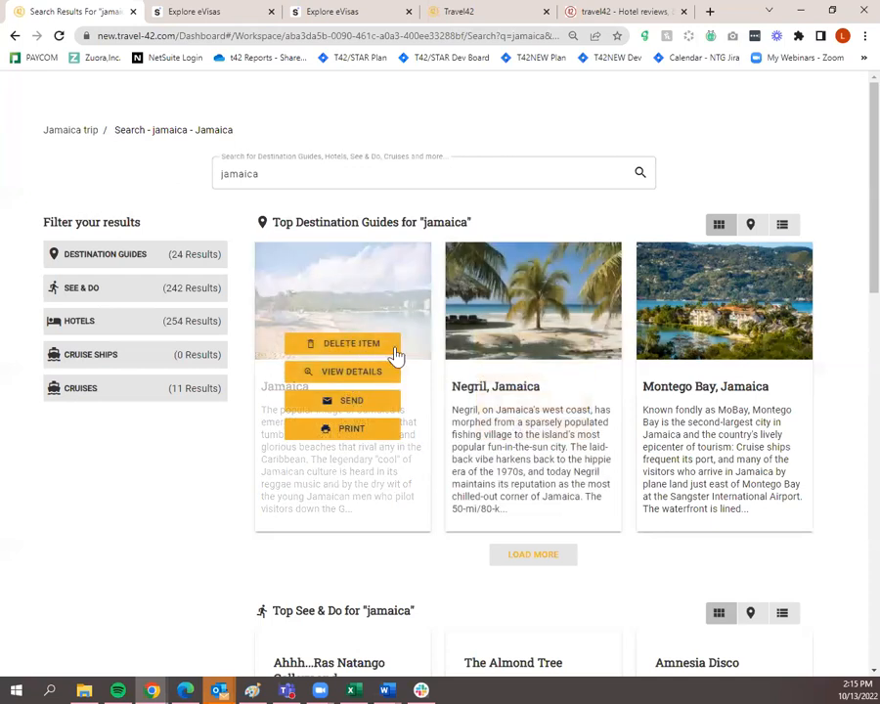
pyautogui.click(516, 379)
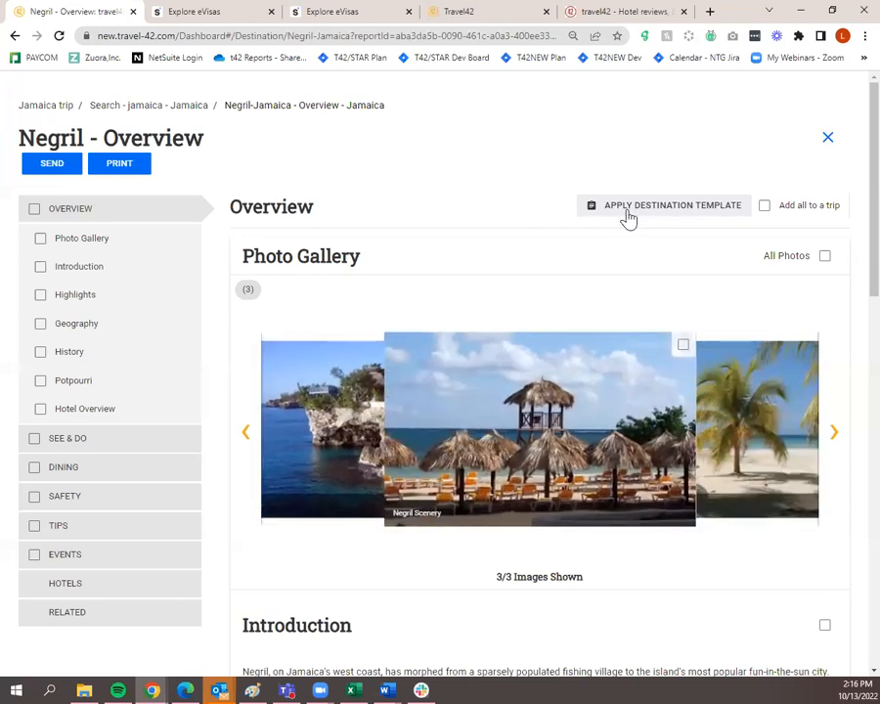
pyautogui.click(628, 216)
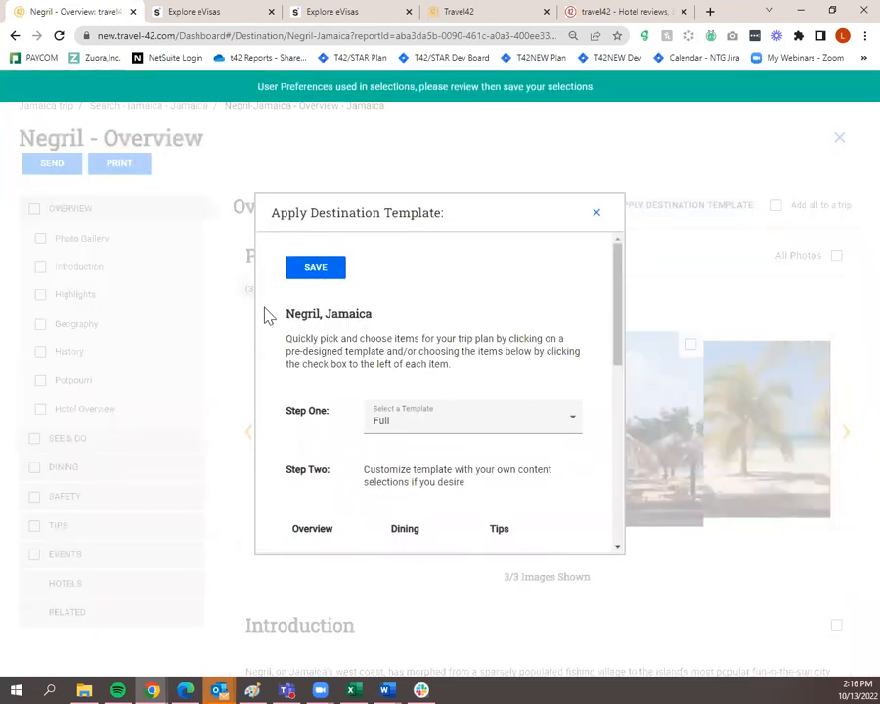
pyautogui.scroll(-3, 413, 377)
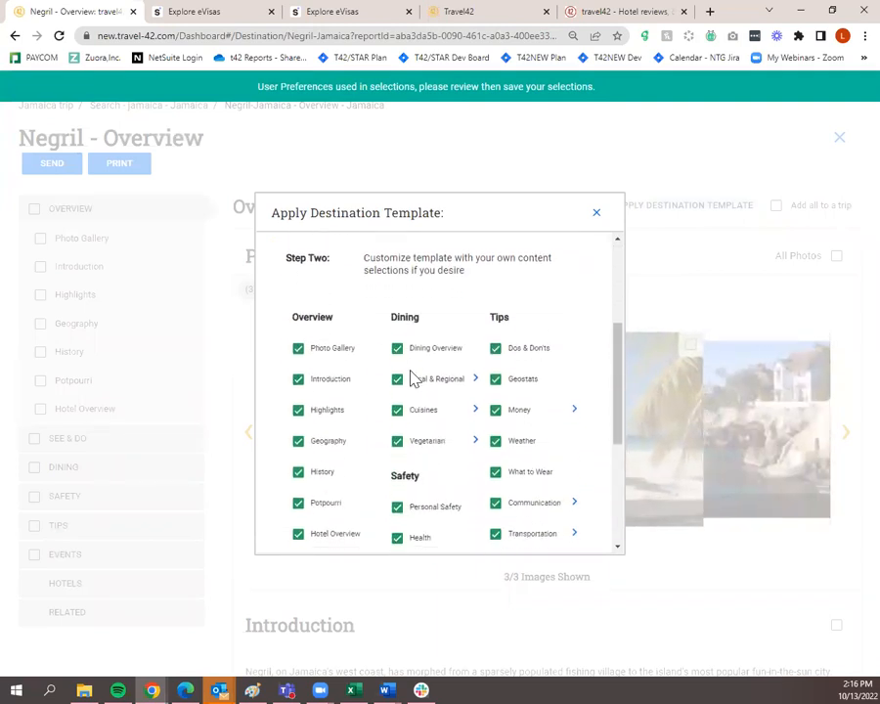
pyautogui.scroll(-4, 413, 378)
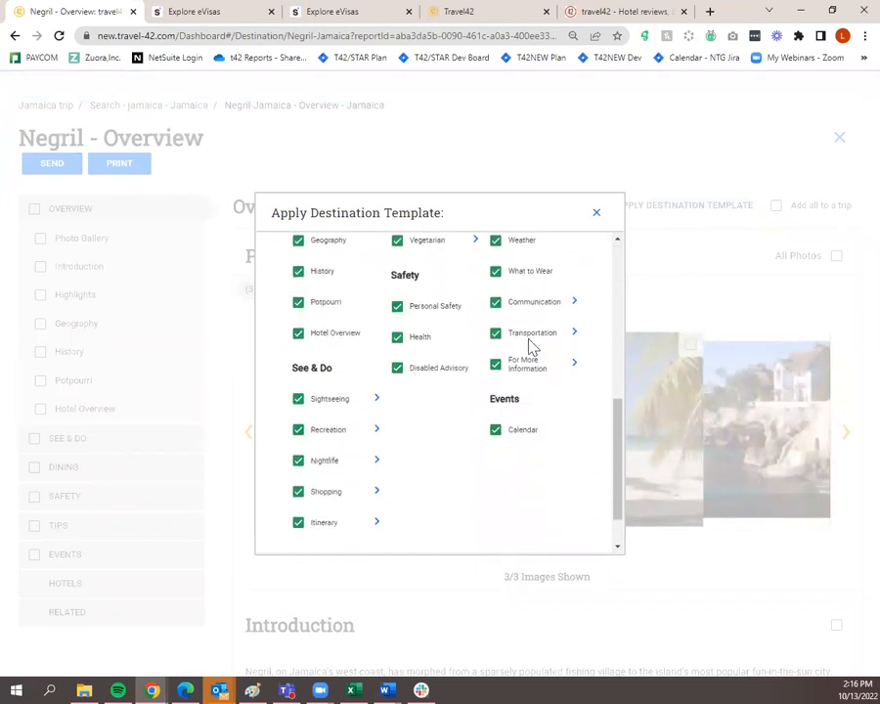
pyautogui.click(599, 216)
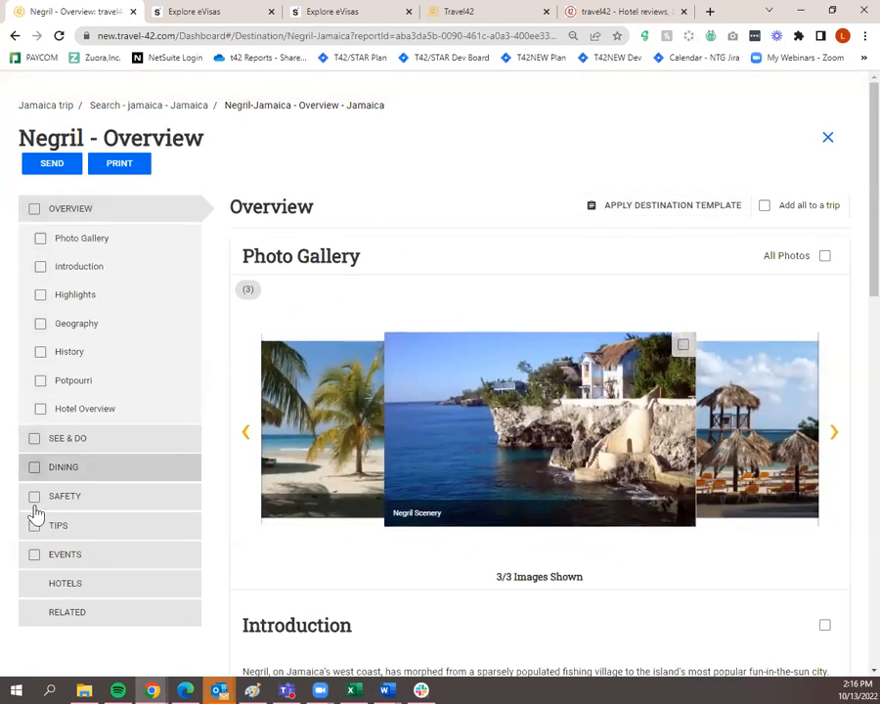
pyautogui.scroll(-1, 842, 420)
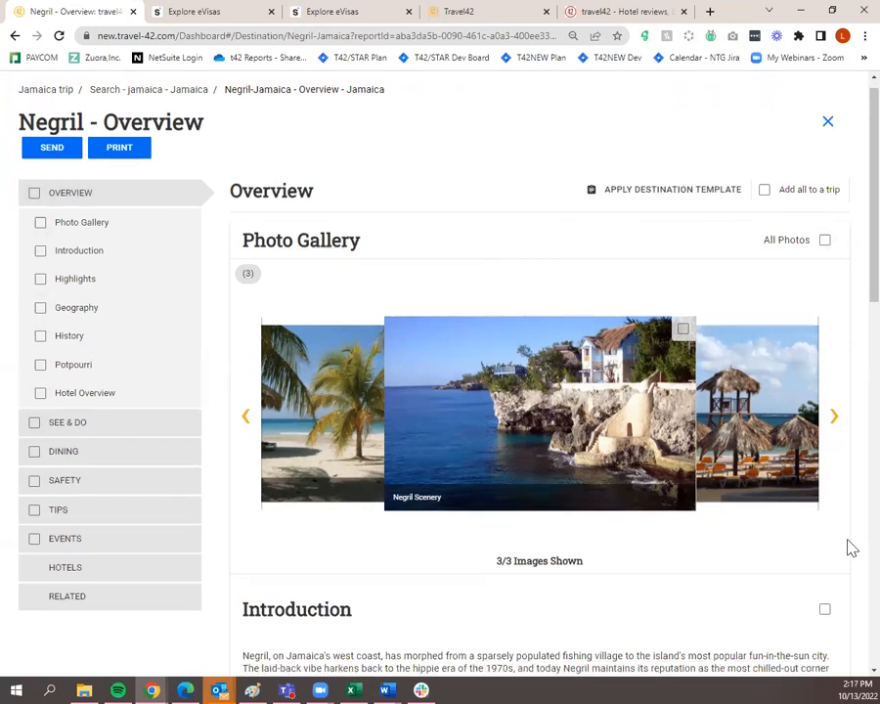
pyautogui.scroll(-2, 850, 553)
pyautogui.scroll(2, 849, 557)
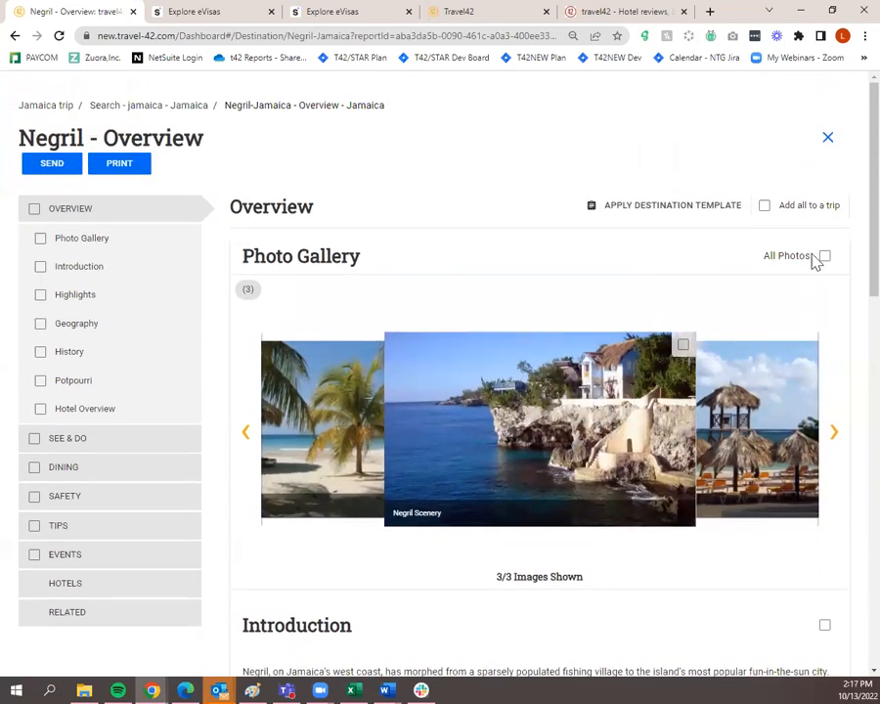
# Select all Negril photos plus the Introduction, Highlights and Geography sections
pyautogui.click(826, 256)
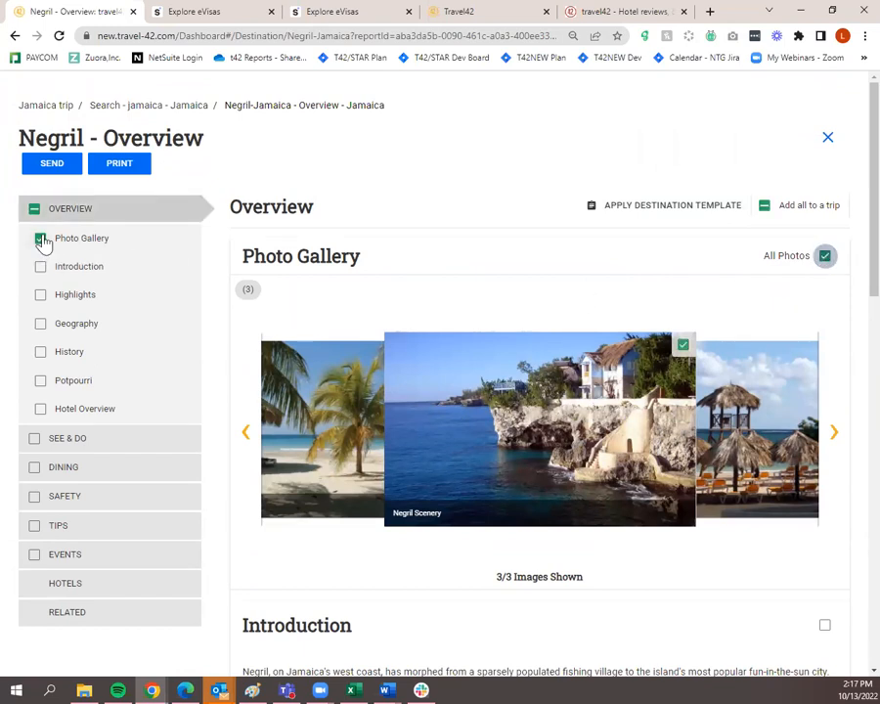
pyautogui.scroll(-4, 507, 409)
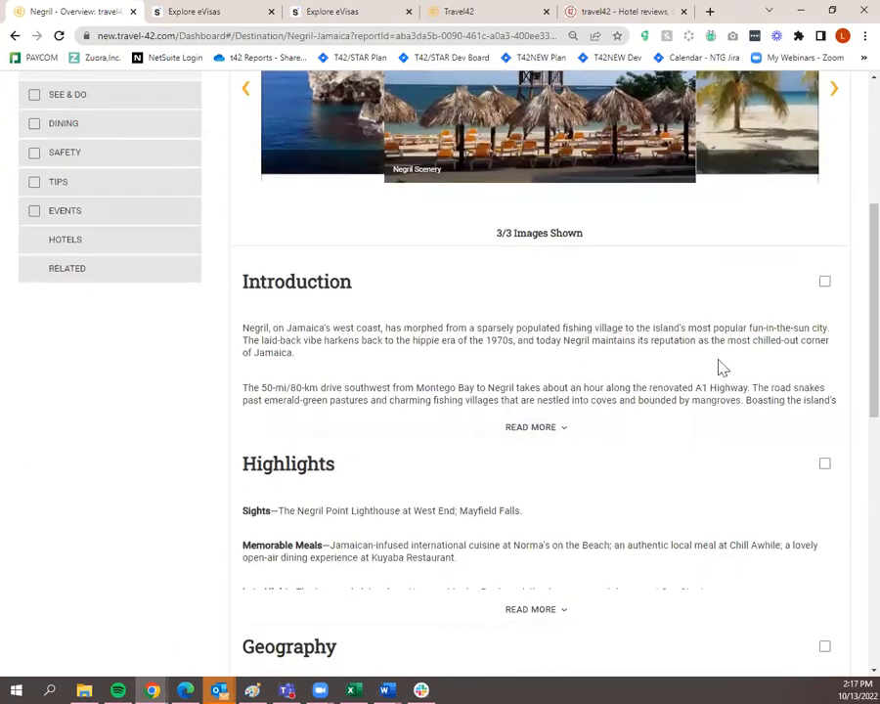
pyautogui.click(827, 284)
pyautogui.scroll(-2, 823, 311)
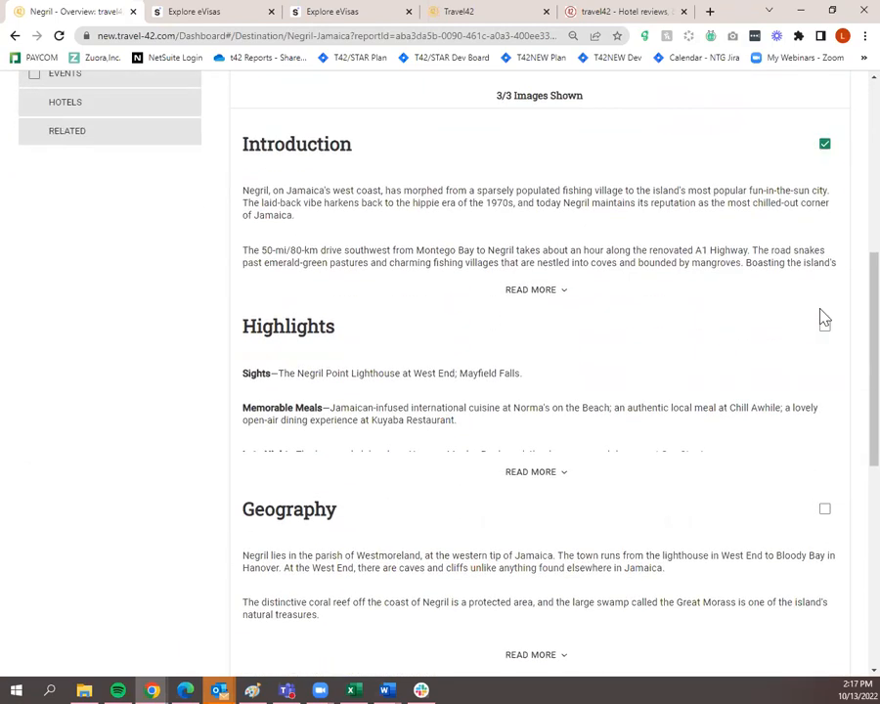
pyautogui.click(821, 326)
pyautogui.scroll(-2, 818, 342)
pyautogui.click(823, 305)
# Include the Potpourri and Hotel Overview sections while leaving History unselected
pyautogui.click(825, 484)
pyautogui.scroll(-3, 826, 489)
pyautogui.click(825, 393)
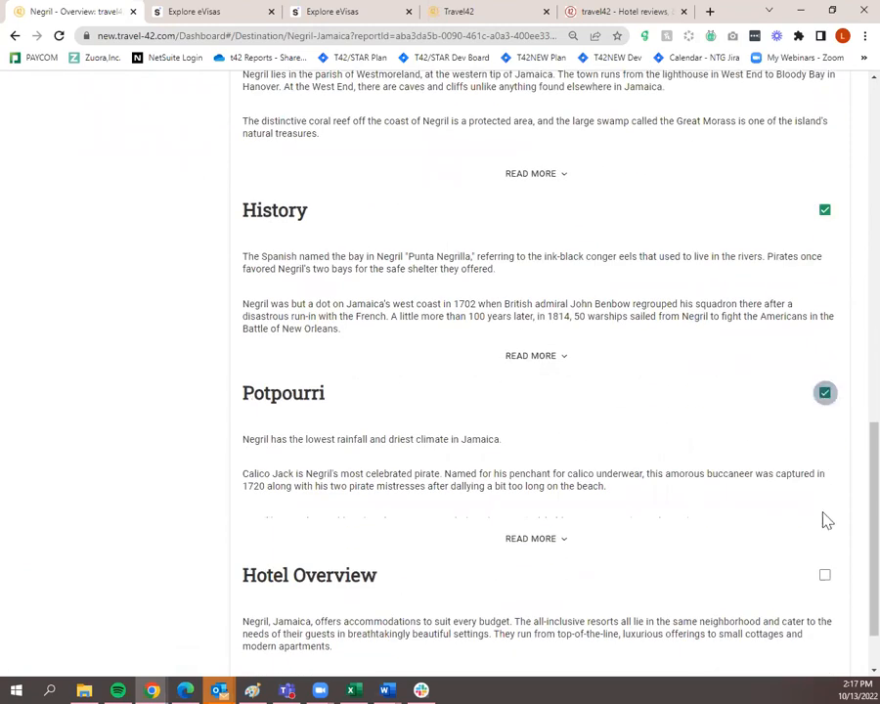
pyautogui.click(824, 577)
pyautogui.scroll(-1, 823, 578)
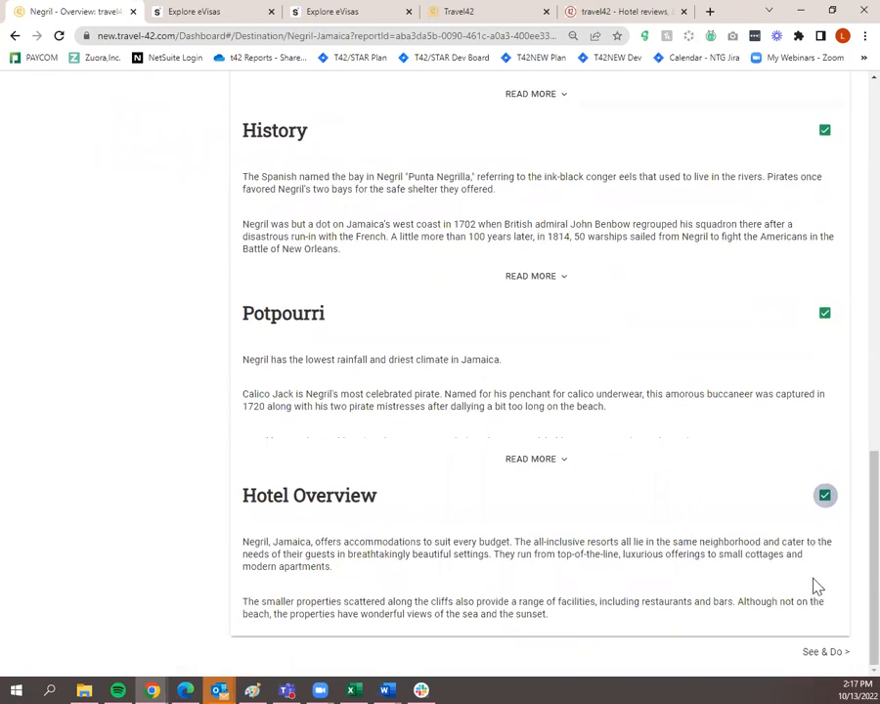
pyautogui.click(825, 495)
pyautogui.click(826, 496)
pyautogui.scroll(2, 782, 479)
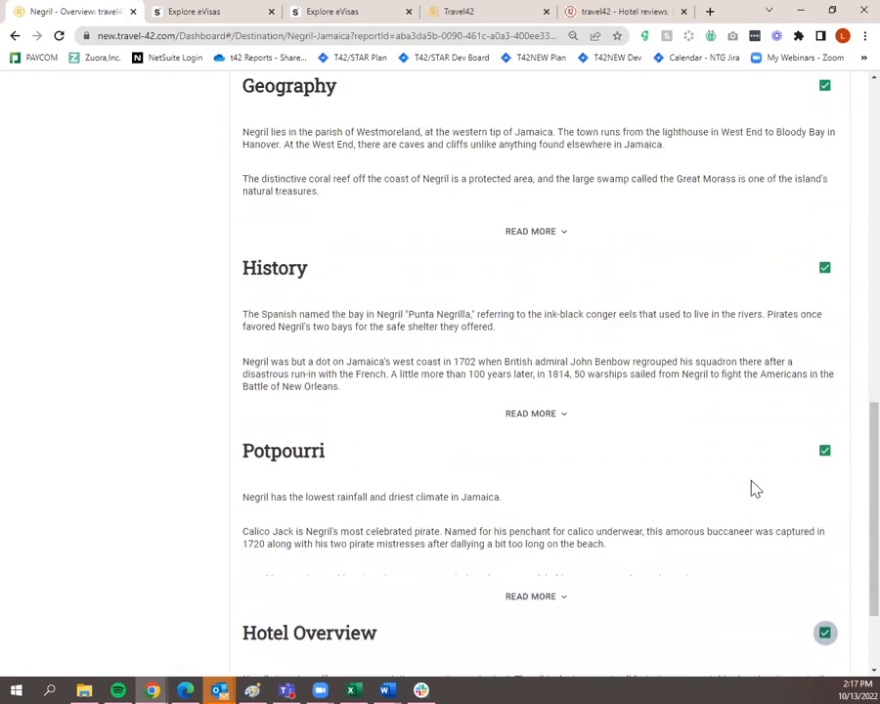
pyautogui.click(826, 270)
pyautogui.scroll(-2, 734, 412)
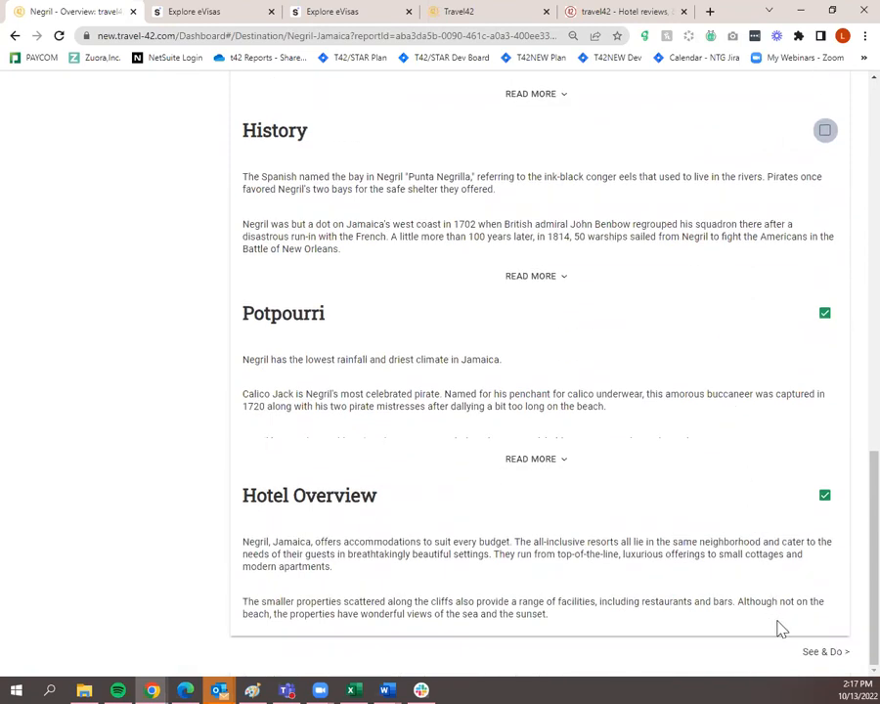
pyautogui.click(832, 661)
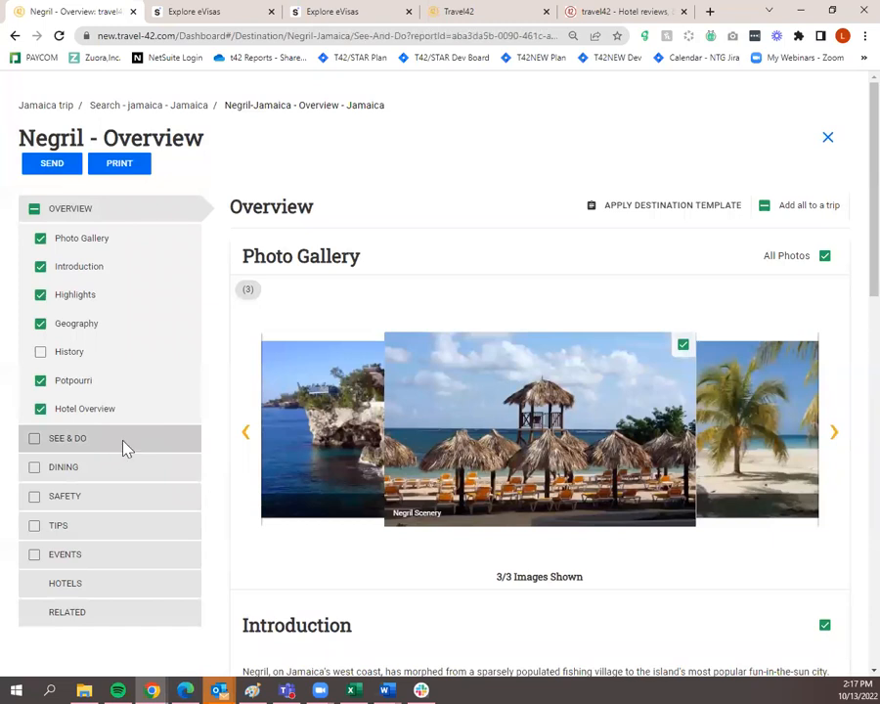
# On Negril's See & Do page, select Kool Runnings Water Park, Negril Point Lighthouse and Mayfield Falls
pyautogui.click(122, 447)
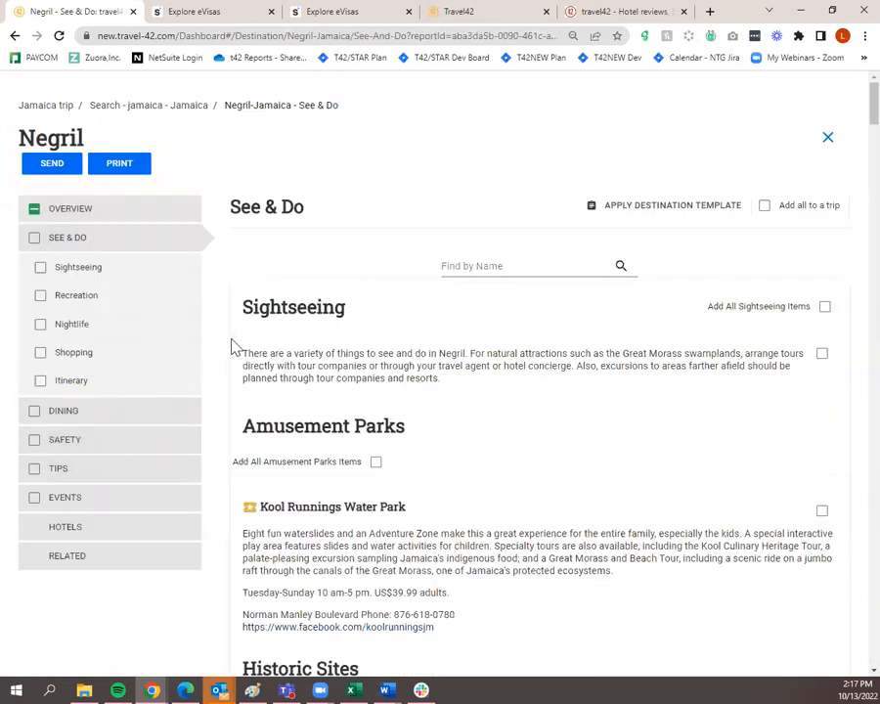
pyautogui.scroll(-5, 773, 347)
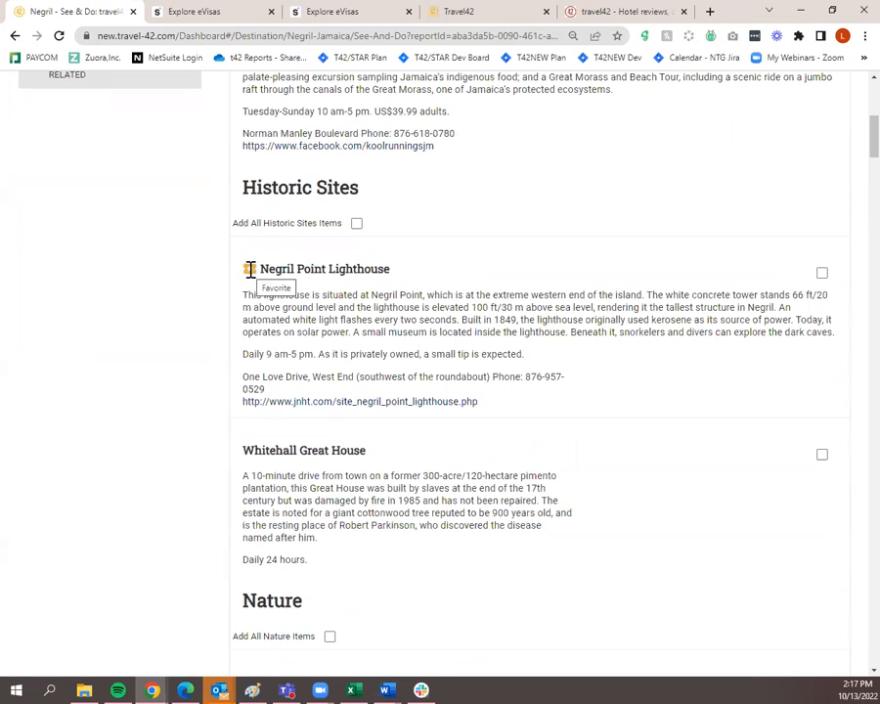
pyautogui.scroll(3, 251, 271)
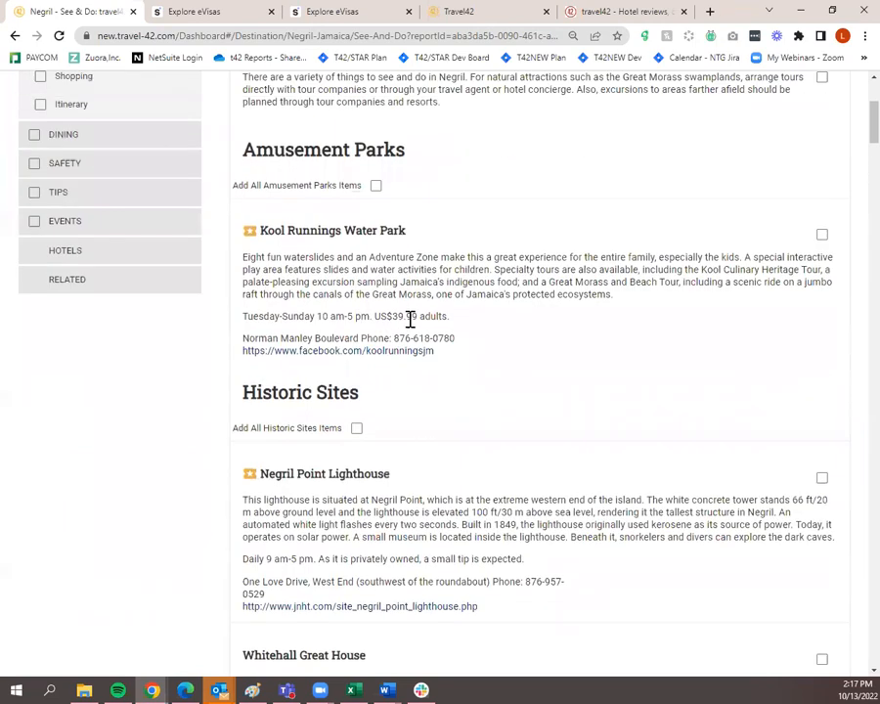
pyautogui.click(821, 236)
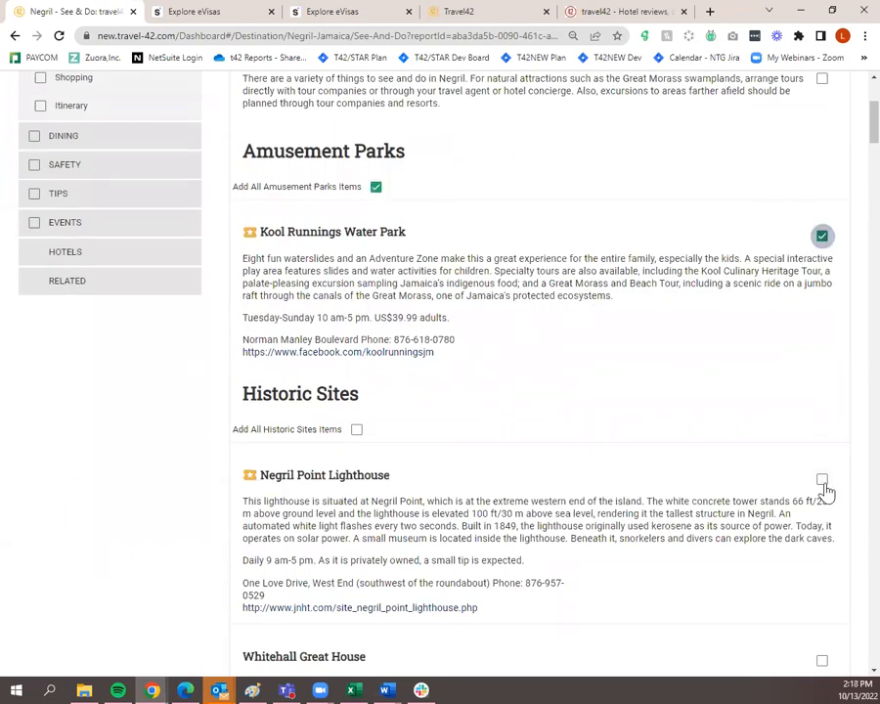
pyautogui.click(822, 478)
pyautogui.scroll(-5, 822, 481)
pyautogui.click(819, 412)
pyautogui.scroll(-3, 777, 430)
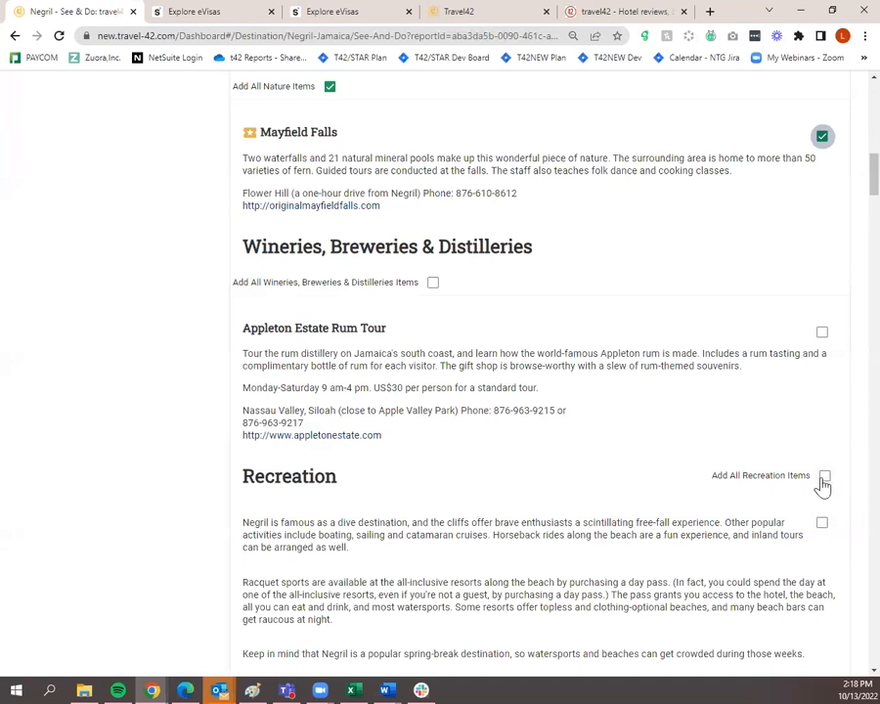
# Add all Recreation items, then clear them and re-add only the first Recreation item
pyautogui.click(825, 478)
pyautogui.scroll(-4, 822, 481)
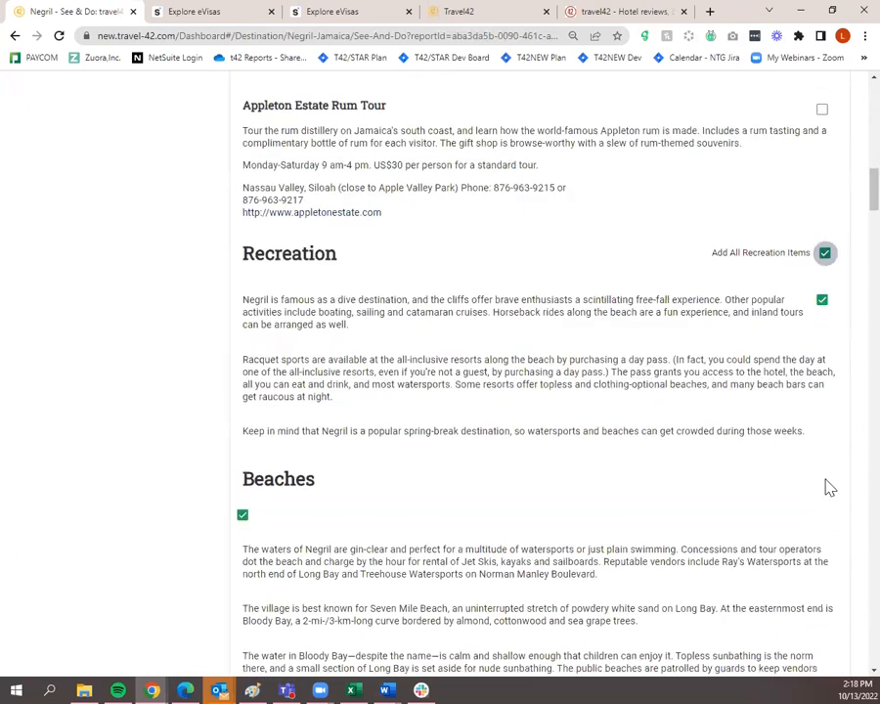
pyautogui.scroll(-6, 530, 381)
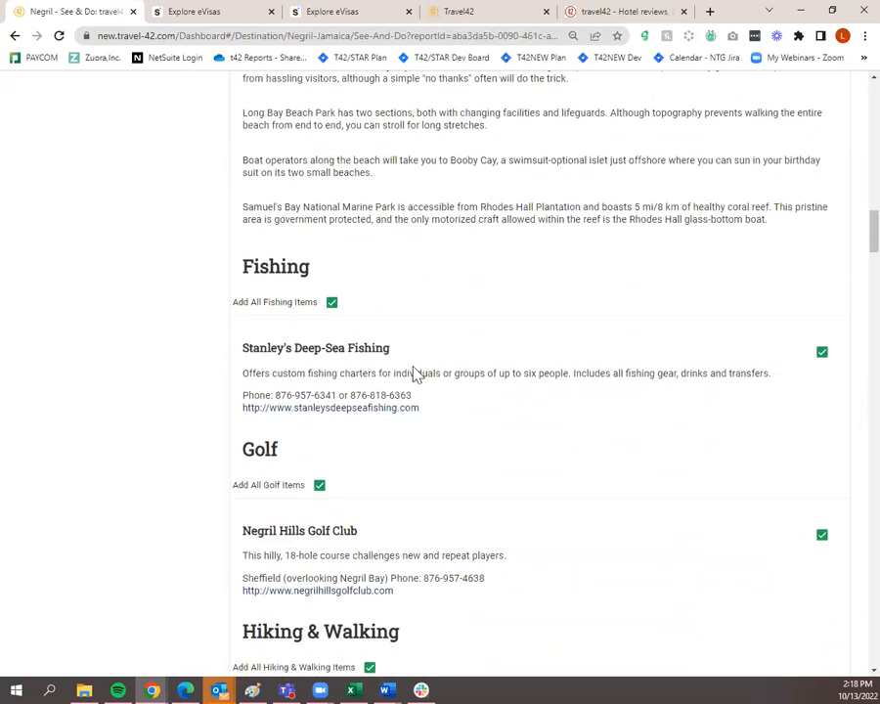
pyautogui.scroll(-4, 434, 391)
pyautogui.scroll(10, 585, 416)
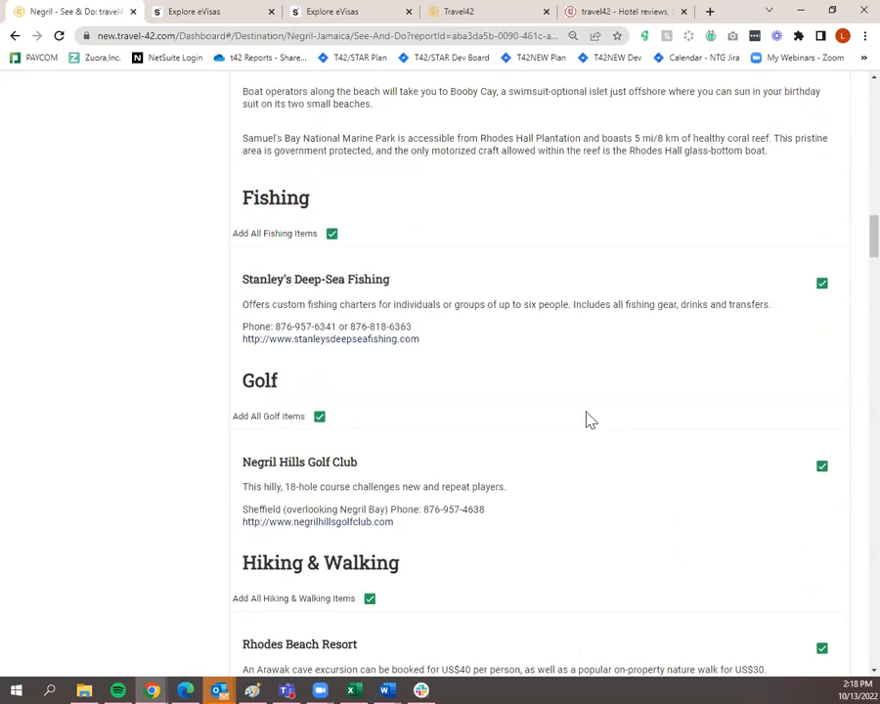
pyautogui.scroll(4, 636, 435)
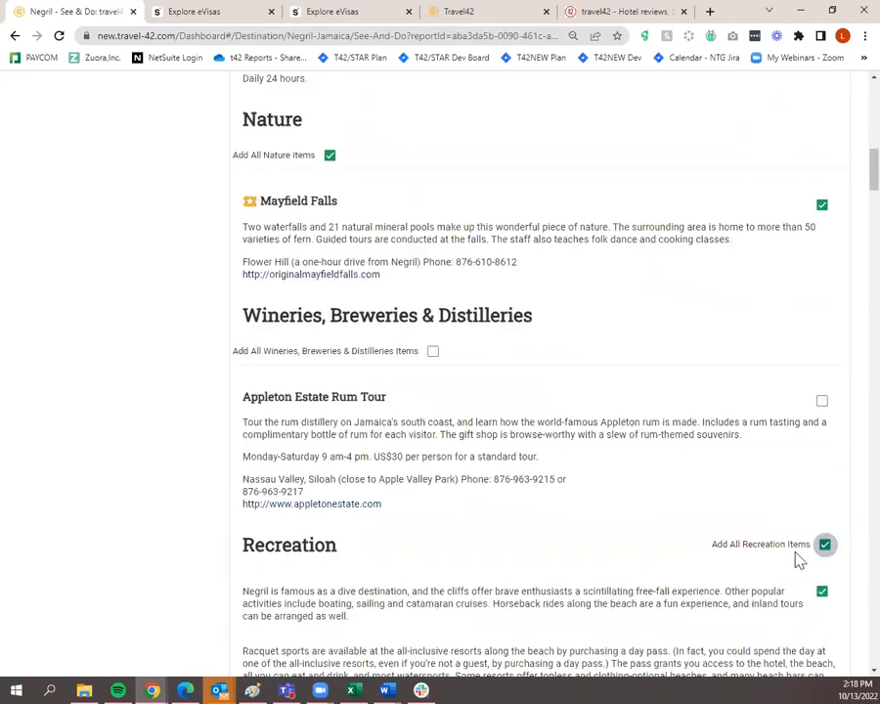
pyautogui.scroll(-1, 812, 553)
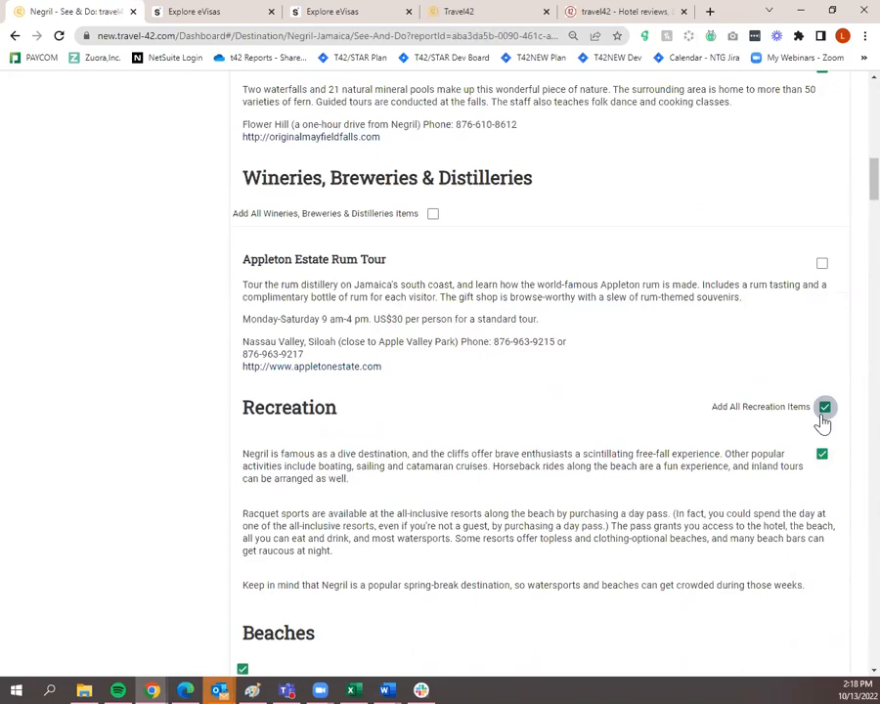
pyautogui.scroll(-3, 624, 547)
pyautogui.scroll(-1, 427, 453)
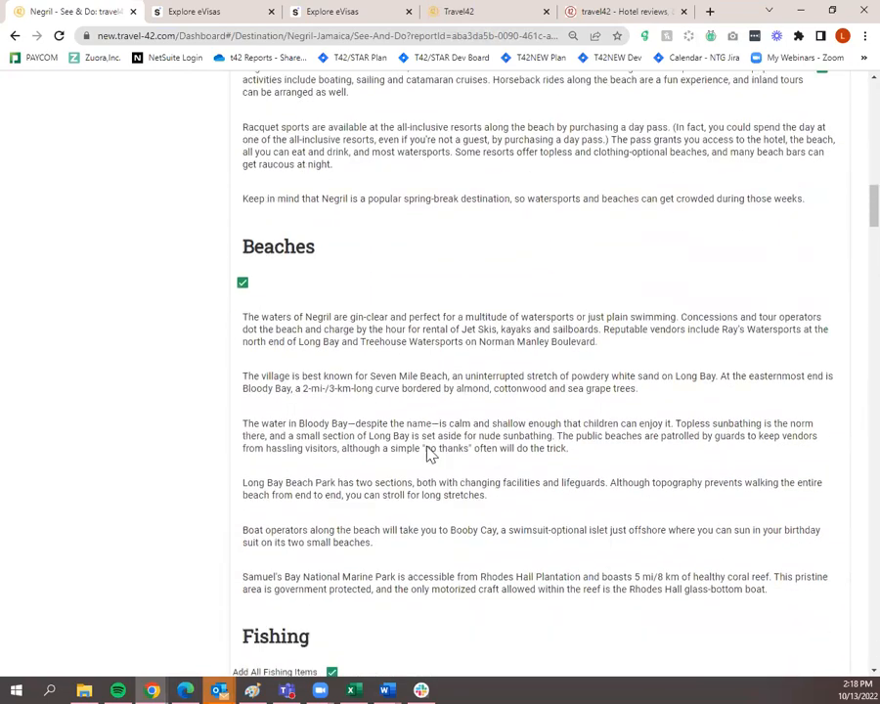
pyautogui.scroll(-8, 428, 452)
pyautogui.scroll(12, 501, 474)
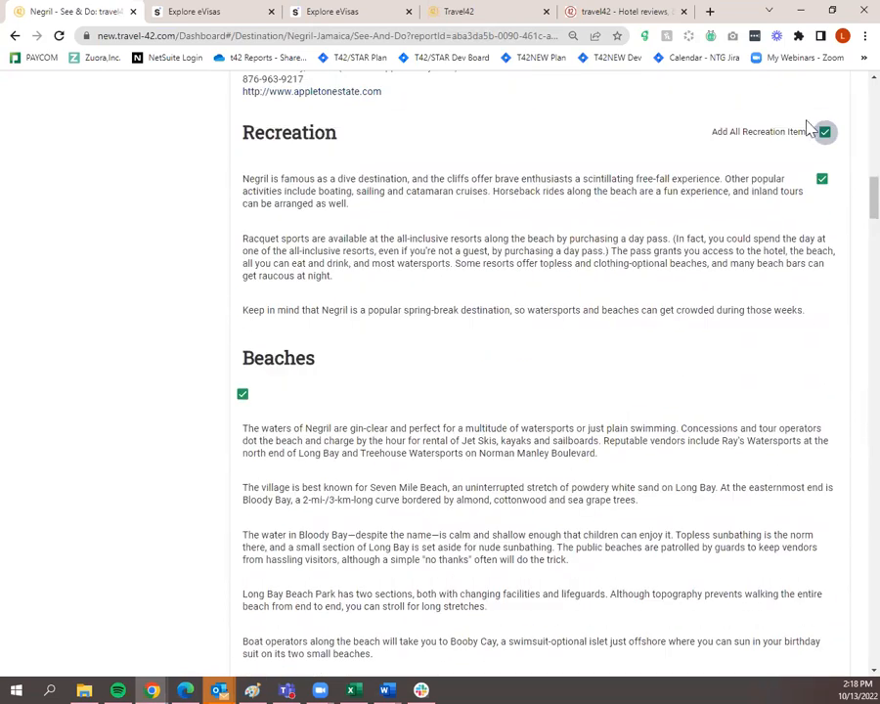
pyautogui.click(824, 139)
pyautogui.click(823, 181)
pyautogui.scroll(-2, 818, 194)
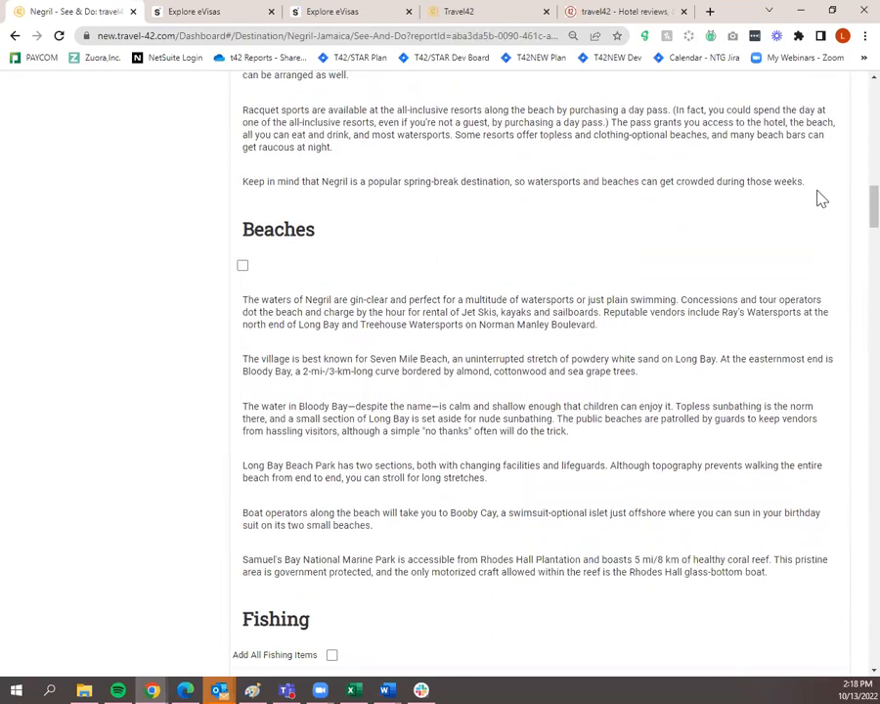
# Add Beaches, all Fishing and Golf items, Rhodes Beach Resort, and all Spas and Health Clubs
pyautogui.click(245, 258)
pyautogui.click(332, 372)
pyautogui.scroll(-3, 332, 396)
pyautogui.click(321, 417)
pyautogui.scroll(-2, 566, 393)
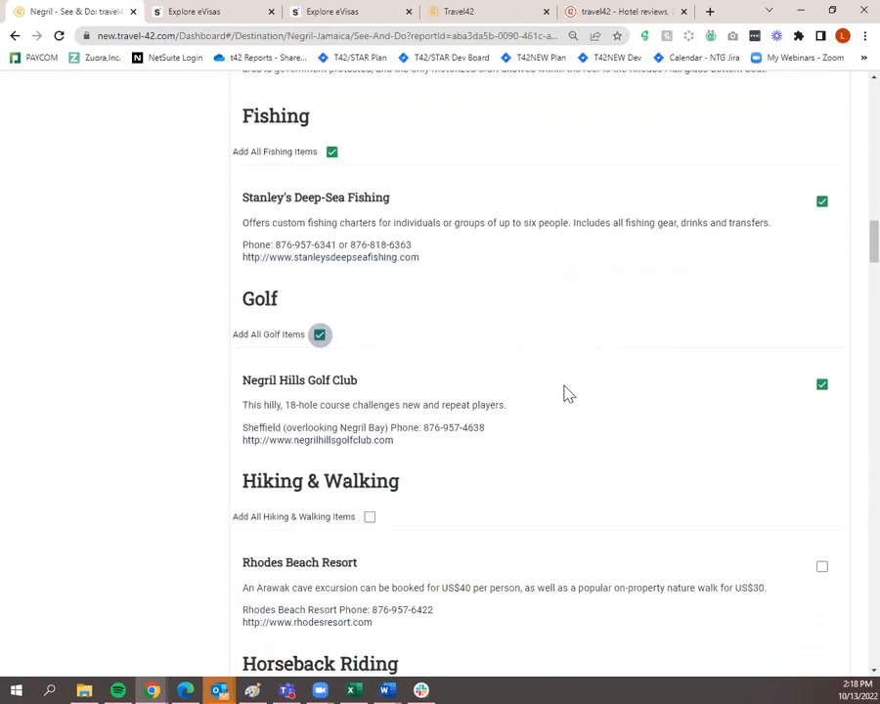
pyautogui.click(822, 511)
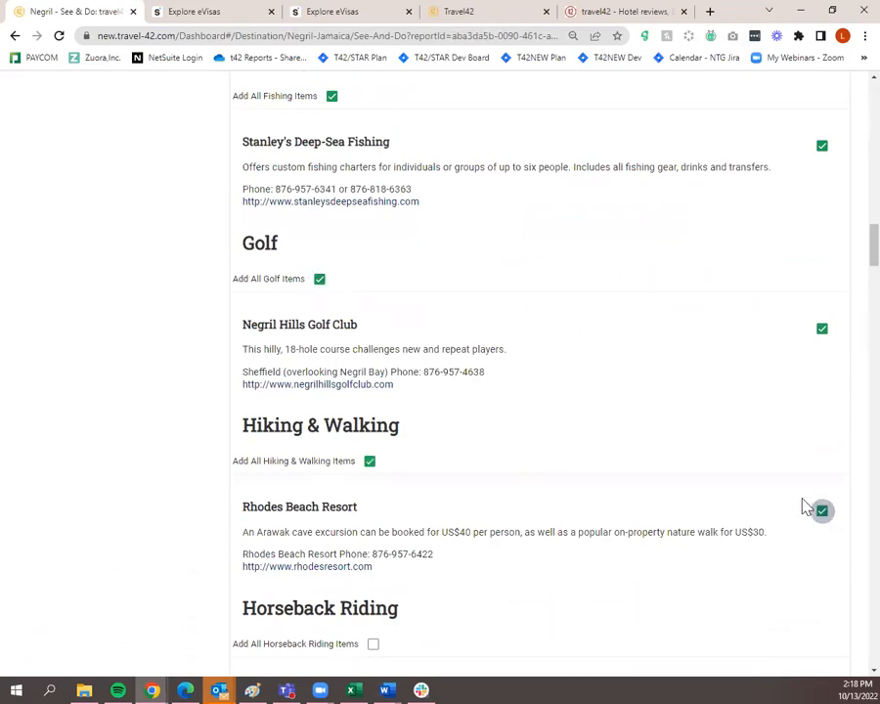
pyautogui.scroll(-15, 800, 502)
pyautogui.scroll(-4, 798, 500)
pyautogui.scroll(8, 798, 501)
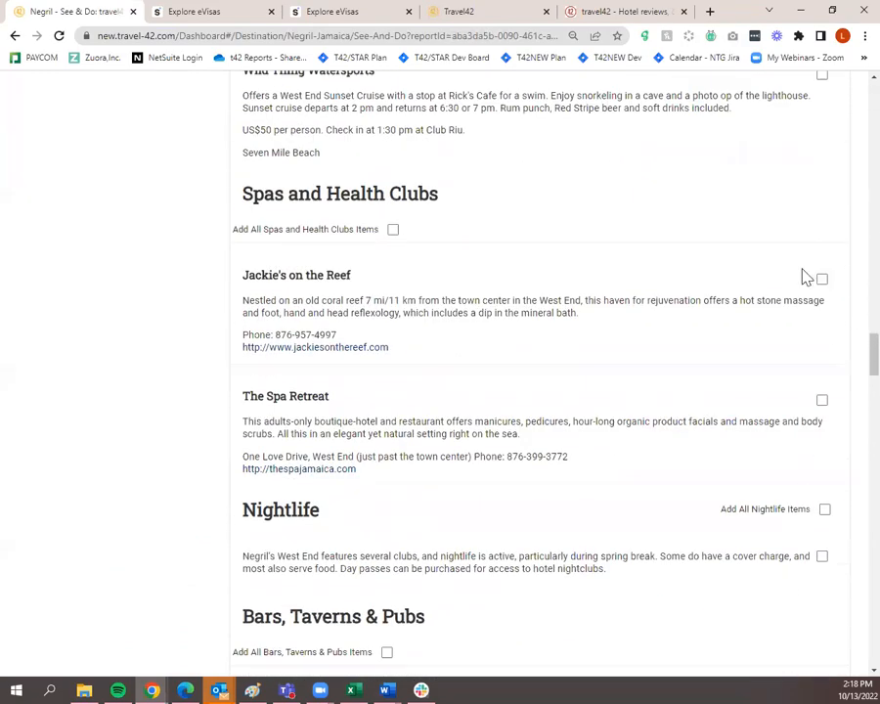
pyautogui.click(388, 235)
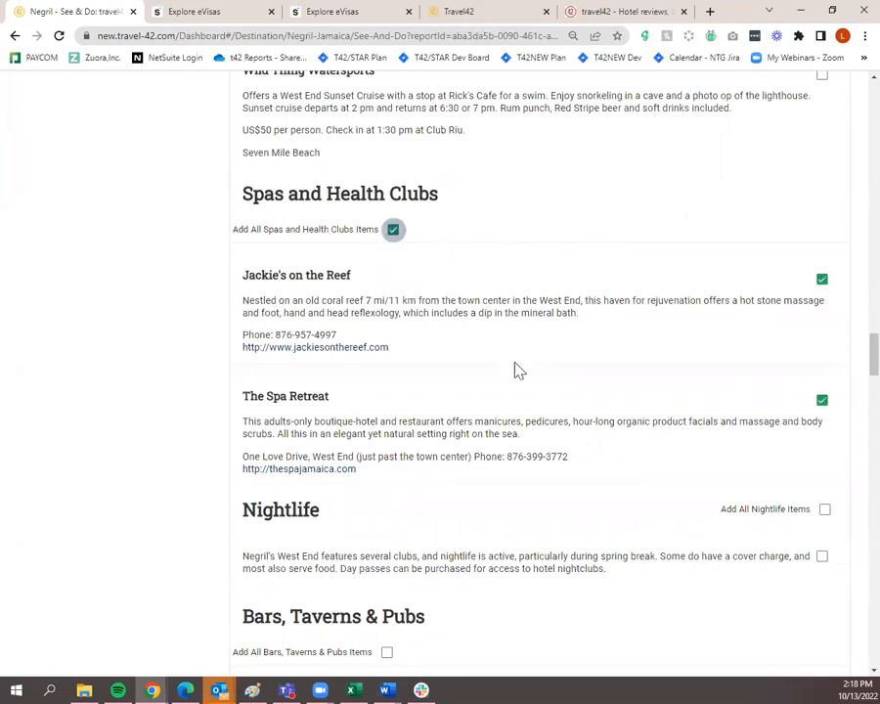
pyautogui.scroll(-15, 560, 411)
pyautogui.scroll(-10, 574, 418)
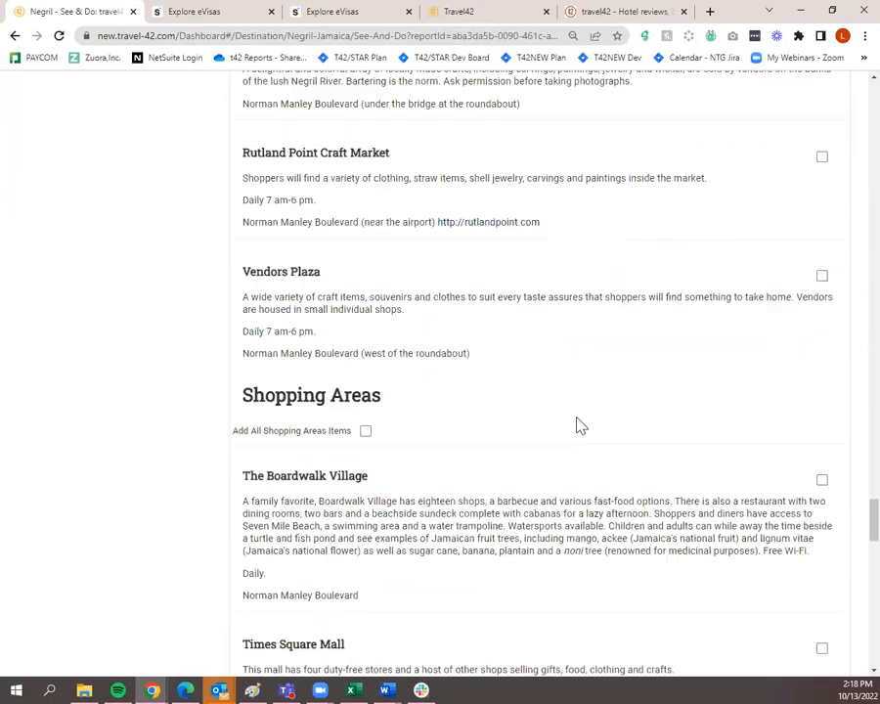
pyautogui.scroll(-15, 585, 426)
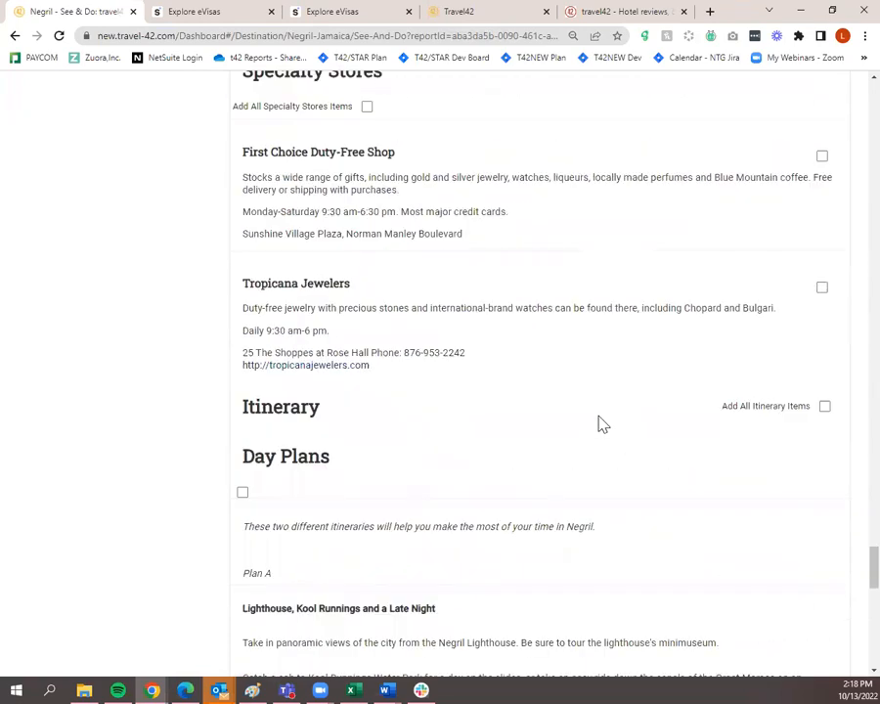
pyautogui.scroll(-1, 601, 425)
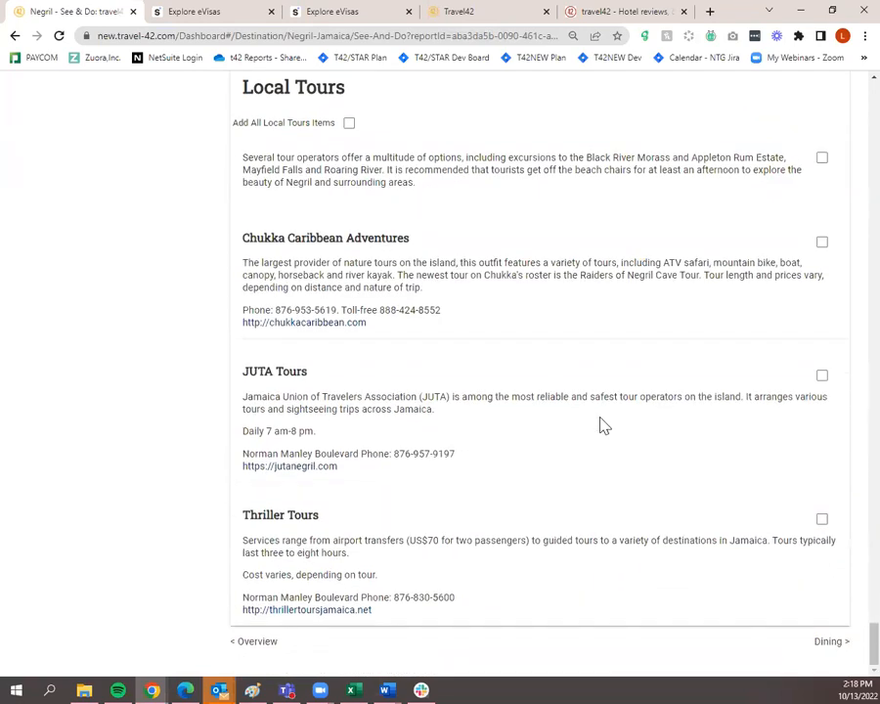
pyautogui.click(835, 645)
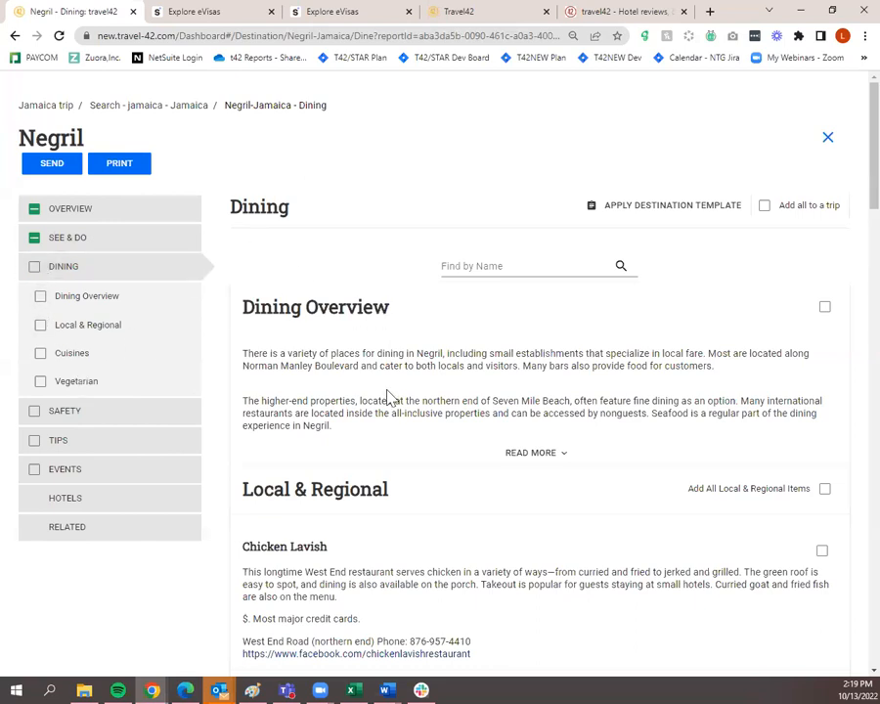
# Tick Negril's Dining Overview and every Local & Regional restaurant, then continue to Safety
pyautogui.click(41, 297)
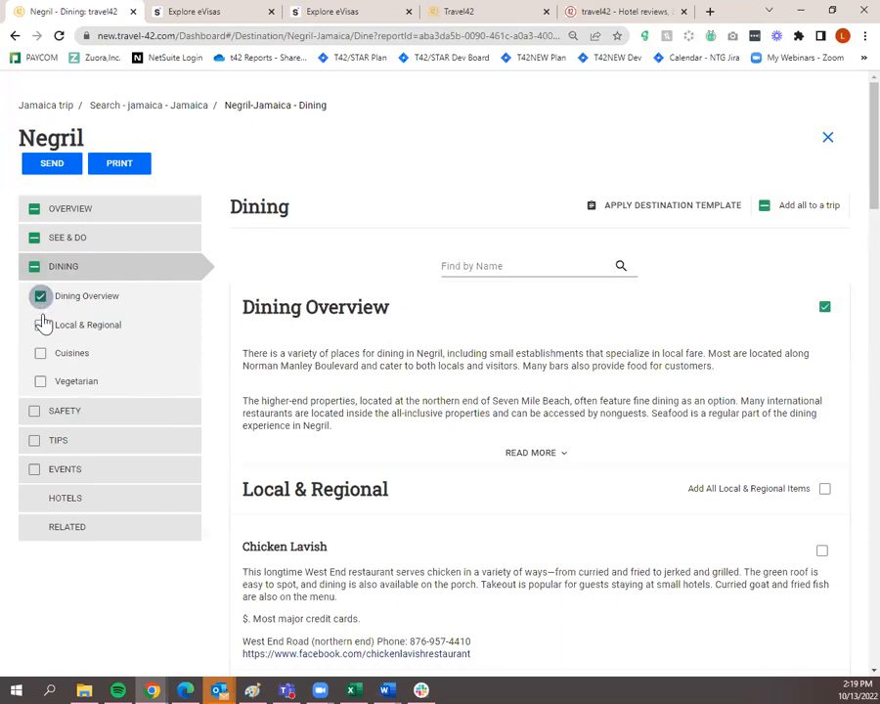
pyautogui.click(40, 324)
pyautogui.scroll(-15, 428, 401)
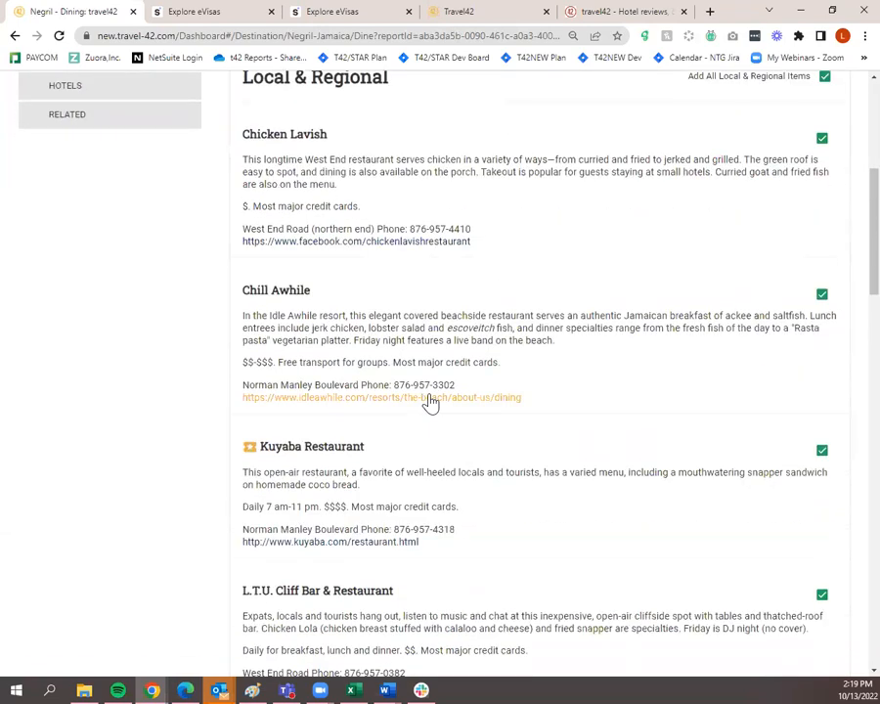
pyautogui.scroll(-1, 428, 401)
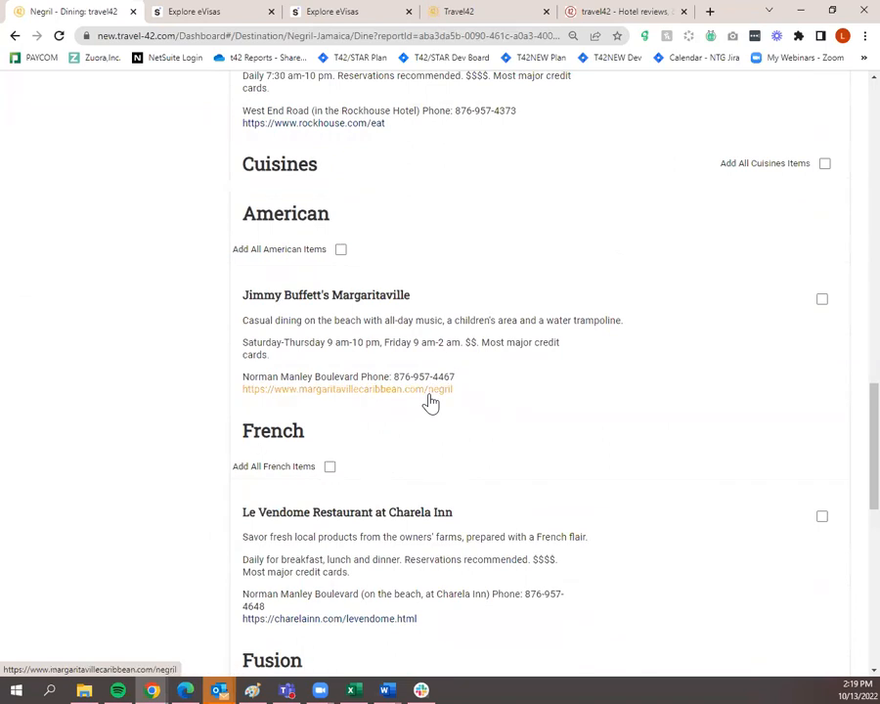
pyautogui.scroll(-2, 429, 401)
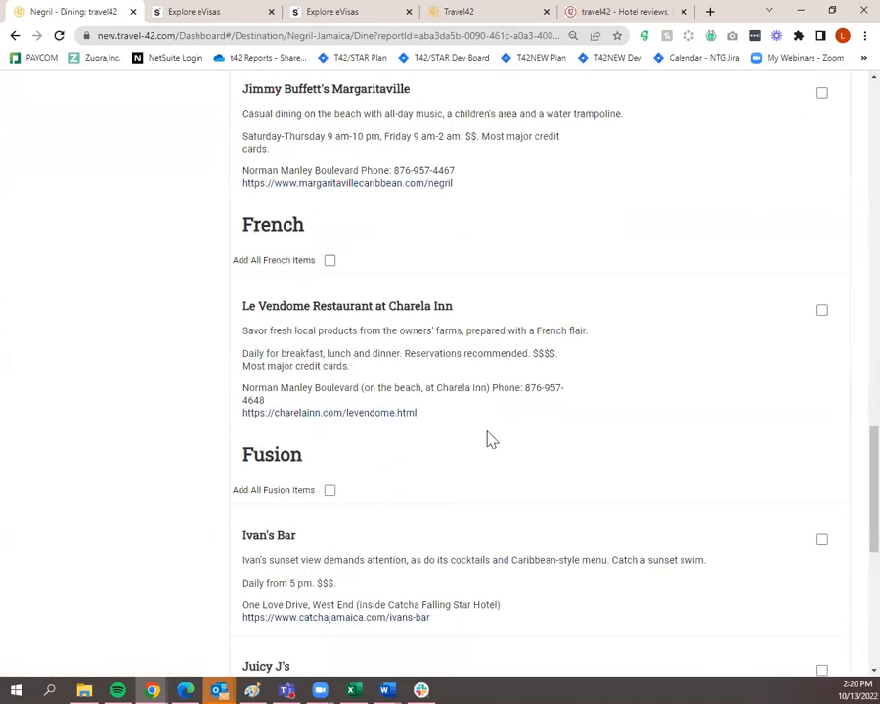
pyautogui.scroll(-3, 339, 504)
pyautogui.scroll(-2, 476, 528)
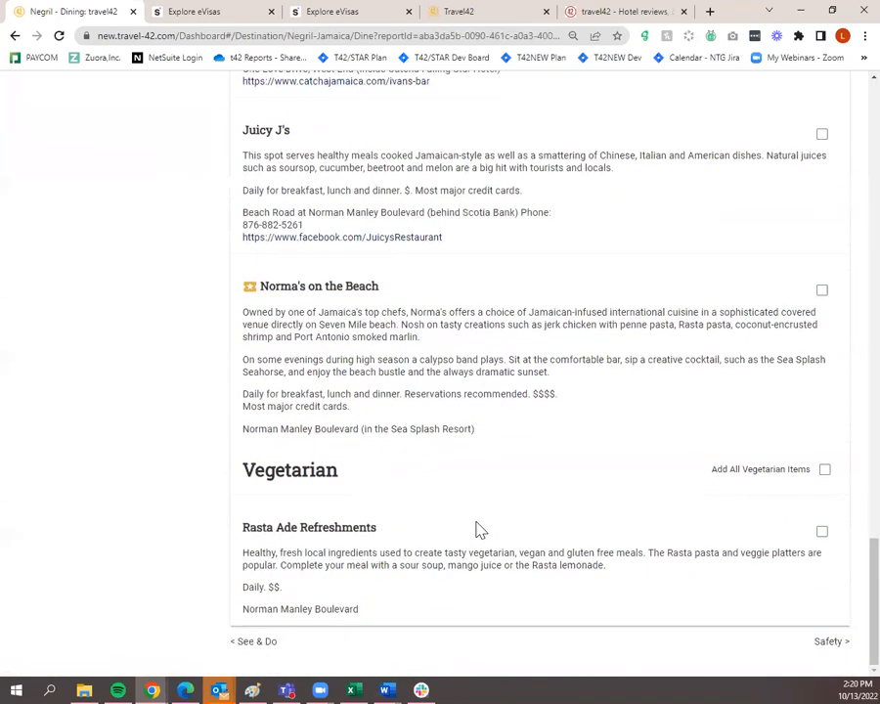
pyautogui.scroll(10, 524, 554)
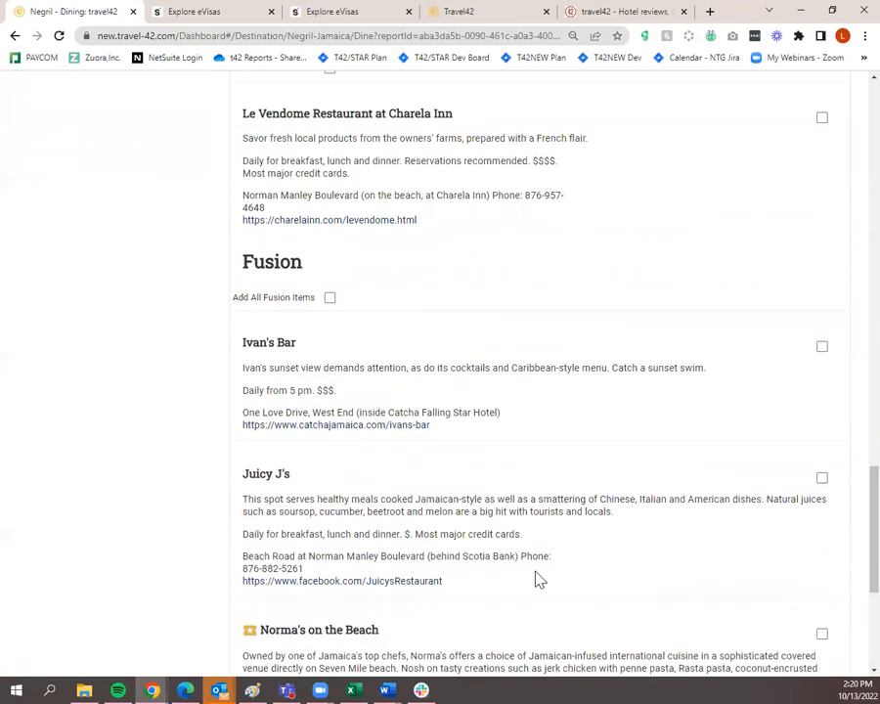
pyautogui.scroll(-6, 536, 575)
pyautogui.scroll(-5, 562, 580)
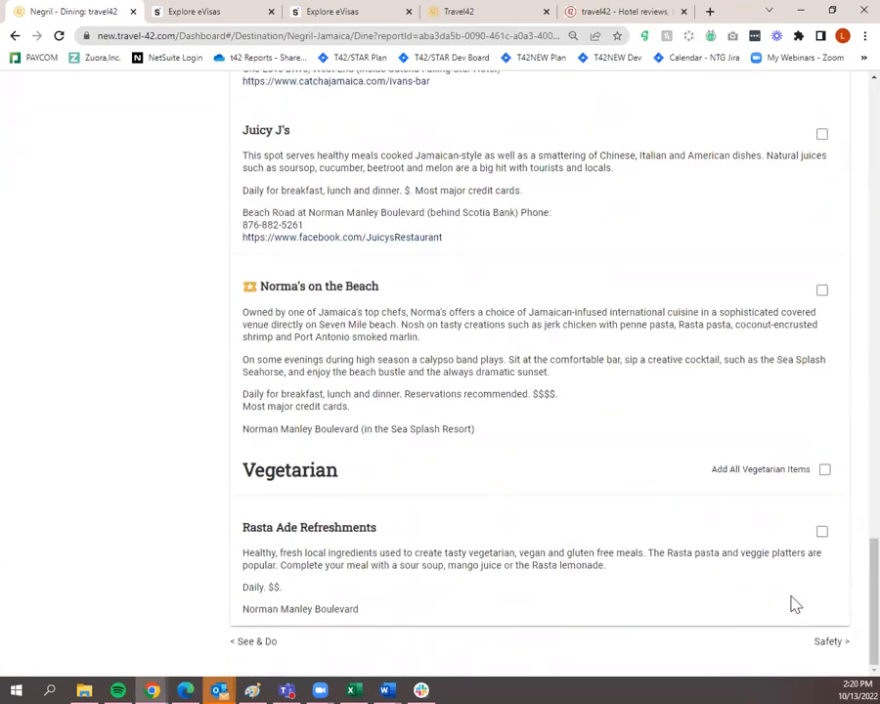
pyautogui.click(831, 640)
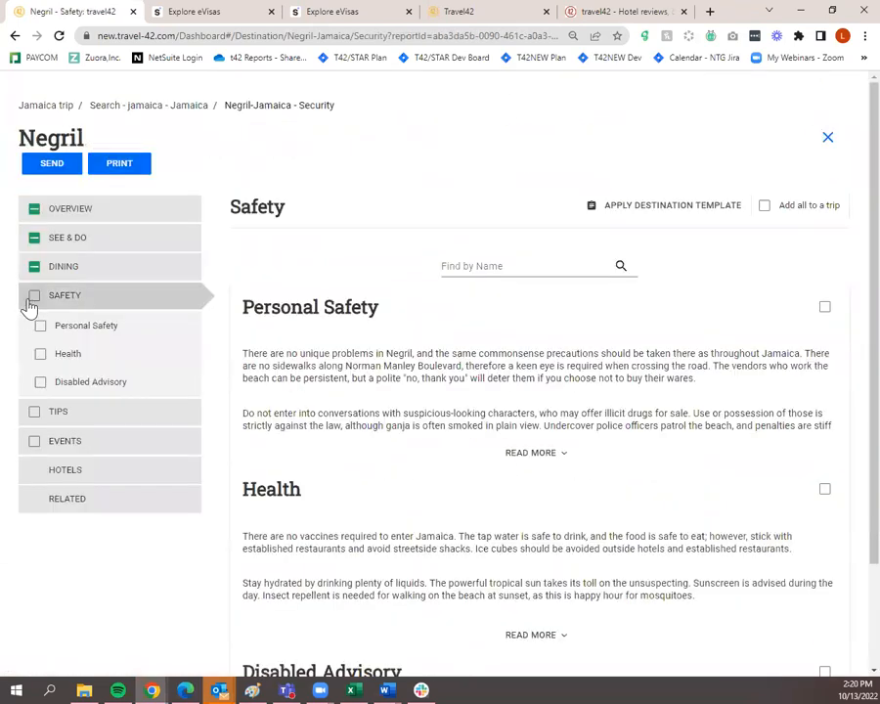
# Add Negril Safety, the Dos & Don'ts, Geostats, What to Wear and Weather tips, and Events Overview
pyautogui.click(33, 295)
pyautogui.click(84, 421)
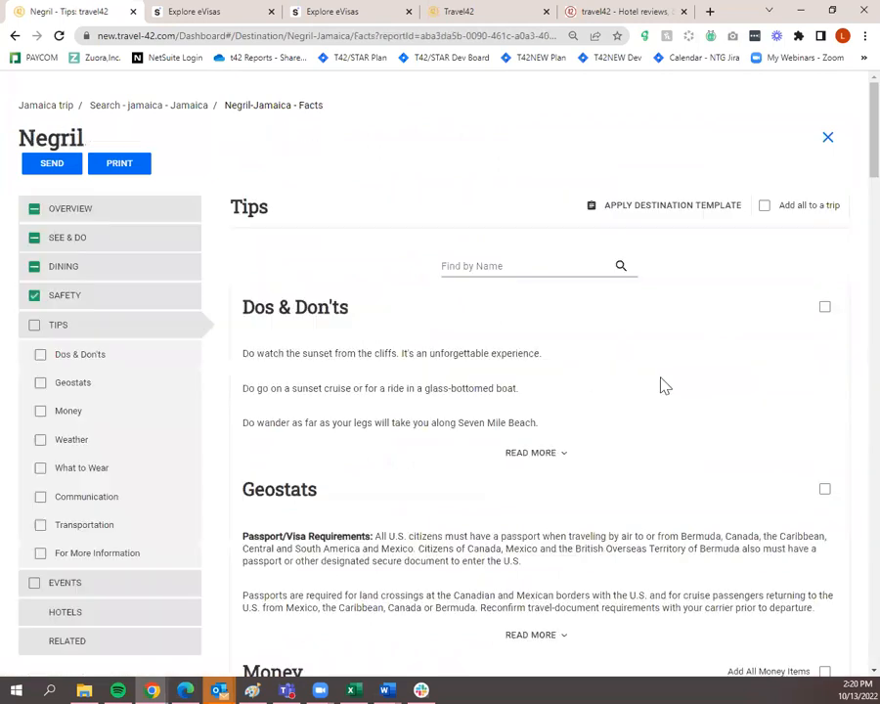
pyautogui.click(40, 355)
pyautogui.scroll(-1, 73, 364)
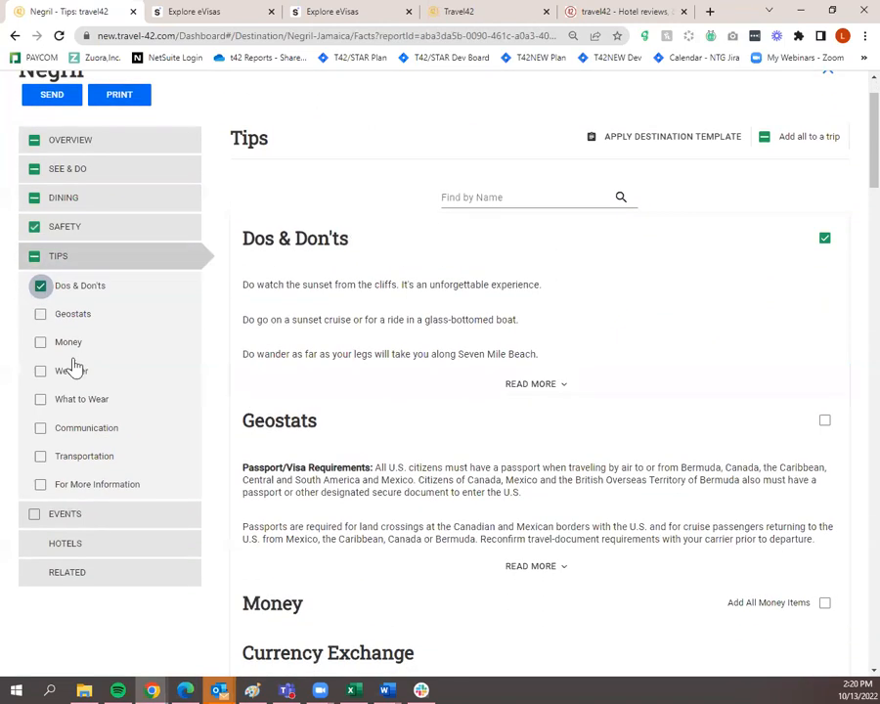
pyautogui.click(40, 315)
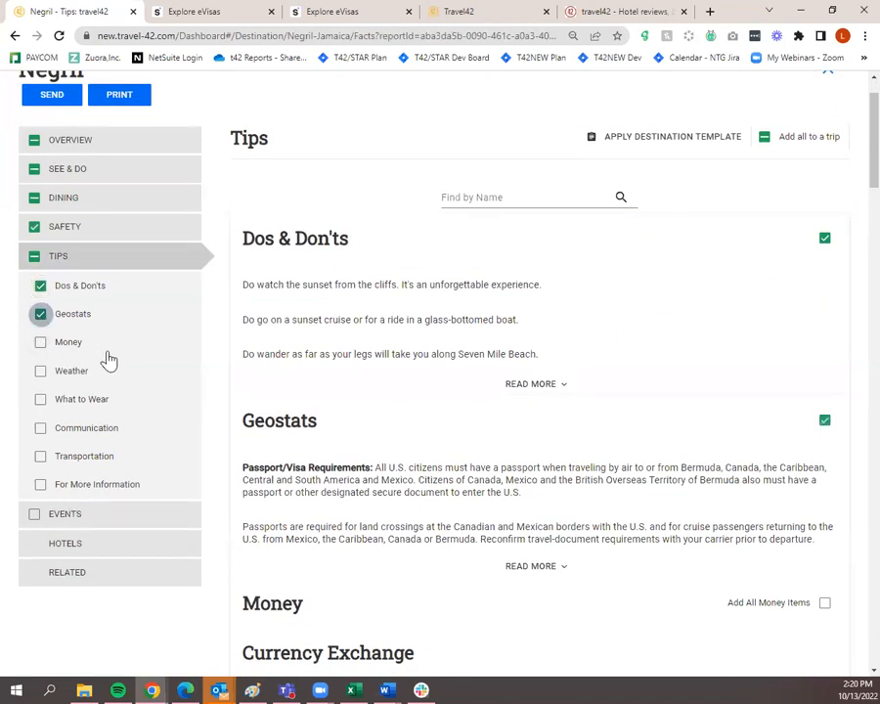
pyautogui.click(40, 400)
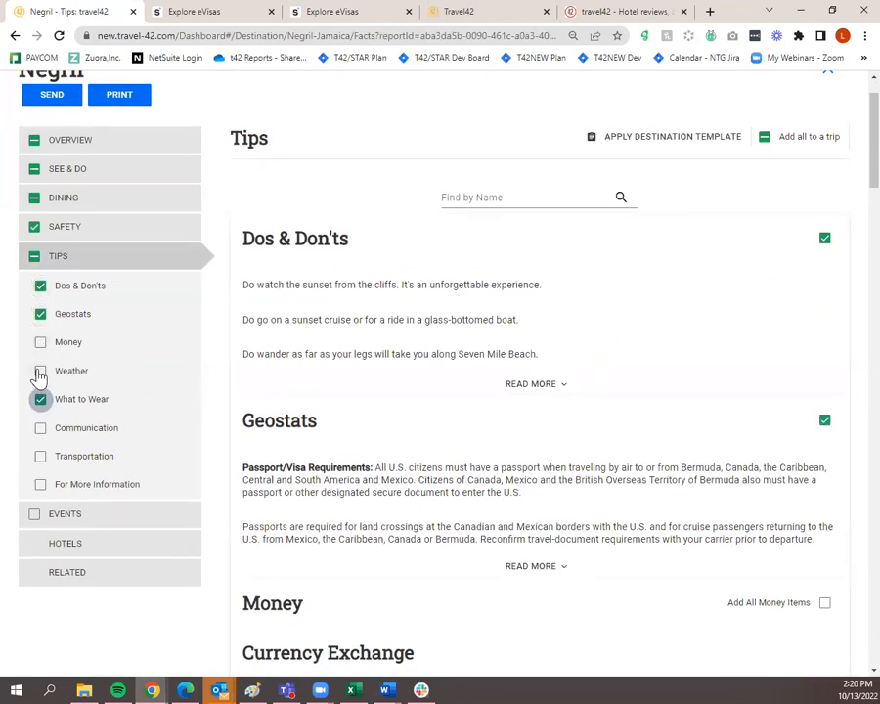
pyautogui.click(40, 371)
pyautogui.scroll(-1, 57, 430)
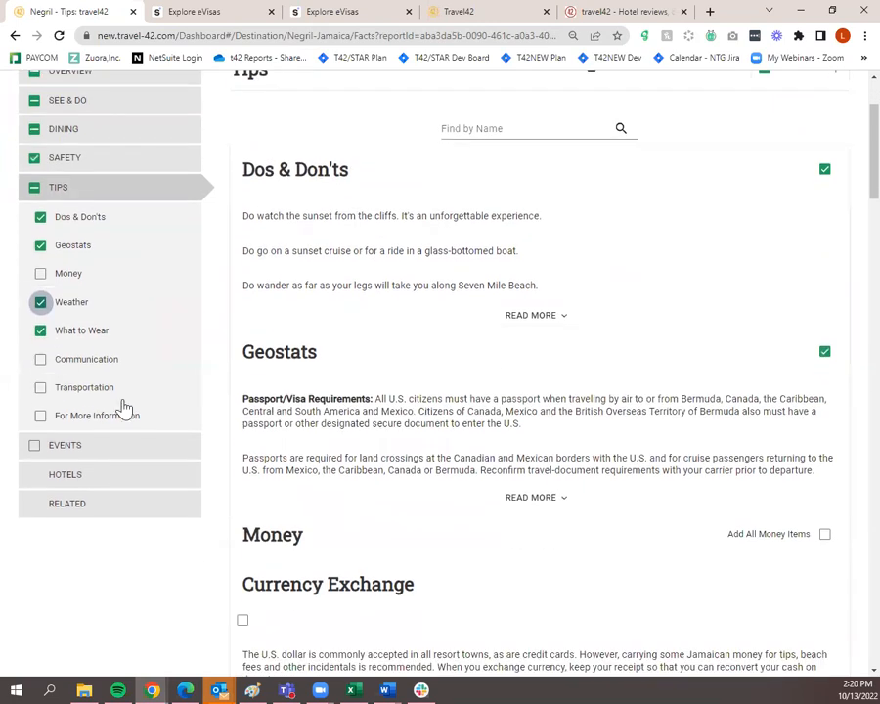
pyautogui.click(162, 445)
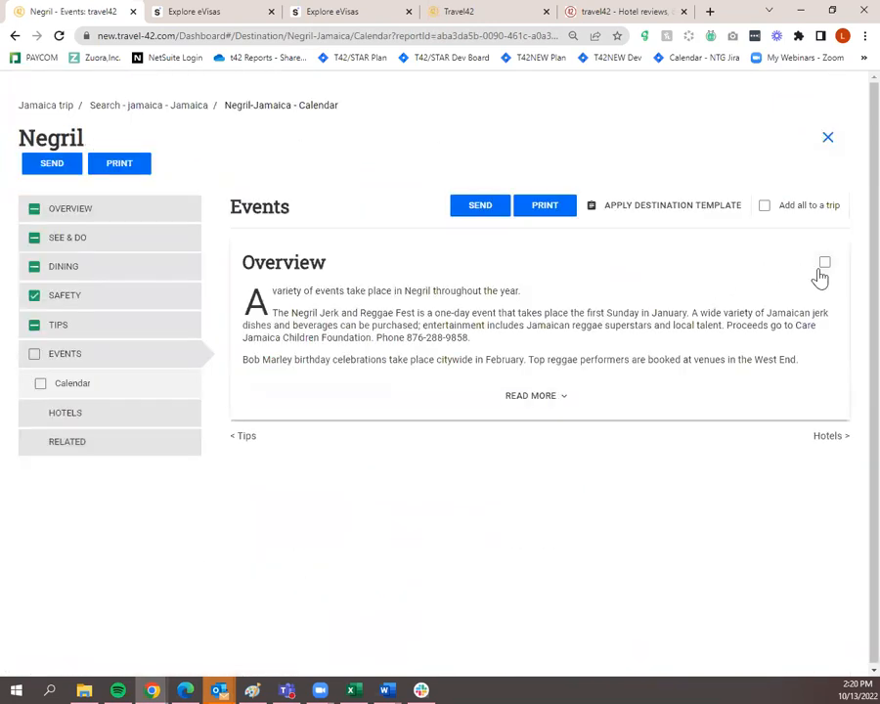
pyautogui.click(822, 264)
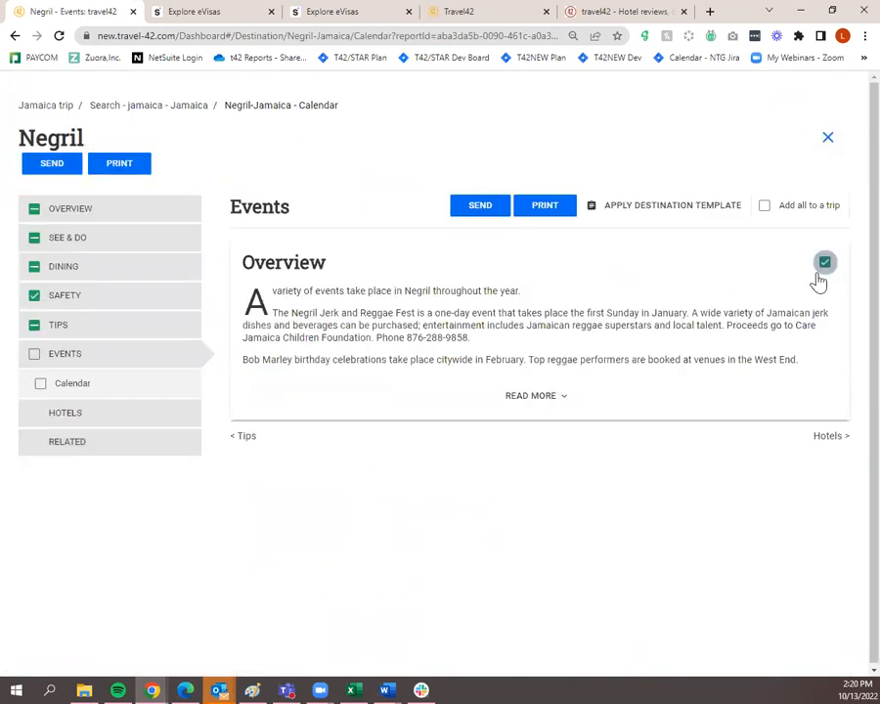
# On Negril's Hotels page, apply the 'Show only hotels with a review' filter
pyautogui.click(149, 420)
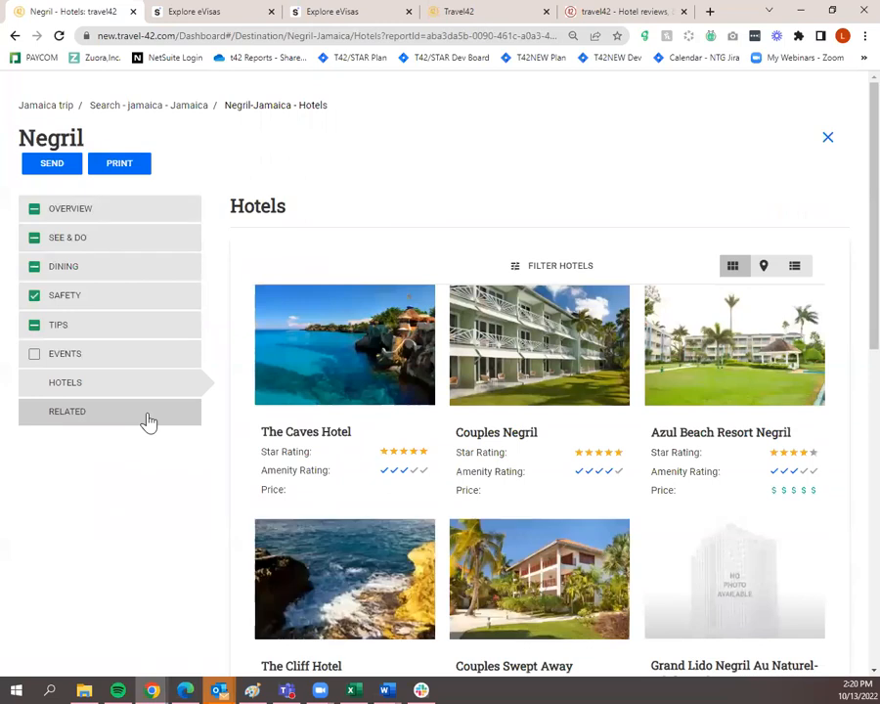
pyautogui.click(545, 267)
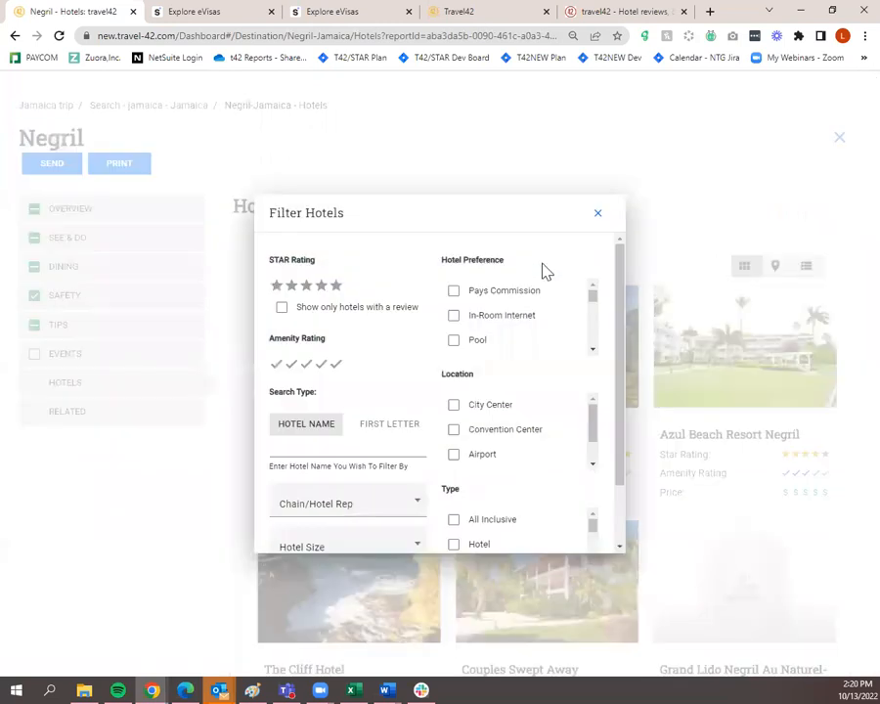
pyautogui.click(283, 309)
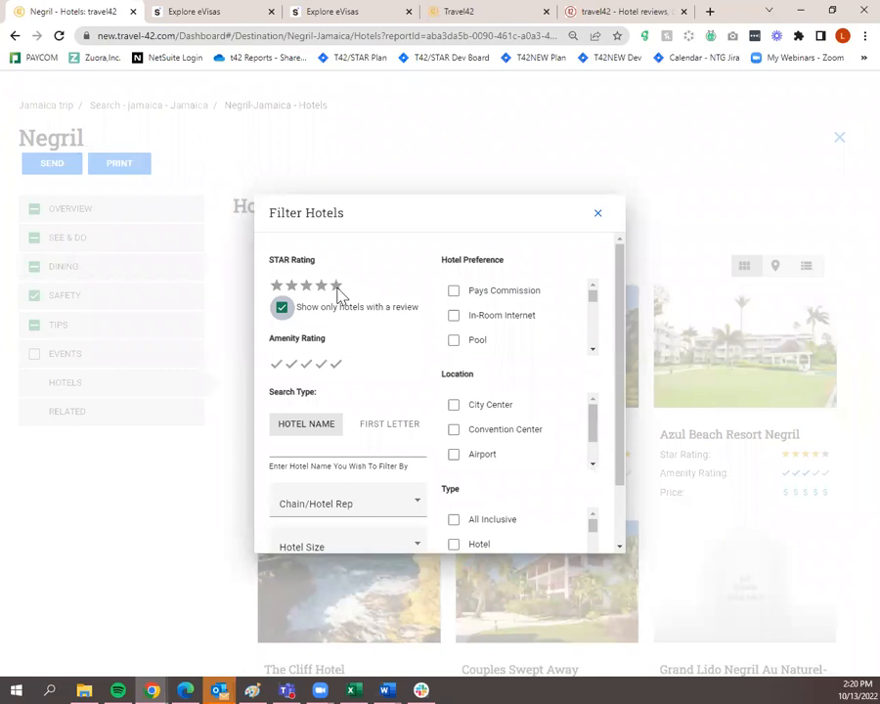
pyautogui.scroll(-2, 338, 323)
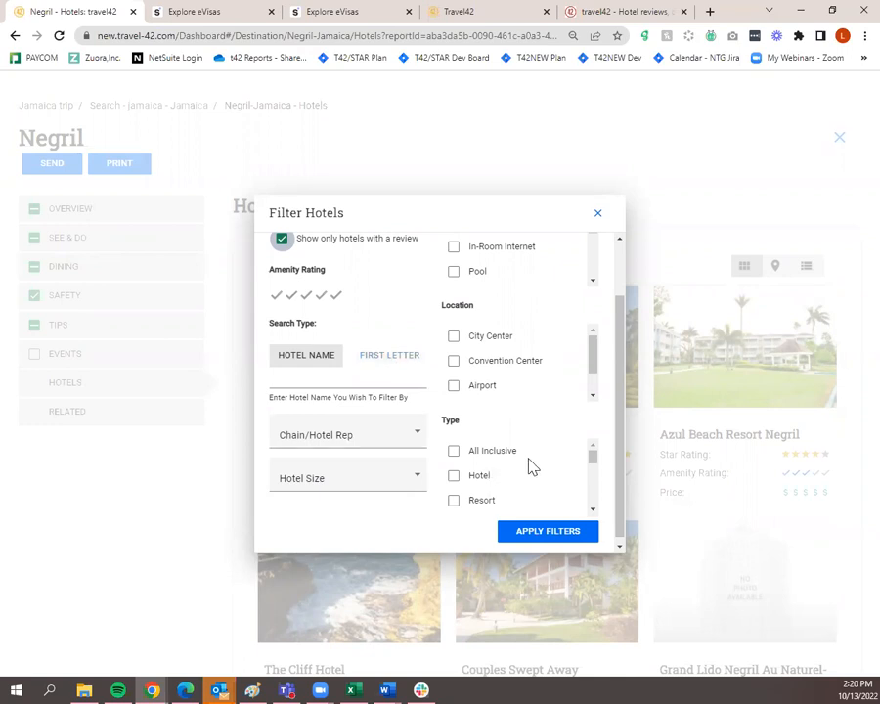
pyautogui.scroll(1, 409, 431)
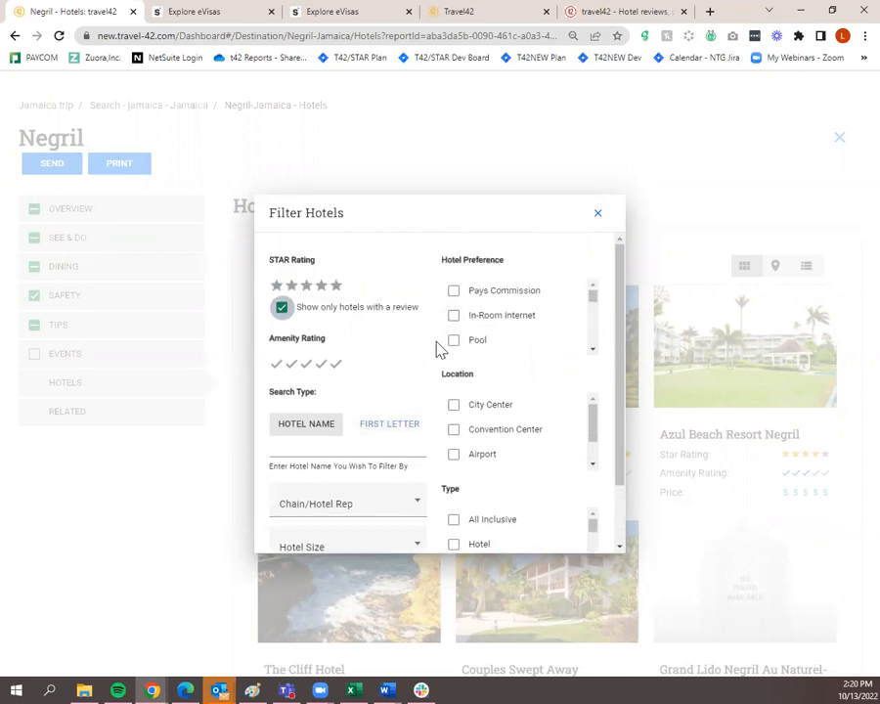
pyautogui.scroll(-1, 437, 350)
pyautogui.scroll(1, 438, 348)
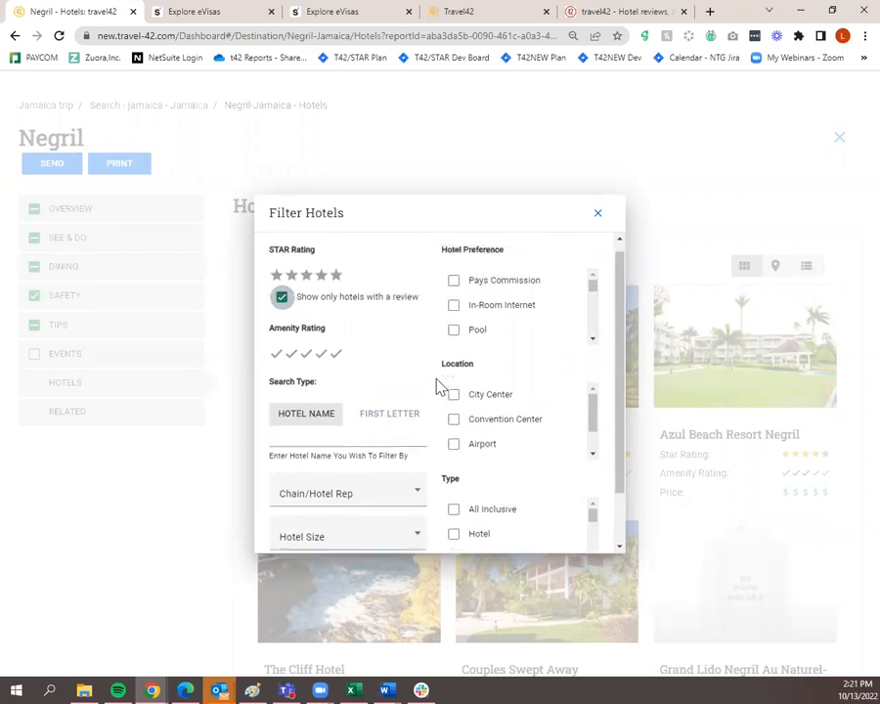
pyautogui.scroll(-2, 450, 421)
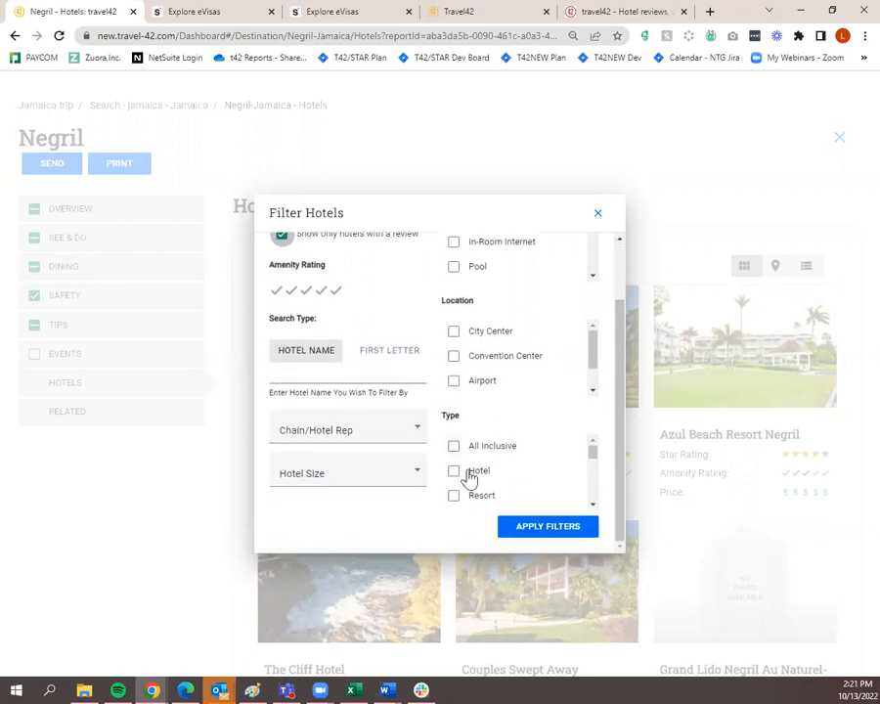
pyautogui.click(543, 528)
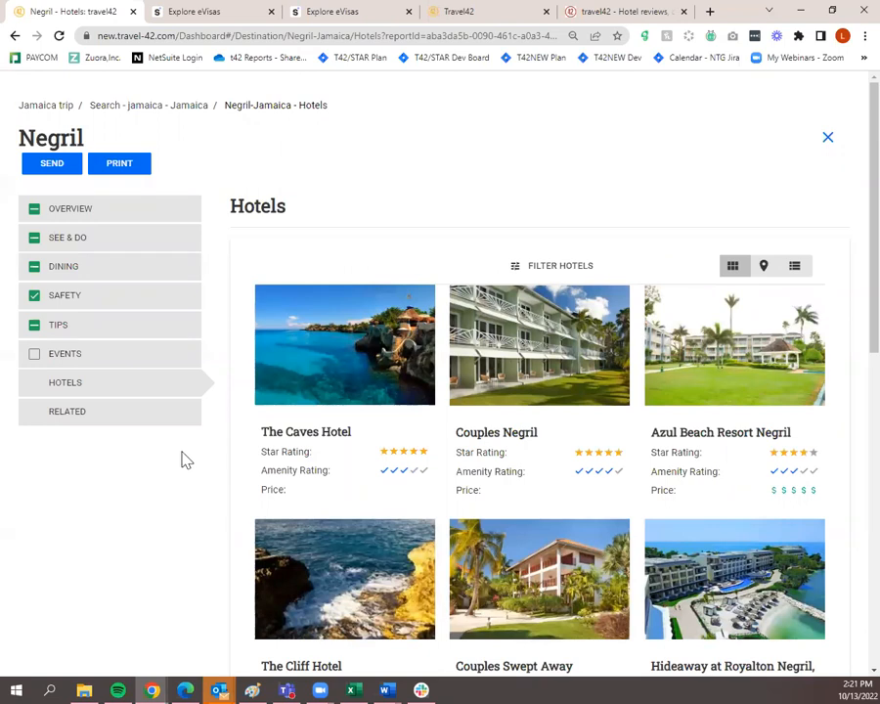
# Open The Caves Hotel's details page from the reviewed-hotels list
pyautogui.moveTo(317, 389)
pyautogui.moveTo(346, 411)
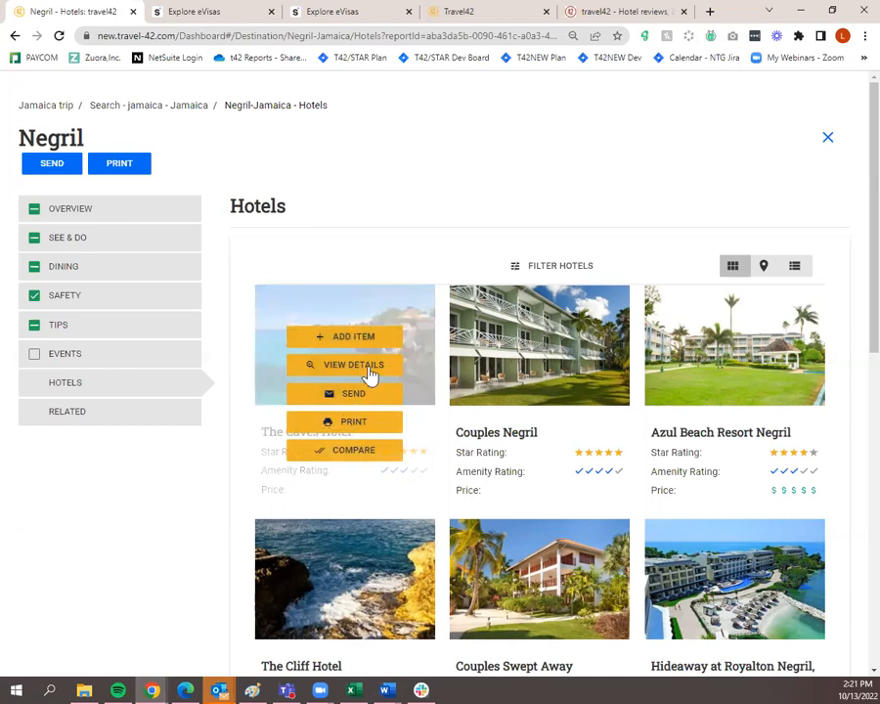
pyautogui.click(369, 377)
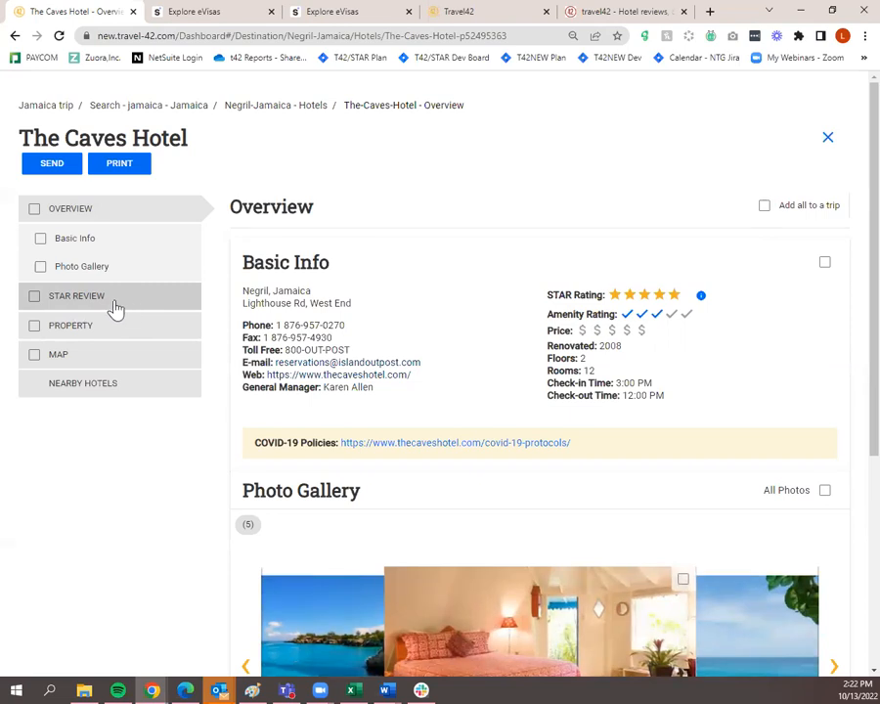
pyautogui.click(31, 217)
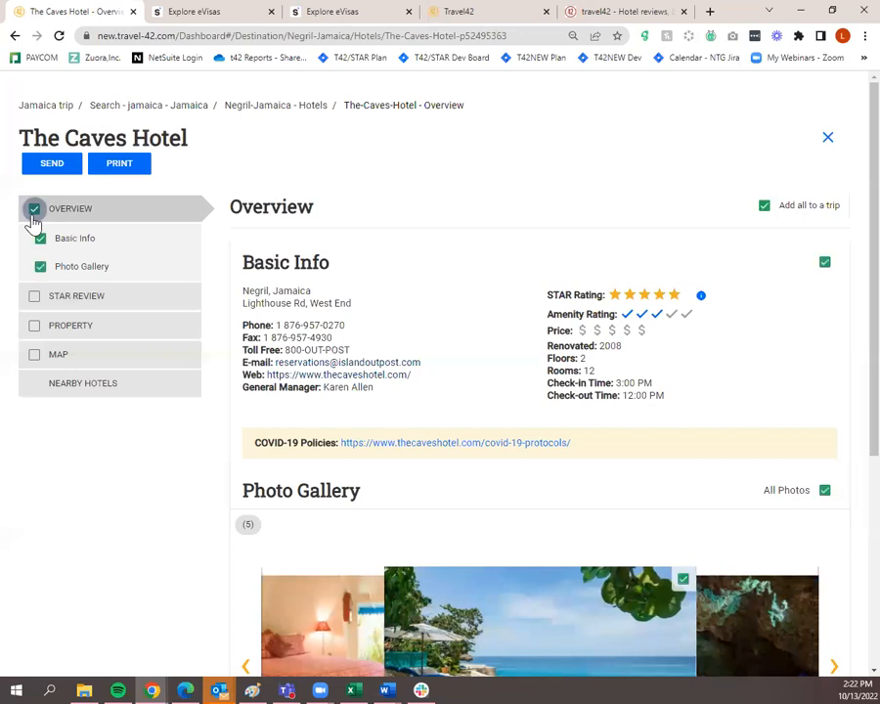
pyautogui.click(127, 305)
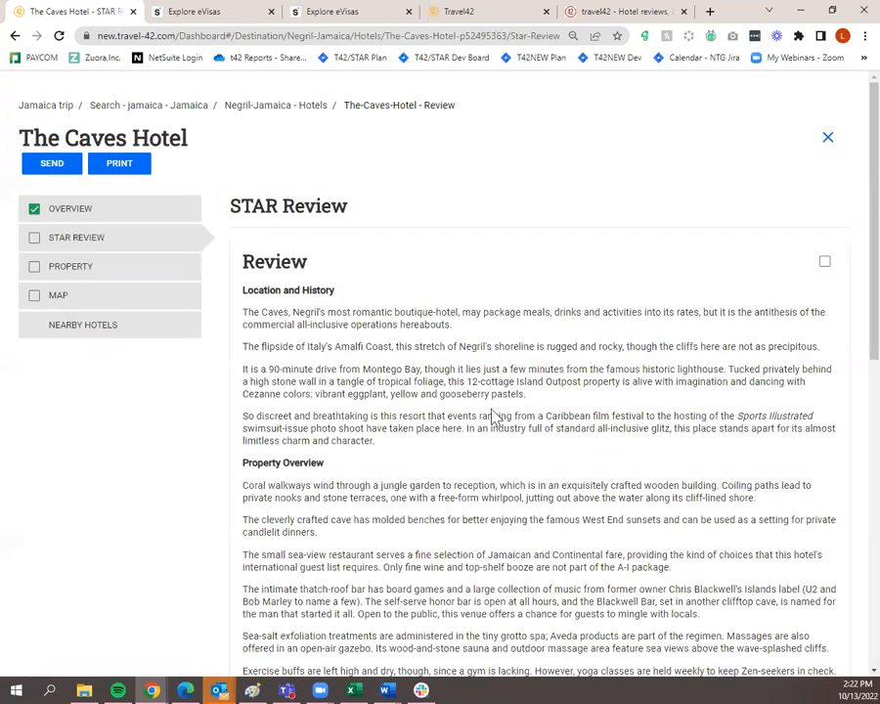
pyautogui.scroll(-2, 538, 452)
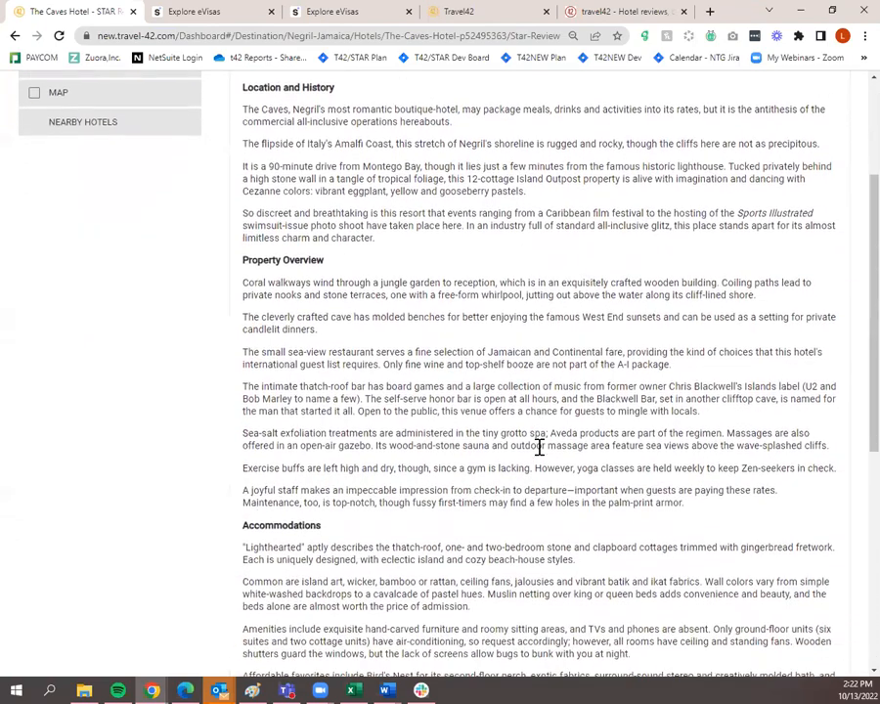
pyautogui.scroll(-5, 539, 447)
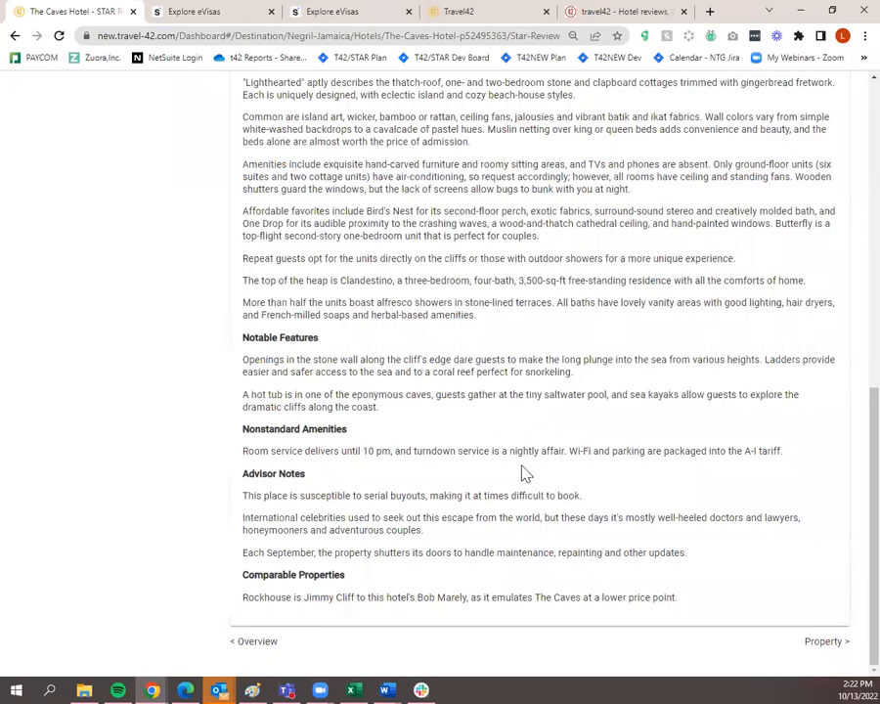
pyautogui.scroll(7, 526, 481)
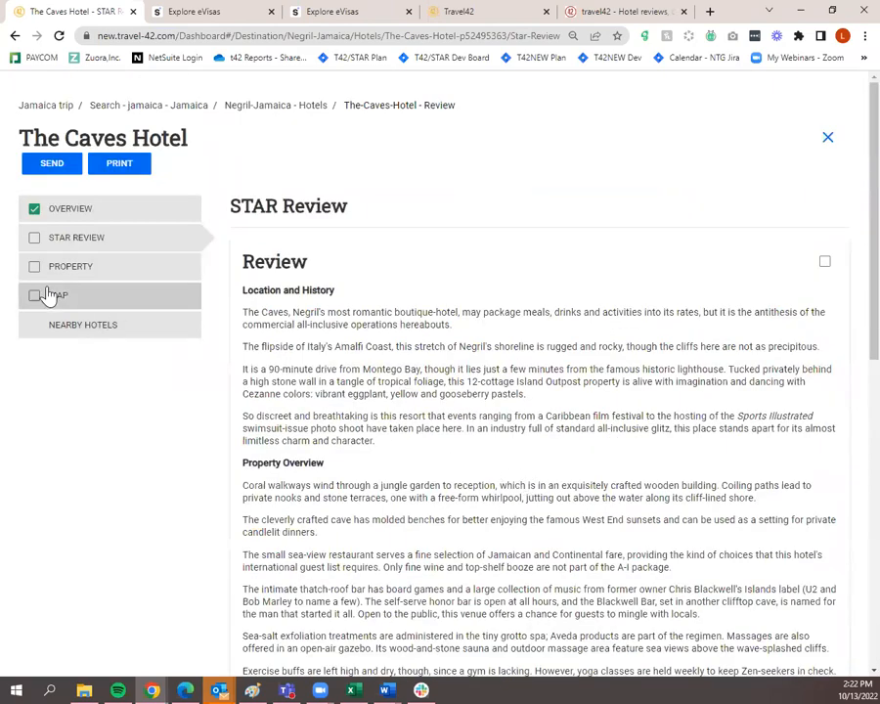
pyautogui.click(32, 240)
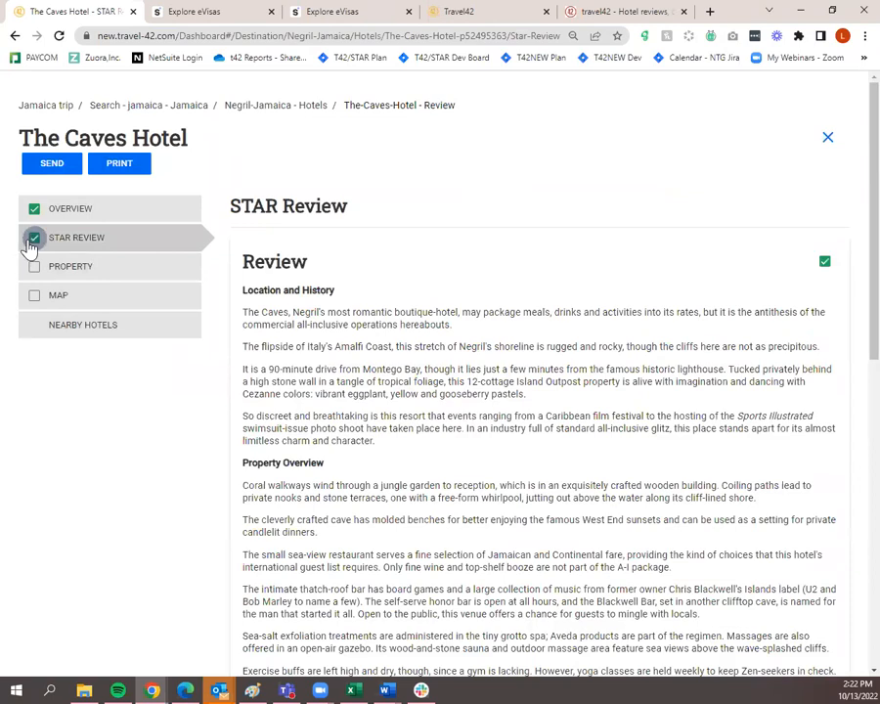
pyautogui.click(86, 272)
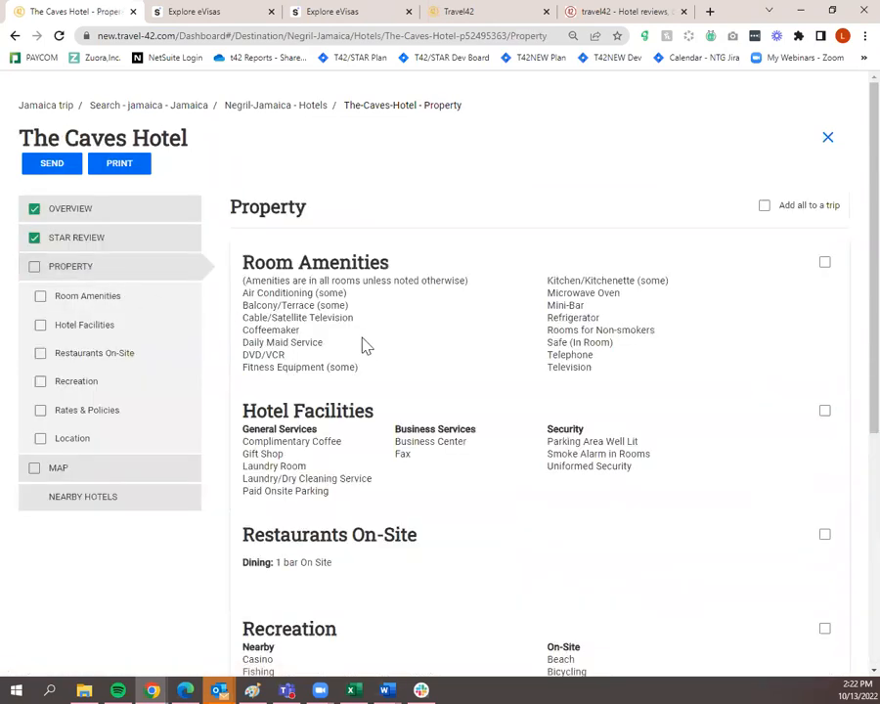
pyautogui.scroll(-3, 383, 344)
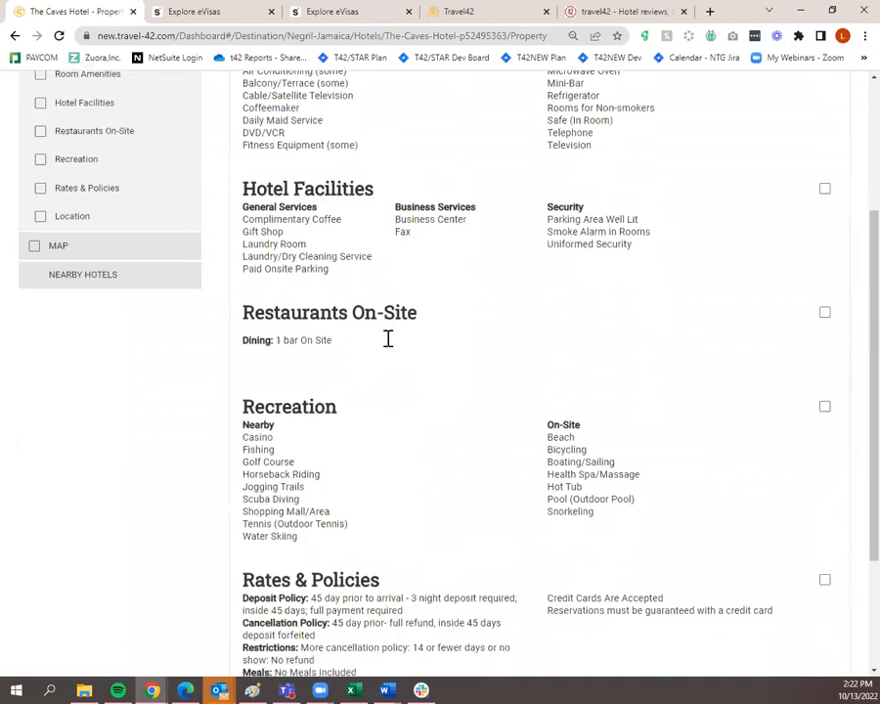
pyautogui.scroll(-3, 388, 339)
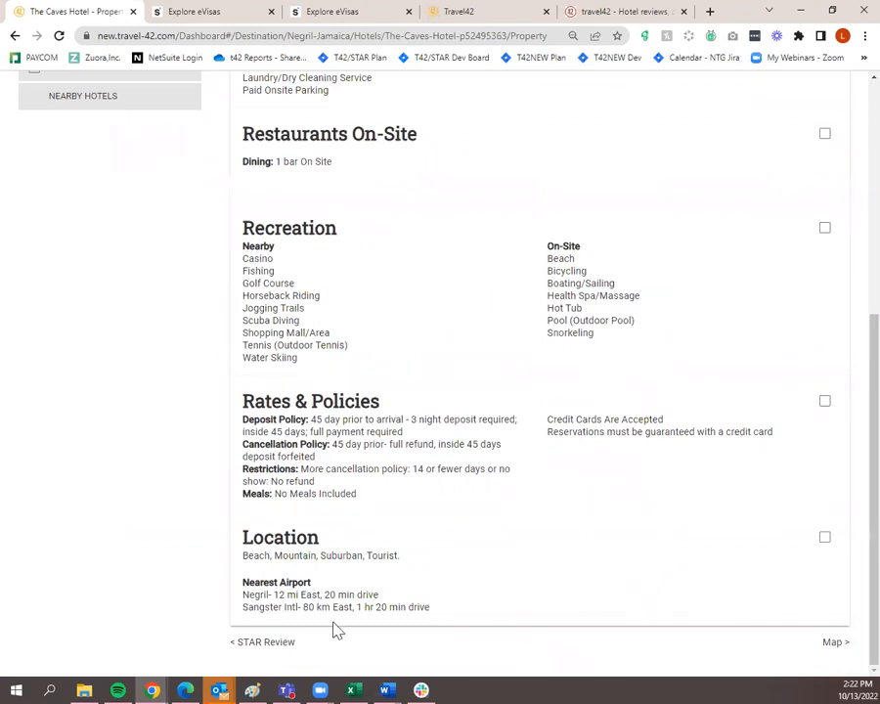
pyautogui.scroll(5, 587, 557)
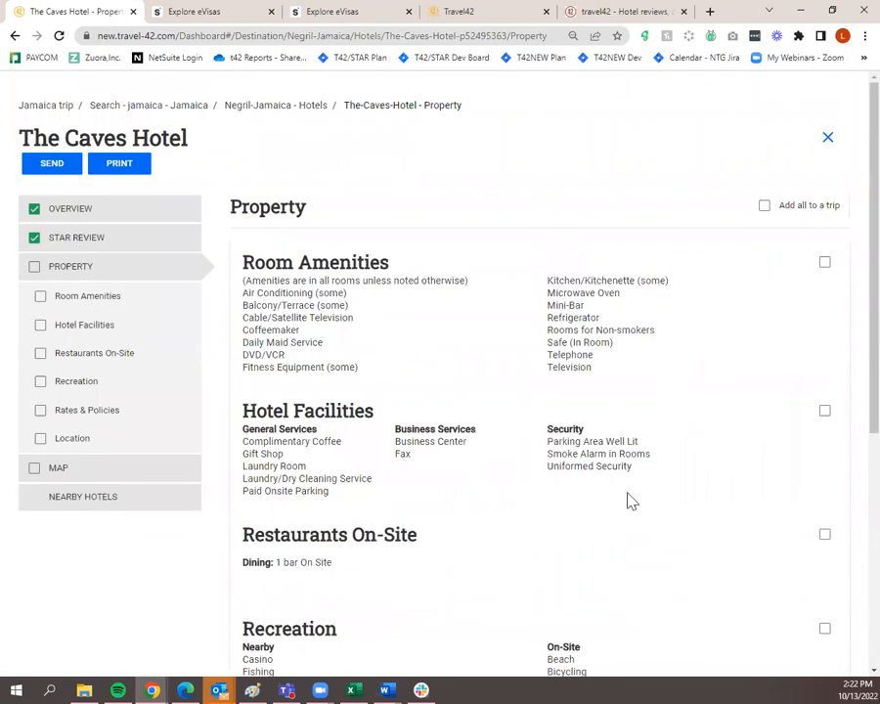
pyautogui.click(35, 266)
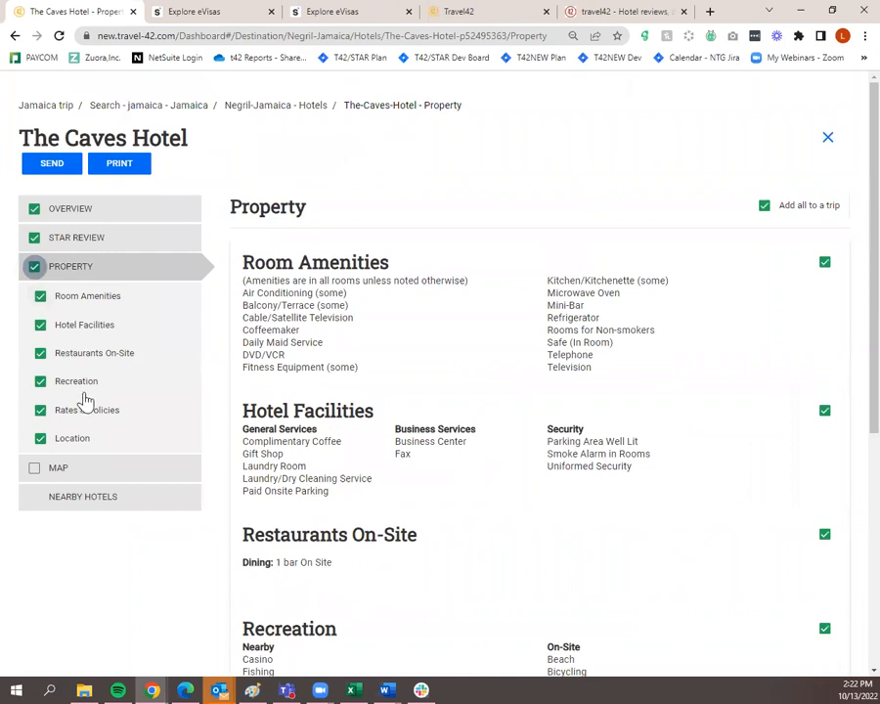
pyautogui.click(35, 468)
pyautogui.click(123, 209)
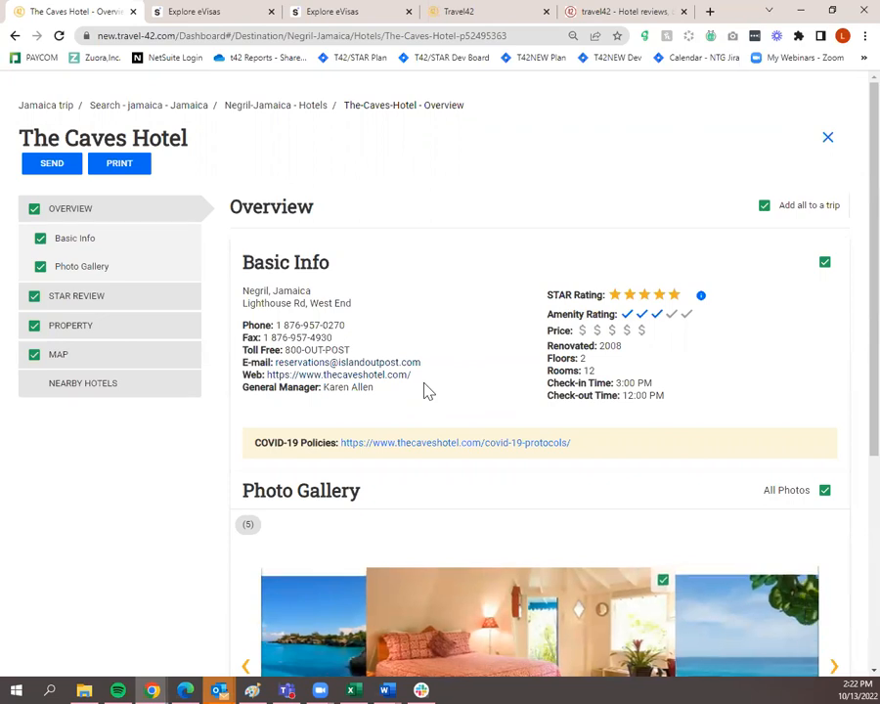
pyautogui.click(826, 264)
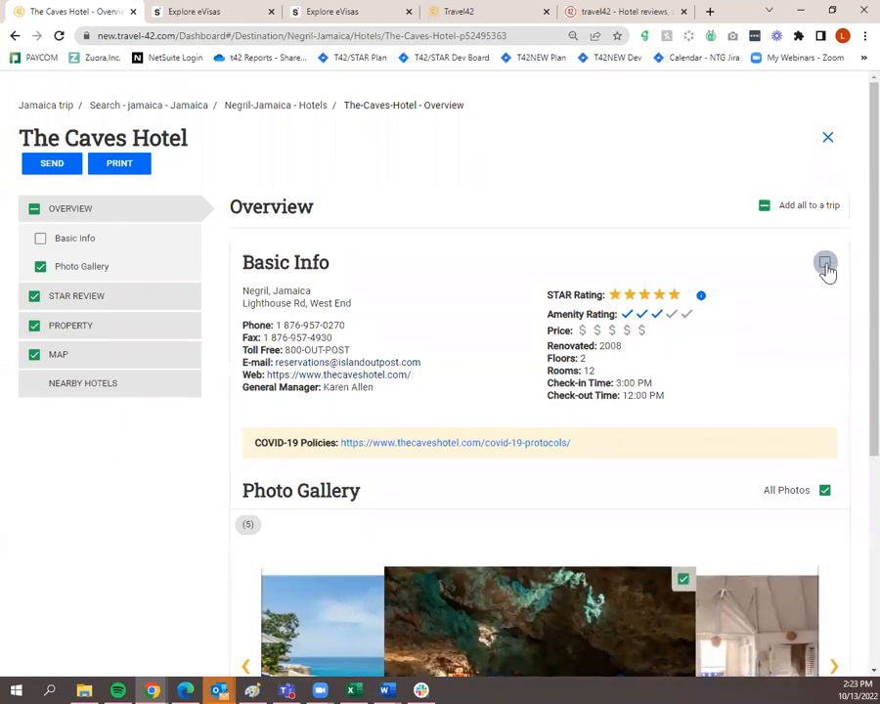
pyautogui.click(826, 264)
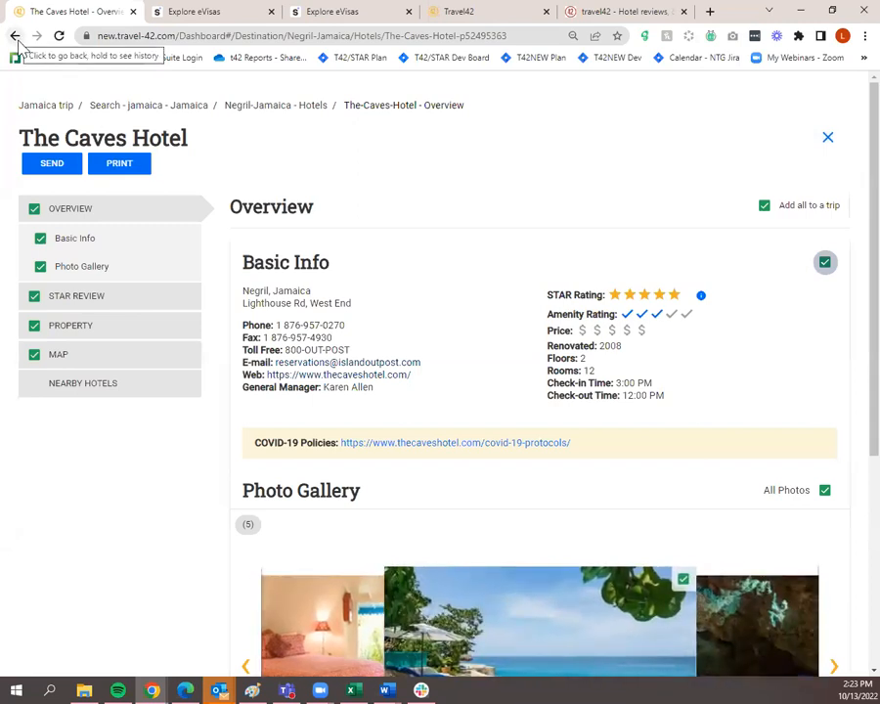
# Back in the Jamaica trip, check the collected Negril hotel and See & Do items, then open the trip's actions menu
pyautogui.click(37, 108)
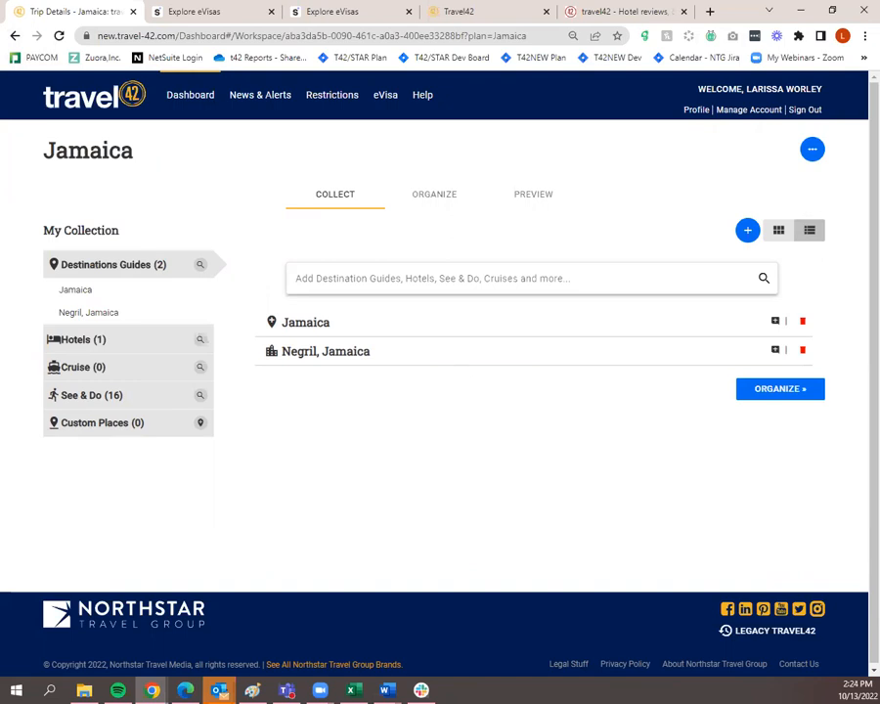
pyautogui.click(125, 341)
pyautogui.click(124, 324)
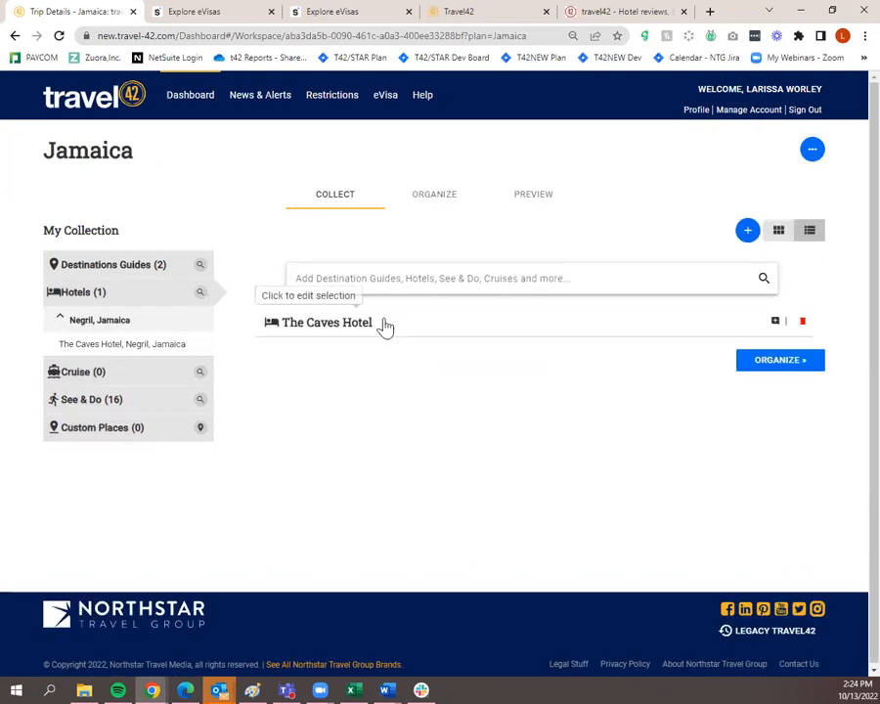
pyautogui.click(98, 400)
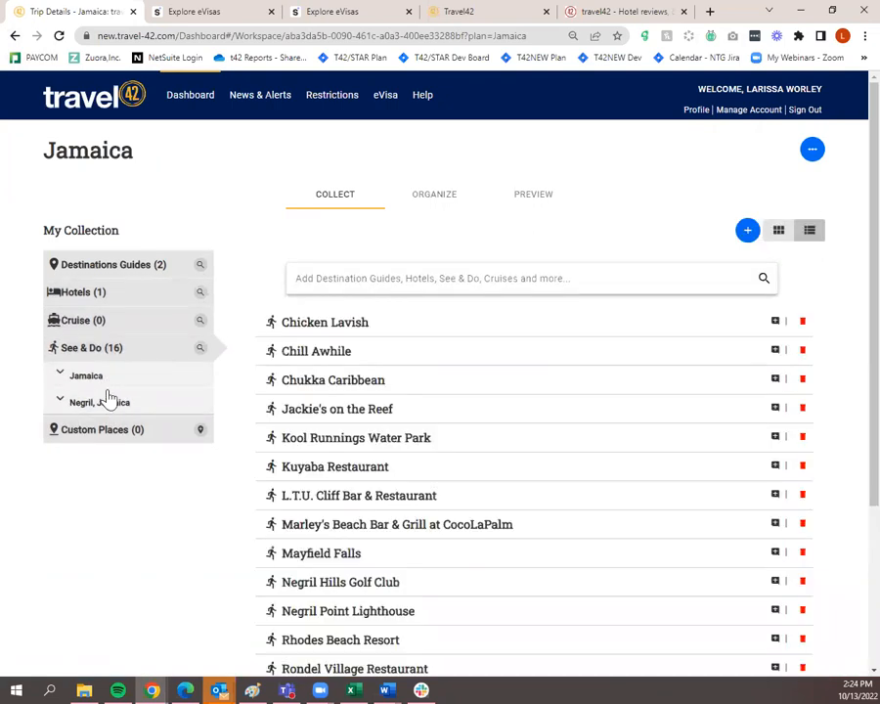
pyautogui.scroll(-3, 352, 366)
pyautogui.scroll(5, 362, 381)
pyautogui.click(814, 156)
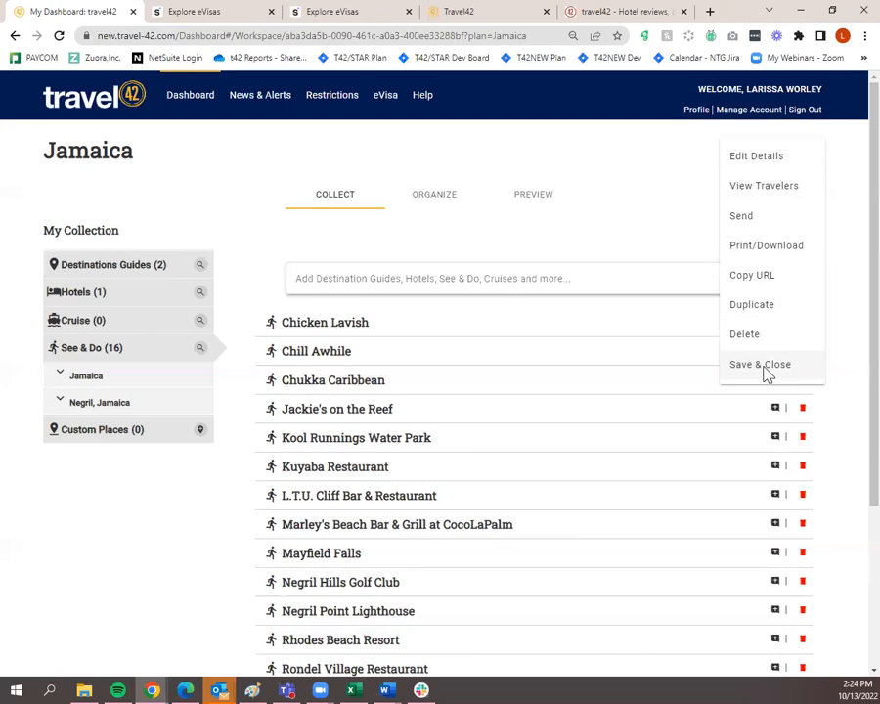
# Send the Jamaica trip to the traveler chosen from the recipient suggestions with subject 'Enjoy your trip!!'
pyautogui.click(748, 224)
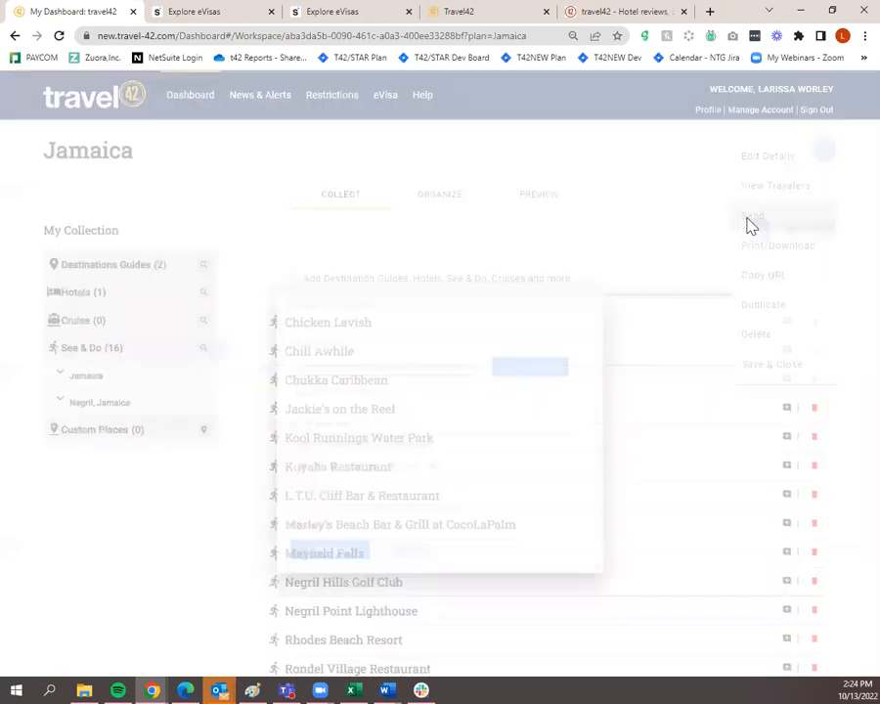
pyautogui.click(358, 300)
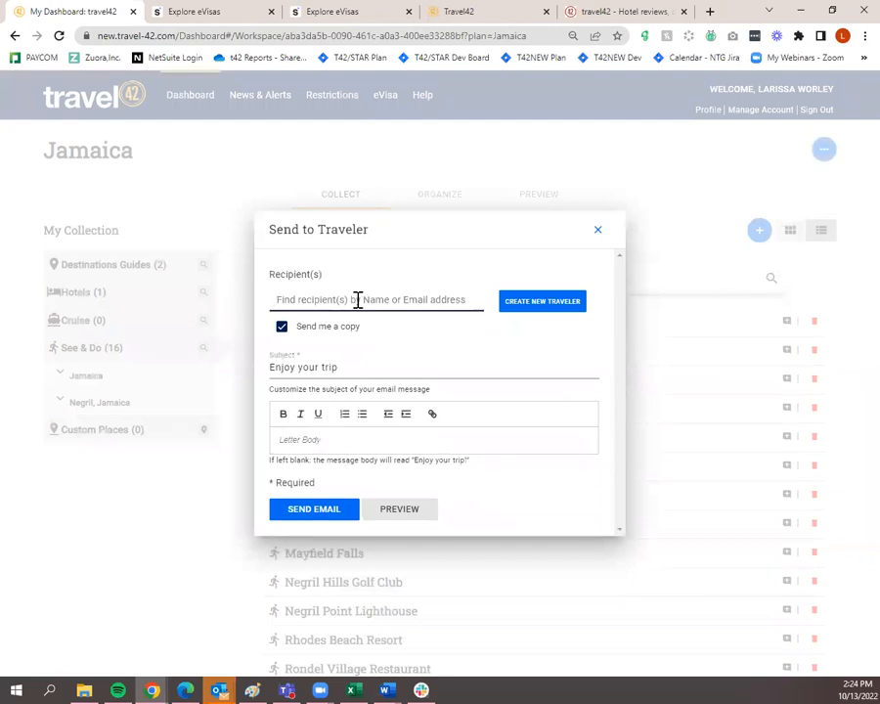
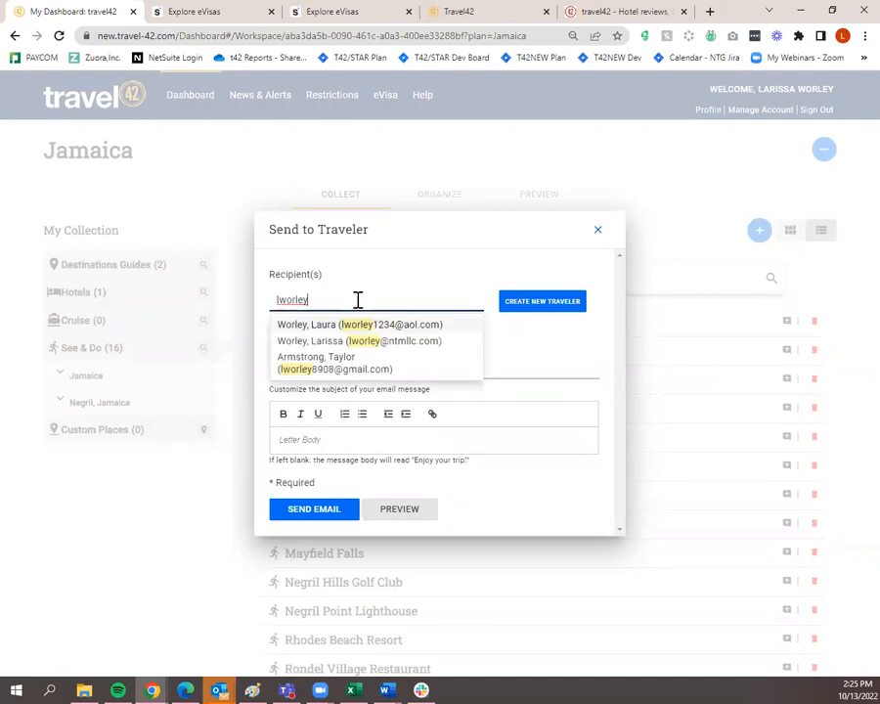
pyautogui.click(368, 340)
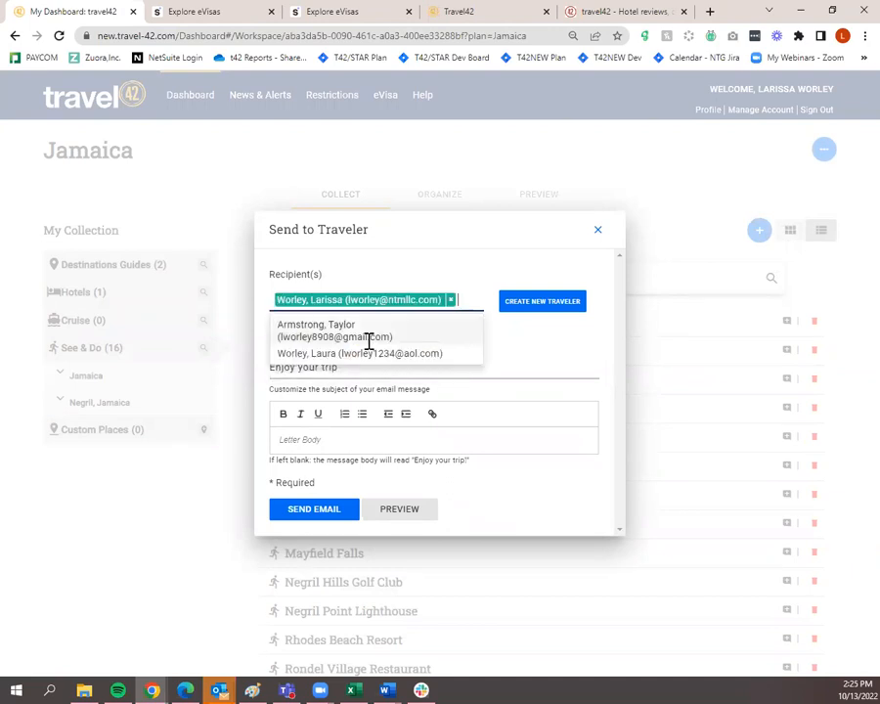
pyautogui.click(570, 323)
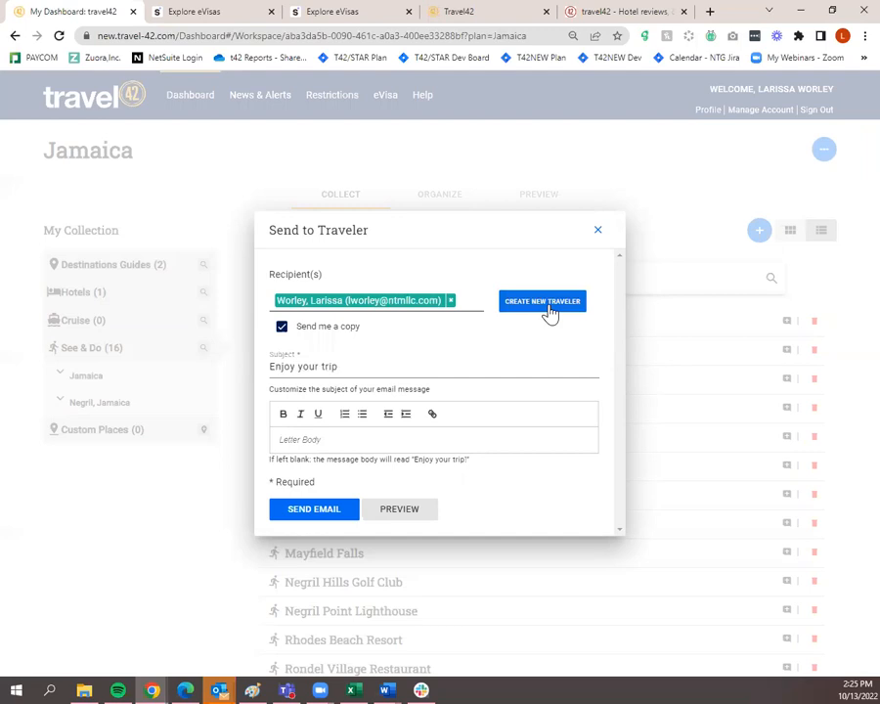
pyautogui.click(380, 368)
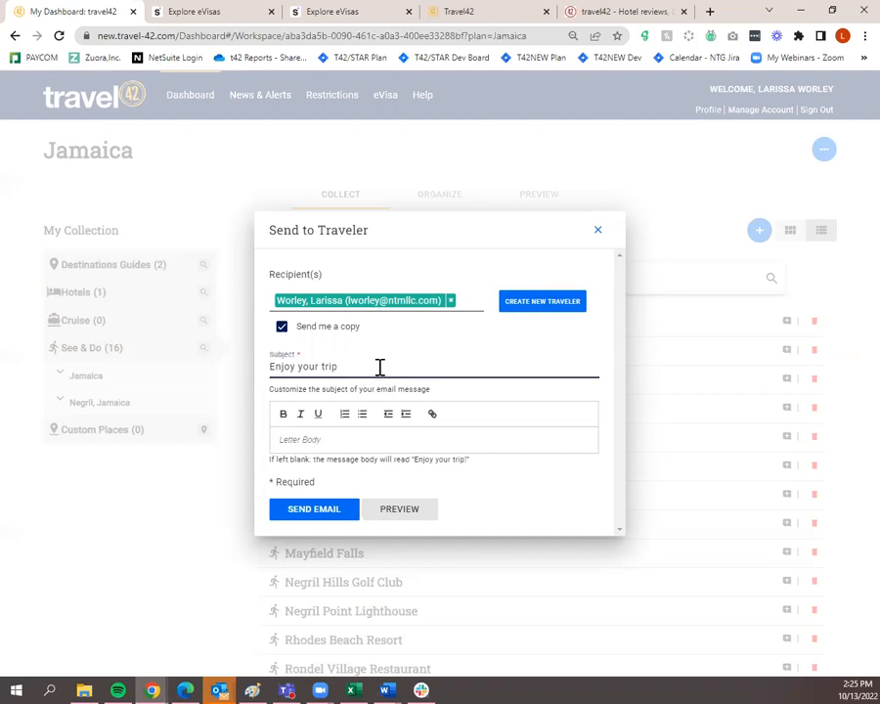
pyautogui.write('!!')
pyautogui.click(315, 510)
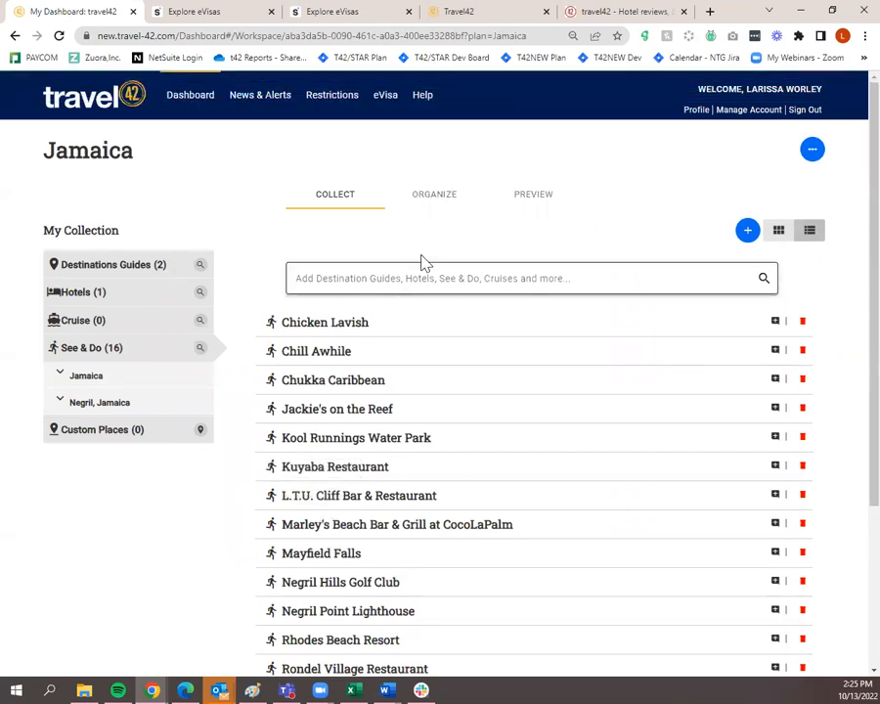
# Move The Caves Hotel to first place in the Jamaica trip order and preview the Cover Page
pyautogui.click(450, 206)
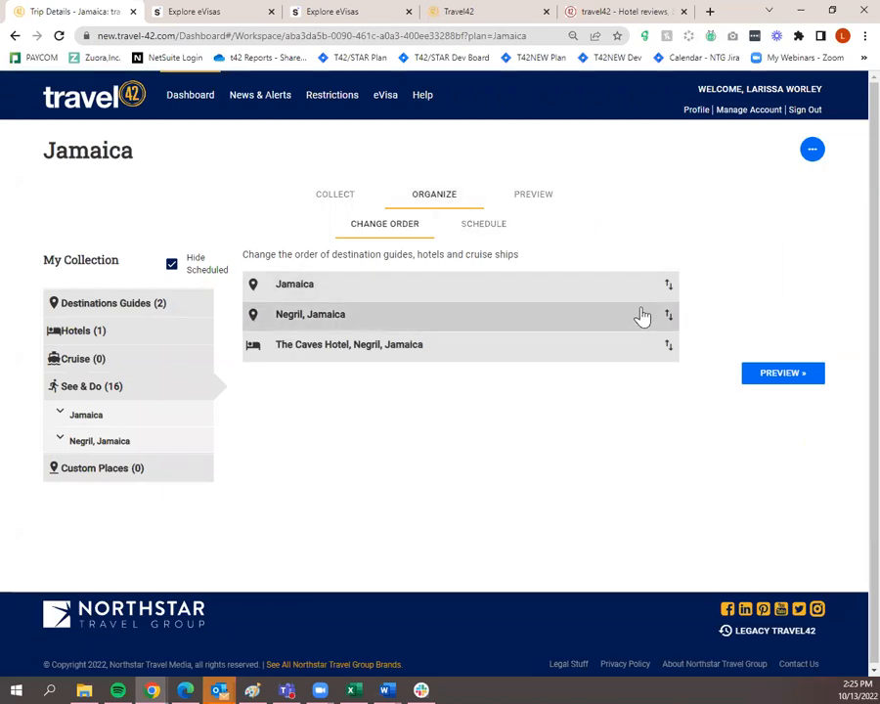
pyautogui.moveTo(627, 358); pyautogui.dragTo(633, 291)
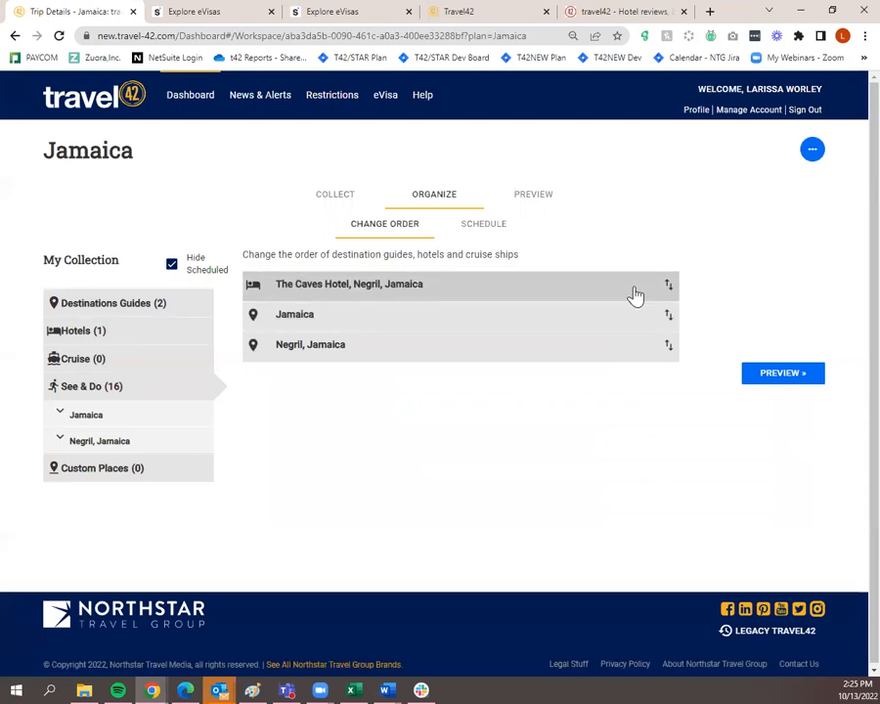
pyautogui.click(479, 231)
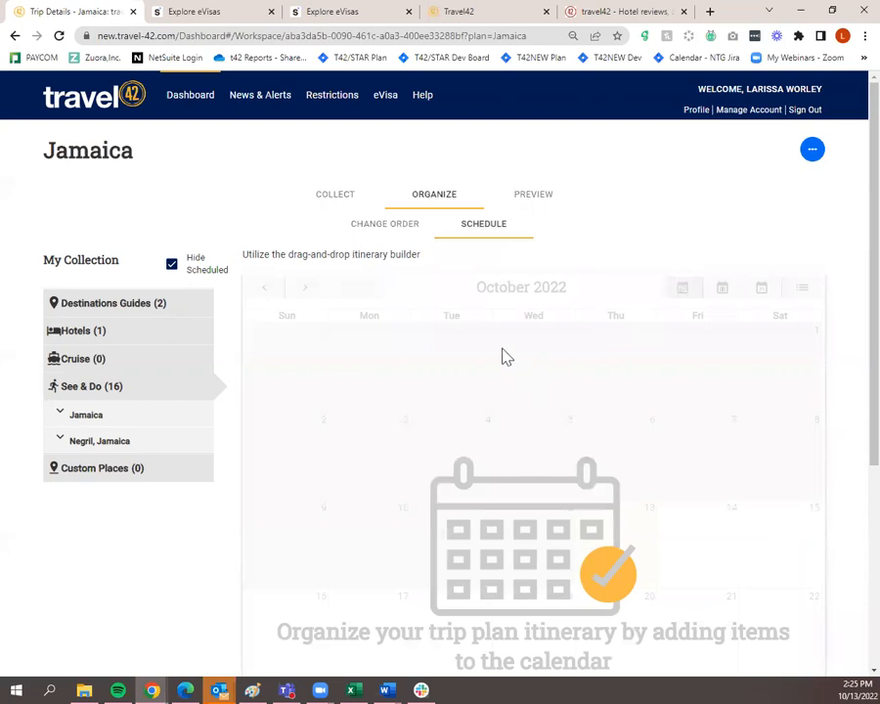
pyautogui.click(71, 332)
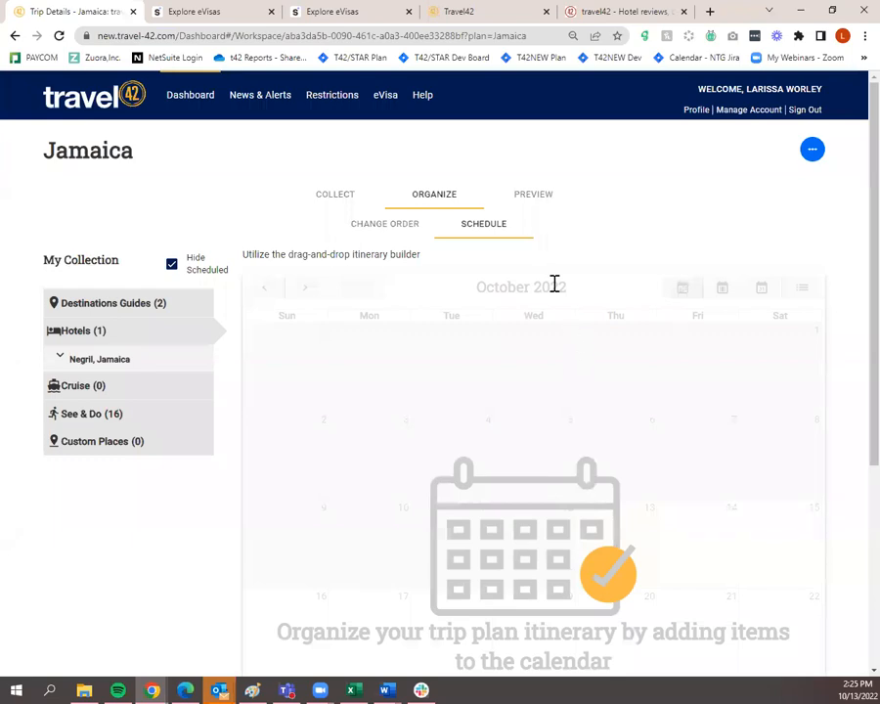
pyautogui.click(536, 195)
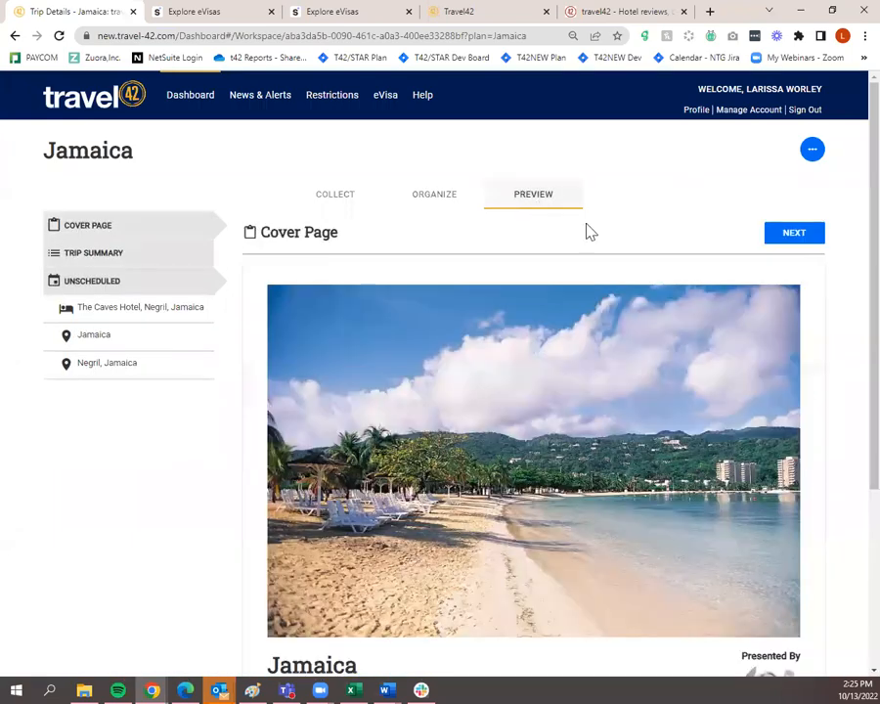
# Switch between the trip collection and the preview, scrolling over the Cover Page
pyautogui.scroll(-5, 708, 401)
pyautogui.scroll(3, 721, 425)
pyautogui.click(344, 200)
pyautogui.click(526, 193)
pyautogui.click(354, 204)
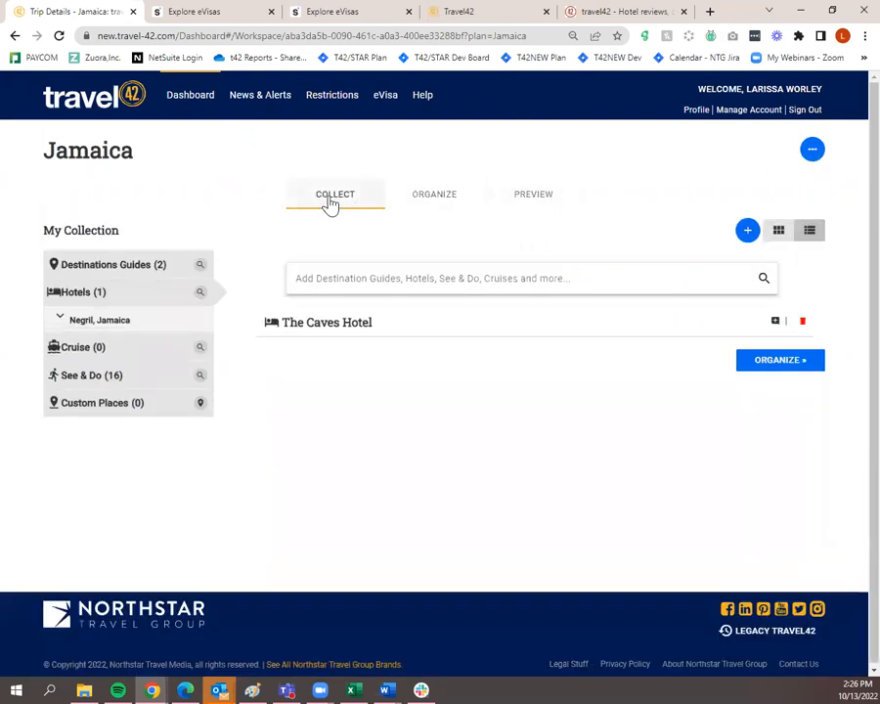
pyautogui.click(554, 202)
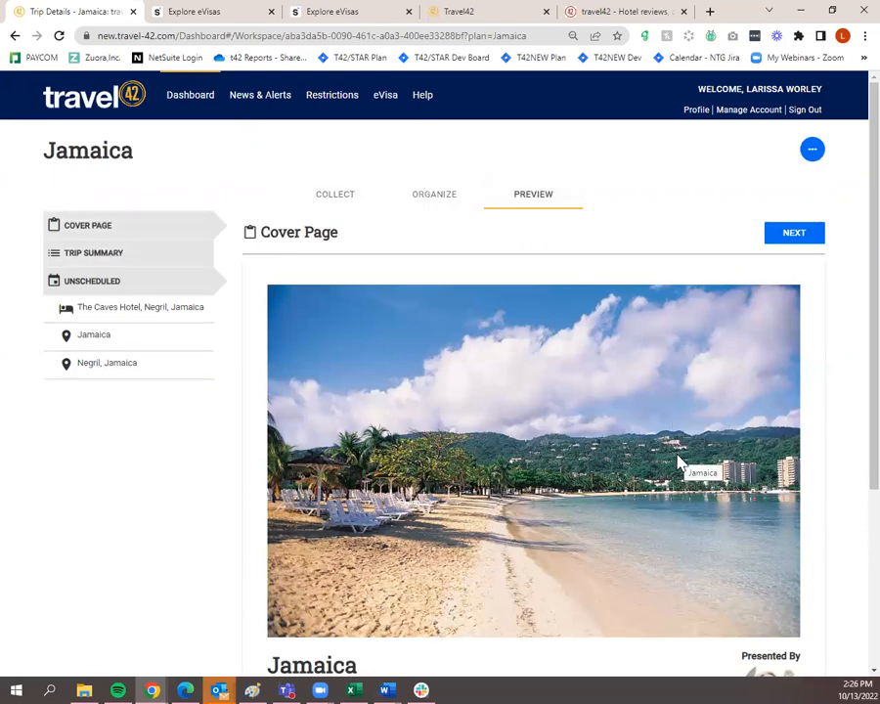
pyautogui.scroll(-3, 646, 522)
pyautogui.scroll(1, 643, 522)
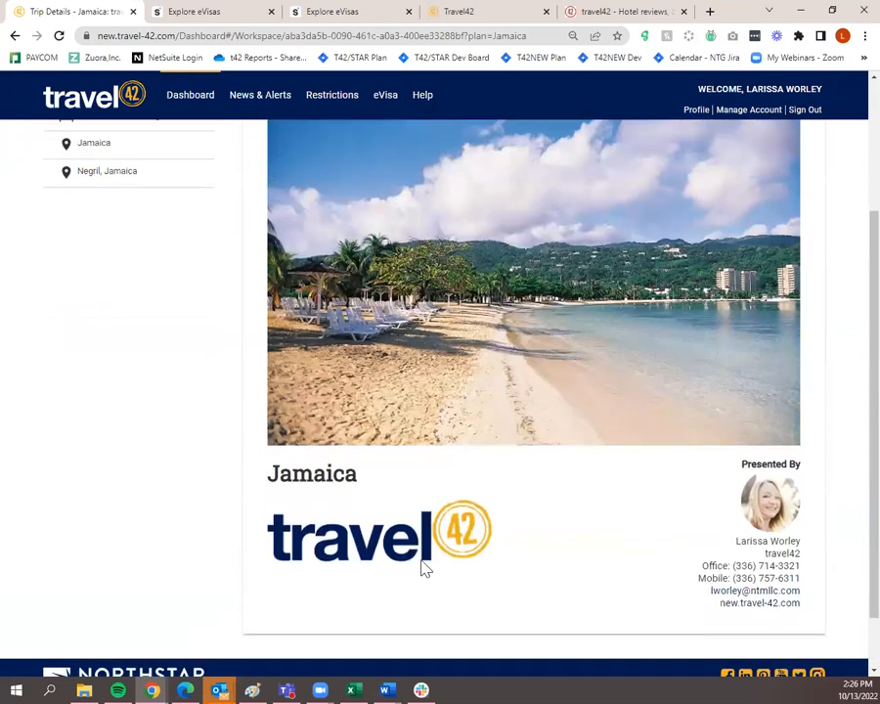
pyautogui.scroll(1, 423, 567)
pyautogui.scroll(3, 422, 568)
pyautogui.scroll(2, 613, 484)
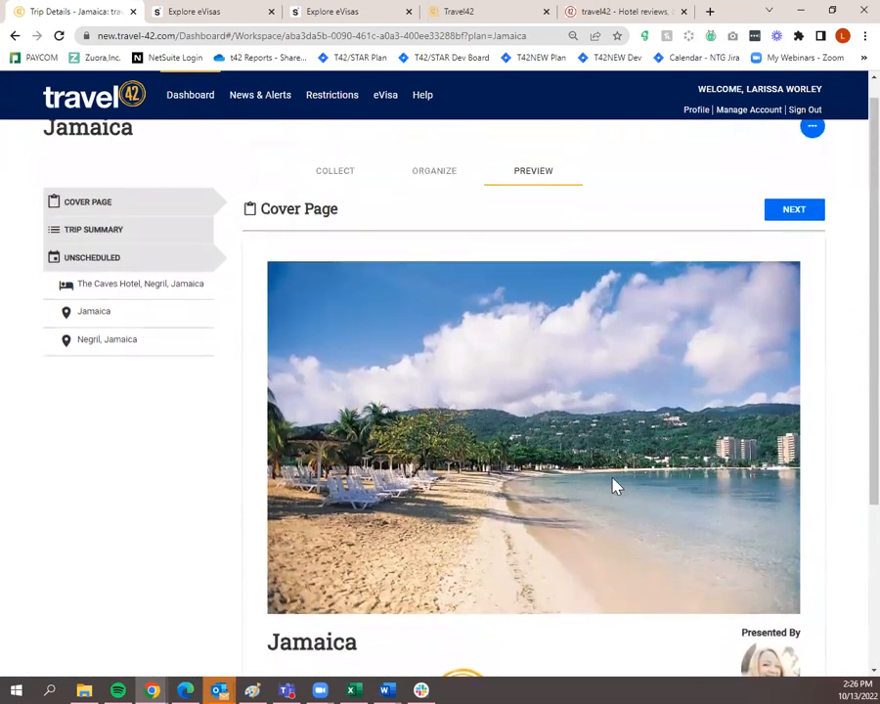
# Page from Trip Summary through The Caves Hotel and Jamaica to the Negril, Jamaica page
pyautogui.click(822, 233)
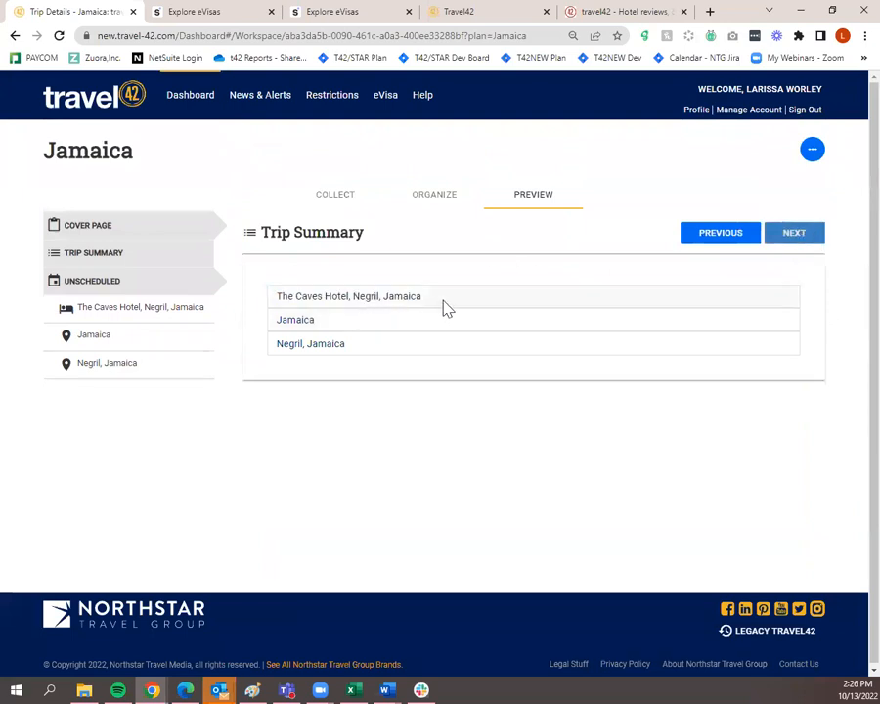
pyautogui.click(798, 239)
pyautogui.scroll(-10, 786, 415)
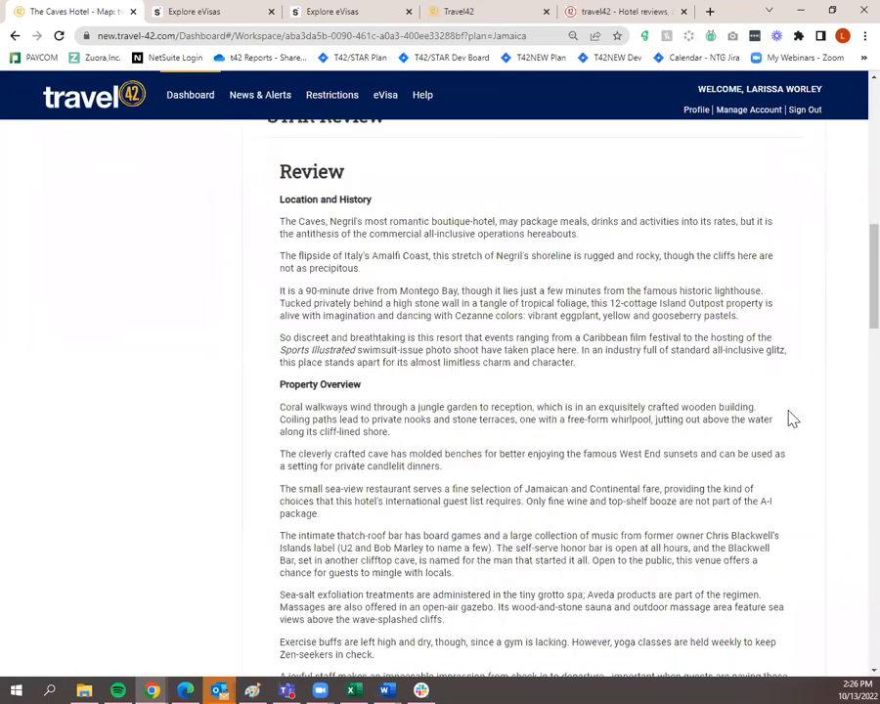
pyautogui.scroll(12, 790, 420)
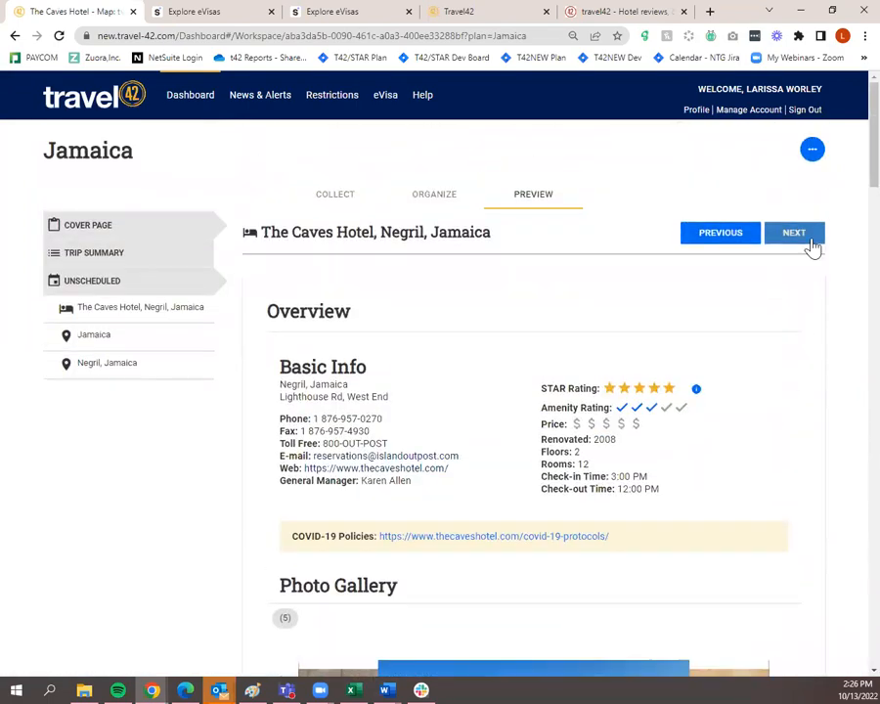
pyautogui.click(810, 245)
pyautogui.click(808, 245)
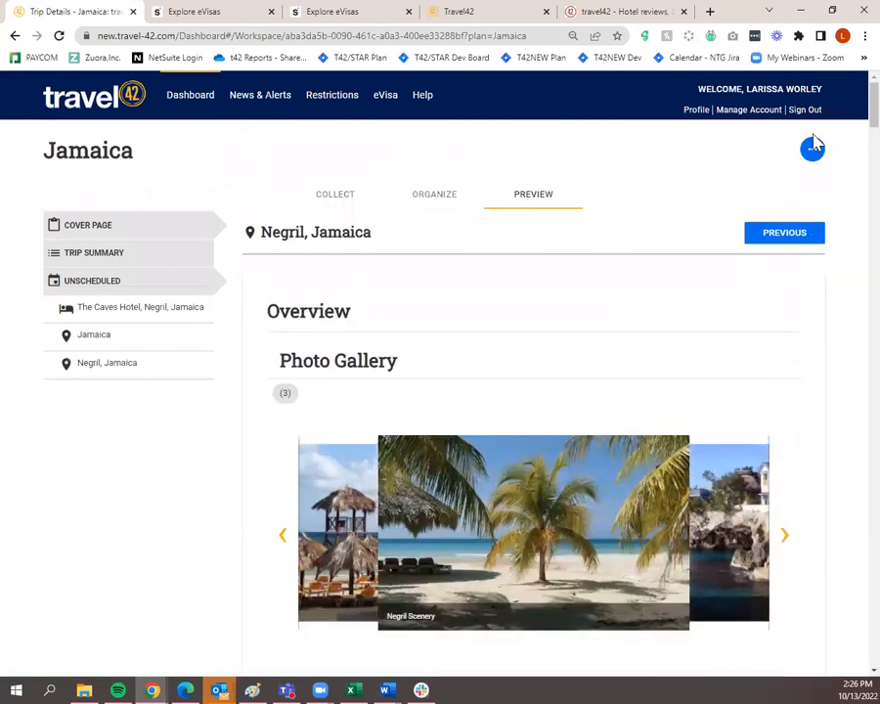
# Download the trip via Print/Download and open the resulting Jamaica-10_13_2022.pdf
pyautogui.click(813, 148)
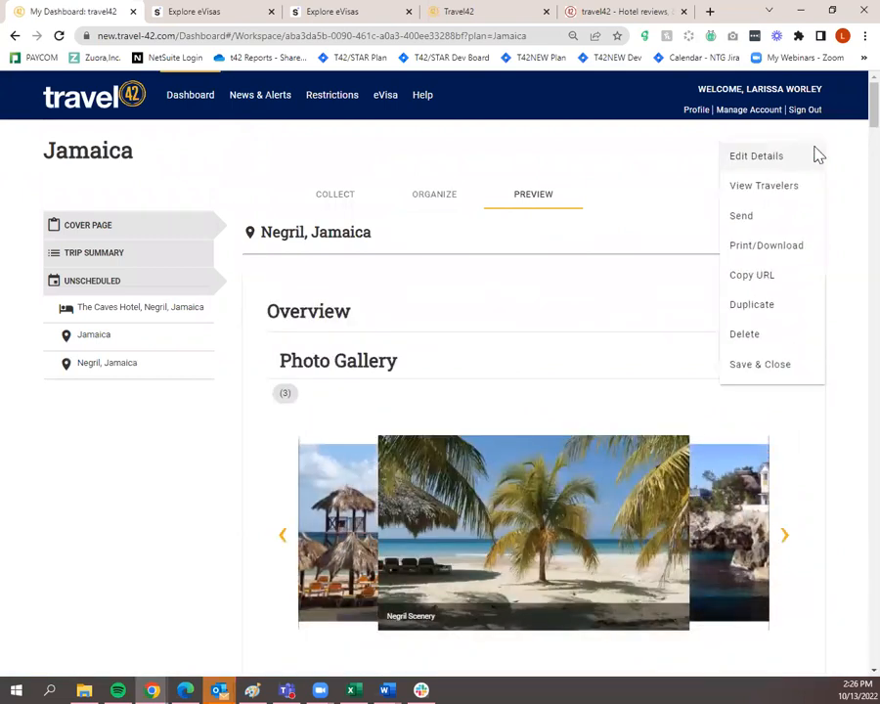
pyautogui.click(784, 252)
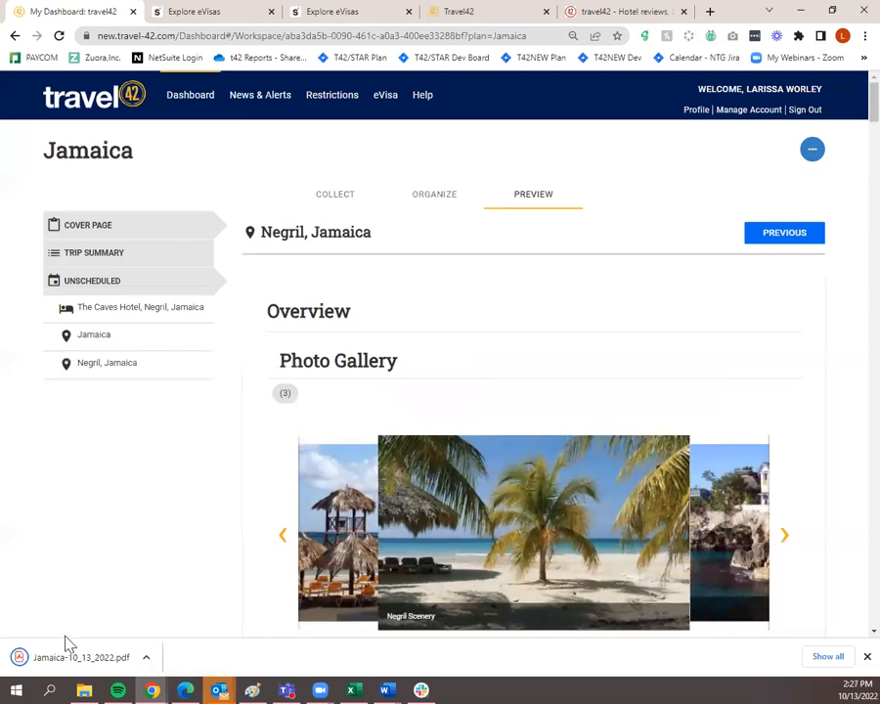
pyautogui.click(68, 667)
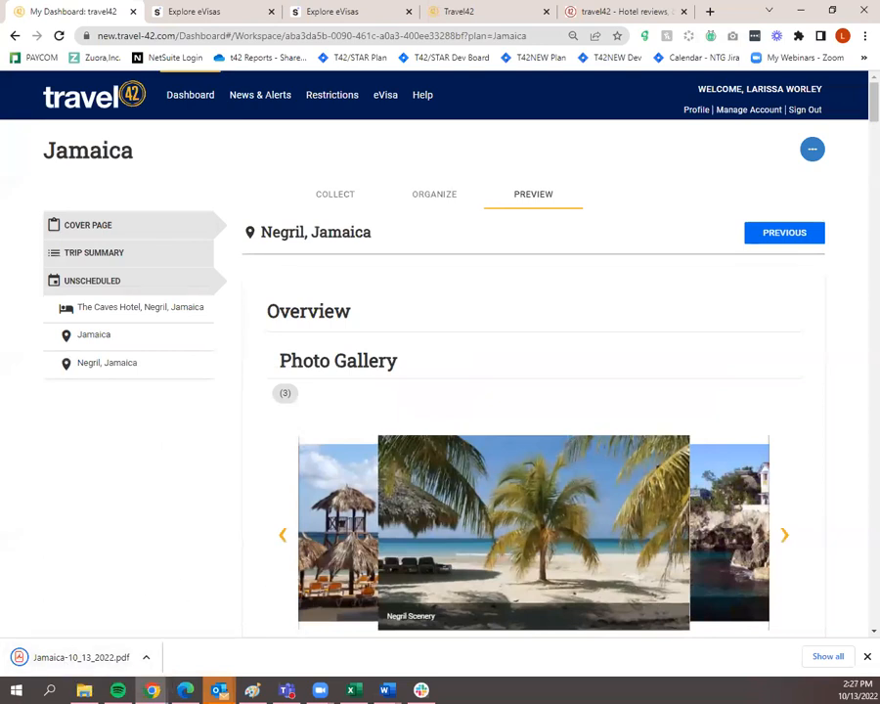
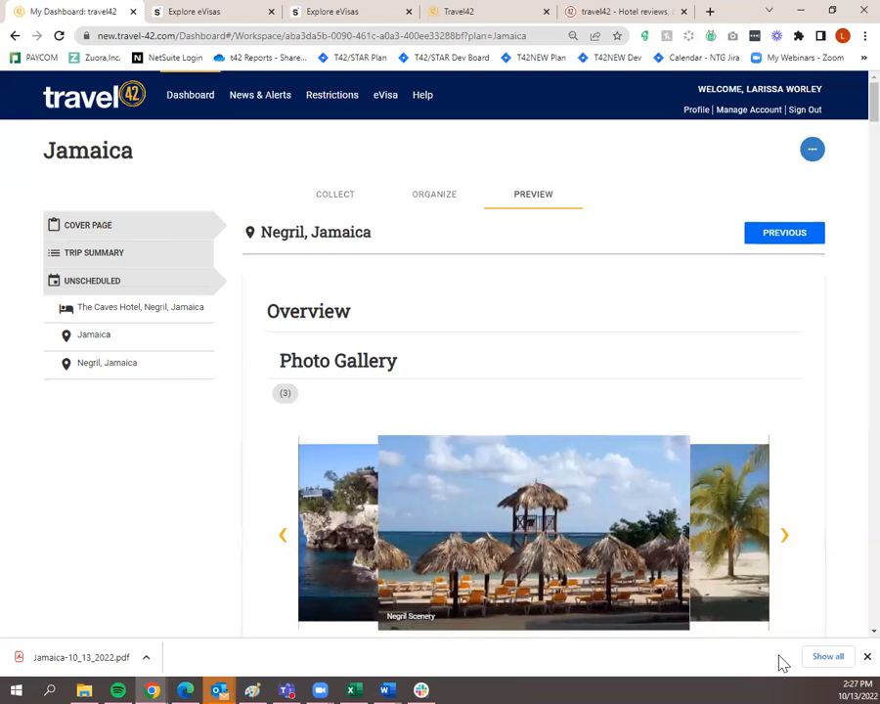
# Open Jamaica-10_13_2022.pdf and read through it to page 23 of 23
pyautogui.click(98, 664)
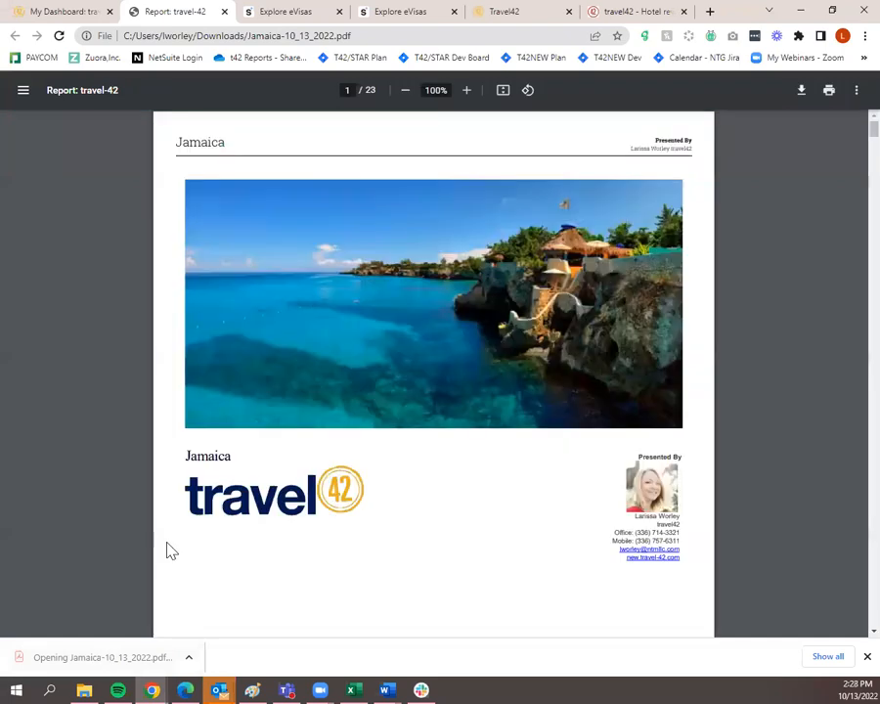
pyautogui.scroll(-3, 171, 551)
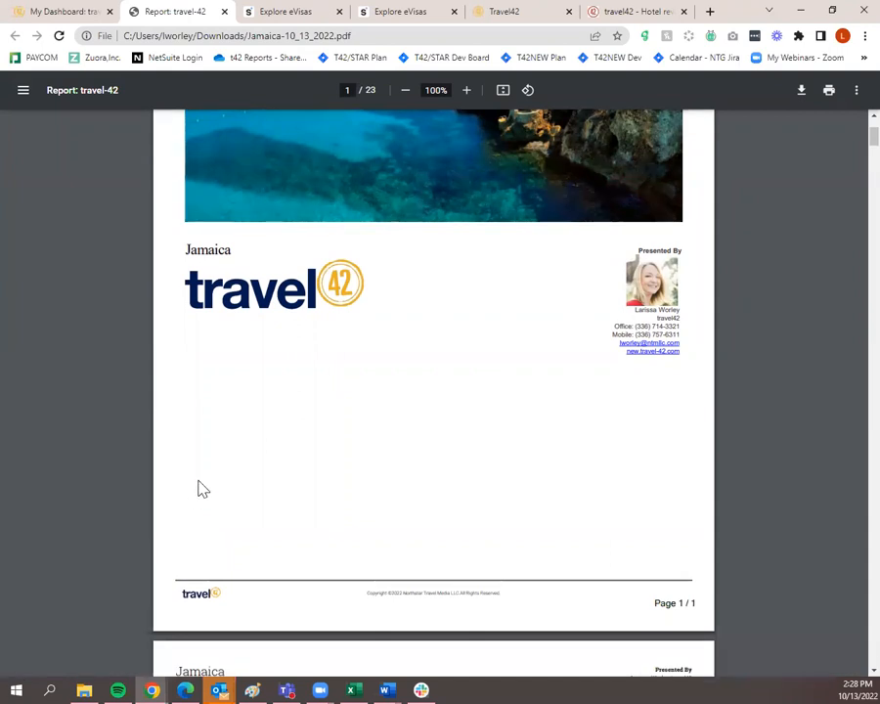
pyautogui.scroll(3, 201, 479)
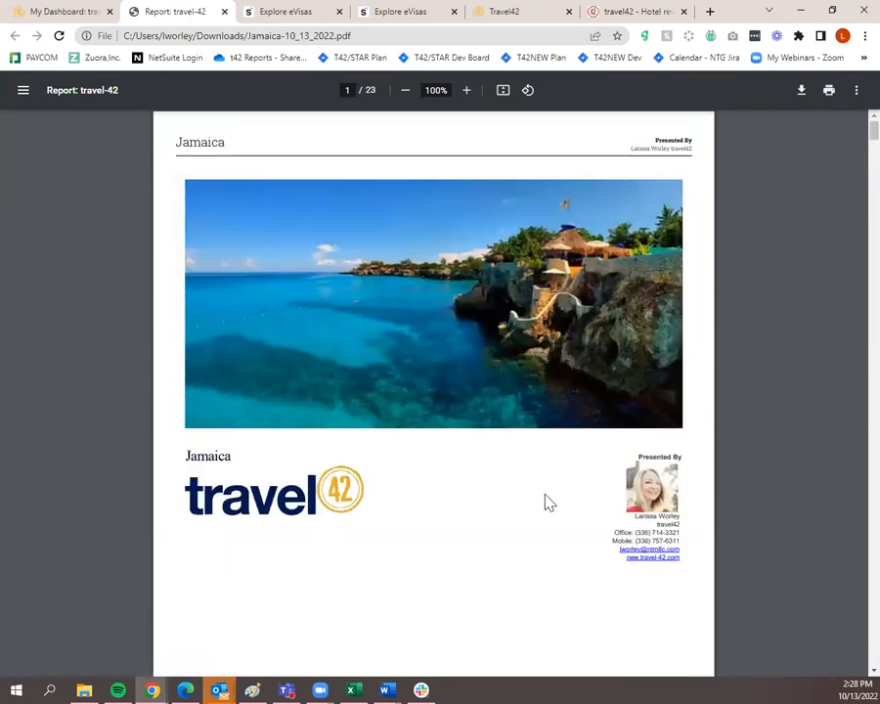
pyautogui.scroll(-6, 456, 436)
pyautogui.scroll(-5, 462, 453)
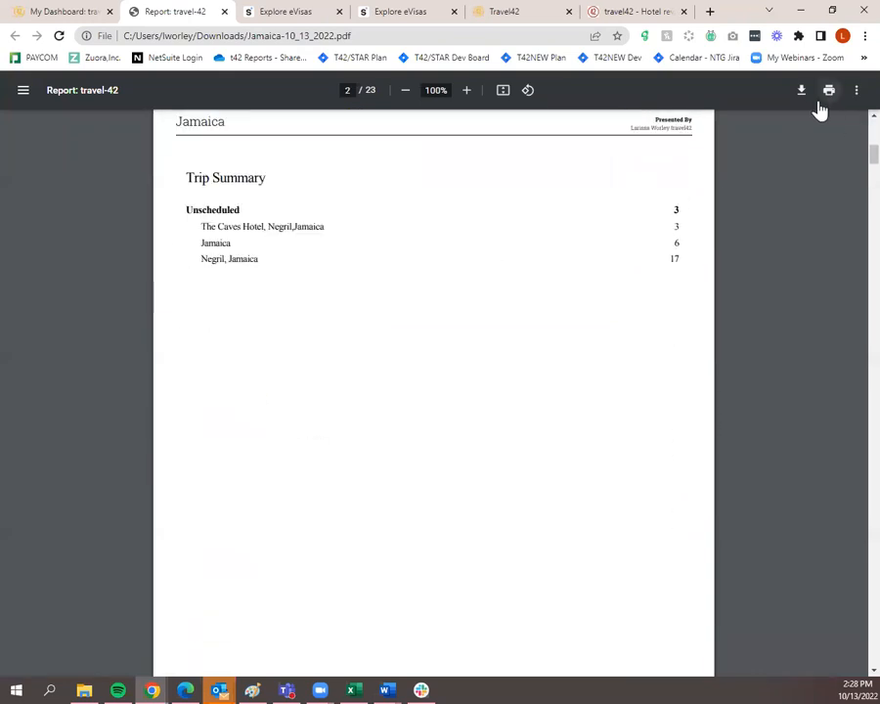
pyautogui.scroll(-10, 485, 487)
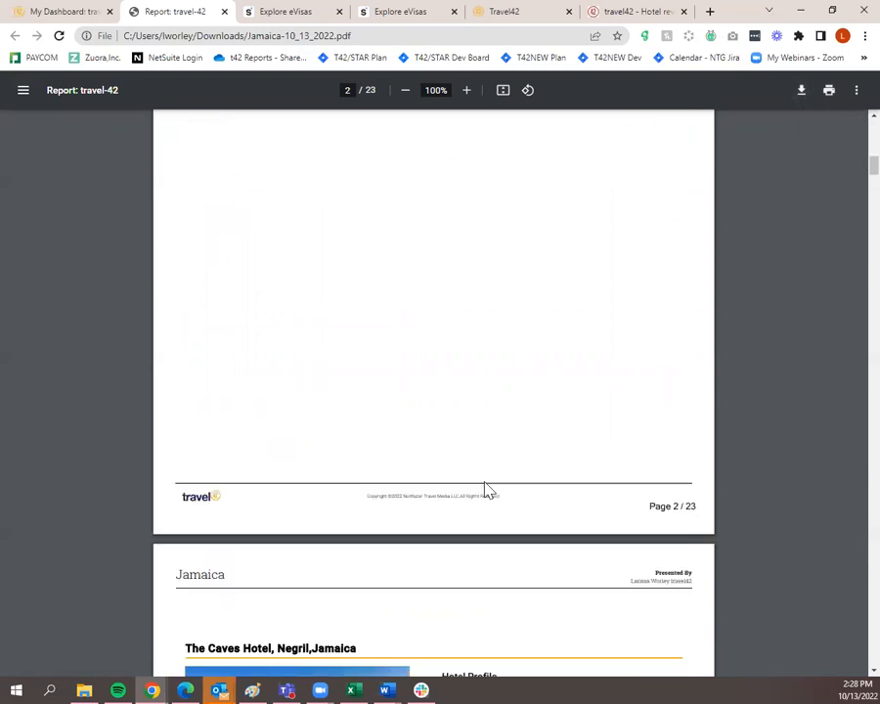
pyautogui.scroll(-20, 485, 489)
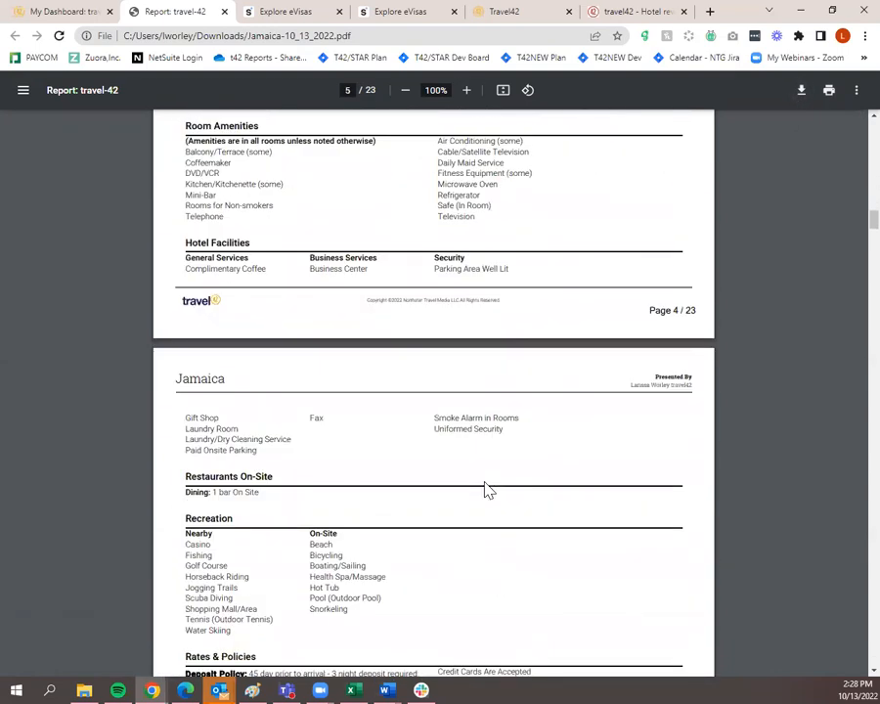
pyautogui.scroll(-20, 485, 489)
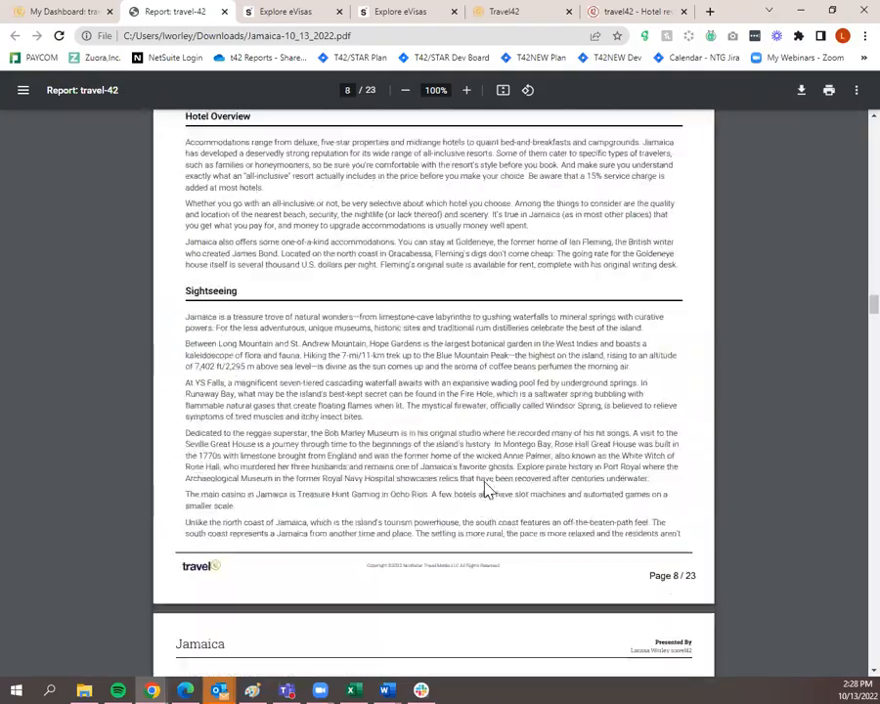
pyautogui.scroll(-20, 486, 489)
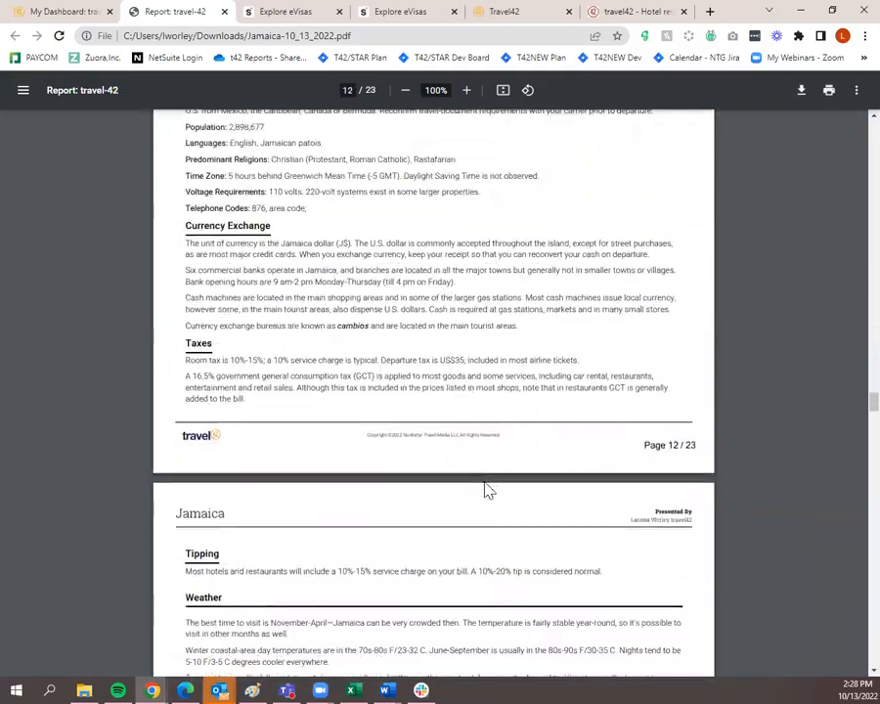
pyautogui.scroll(-20, 499, 478)
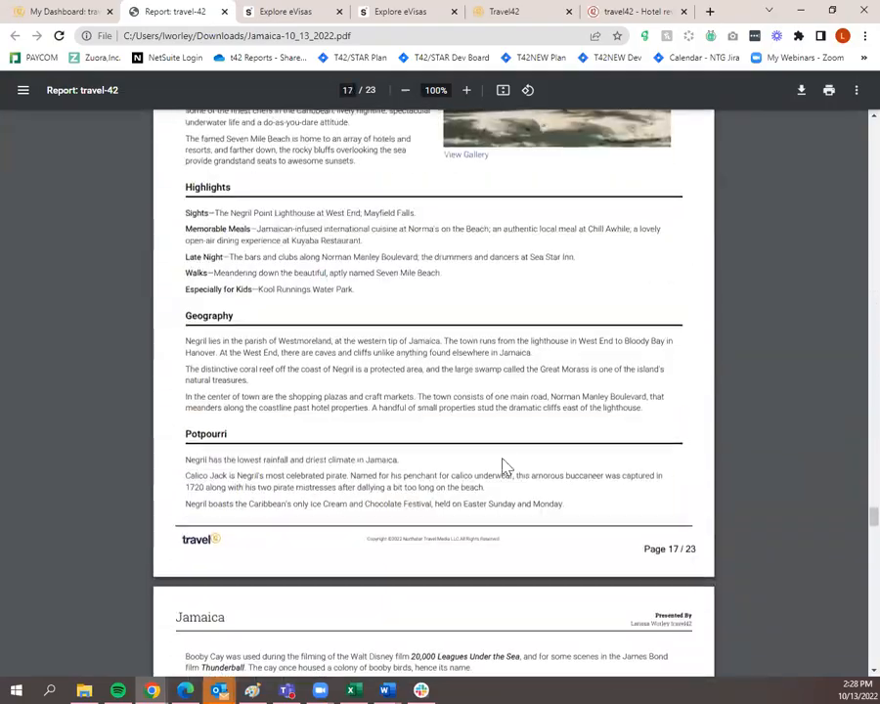
pyautogui.scroll(-20, 504, 468)
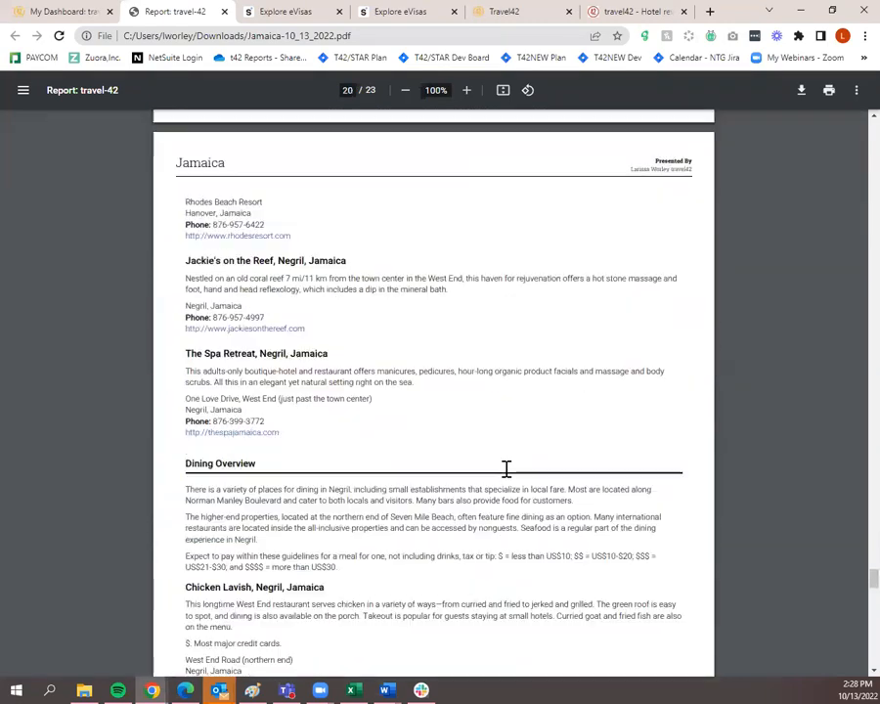
pyautogui.scroll(-5, 506, 475)
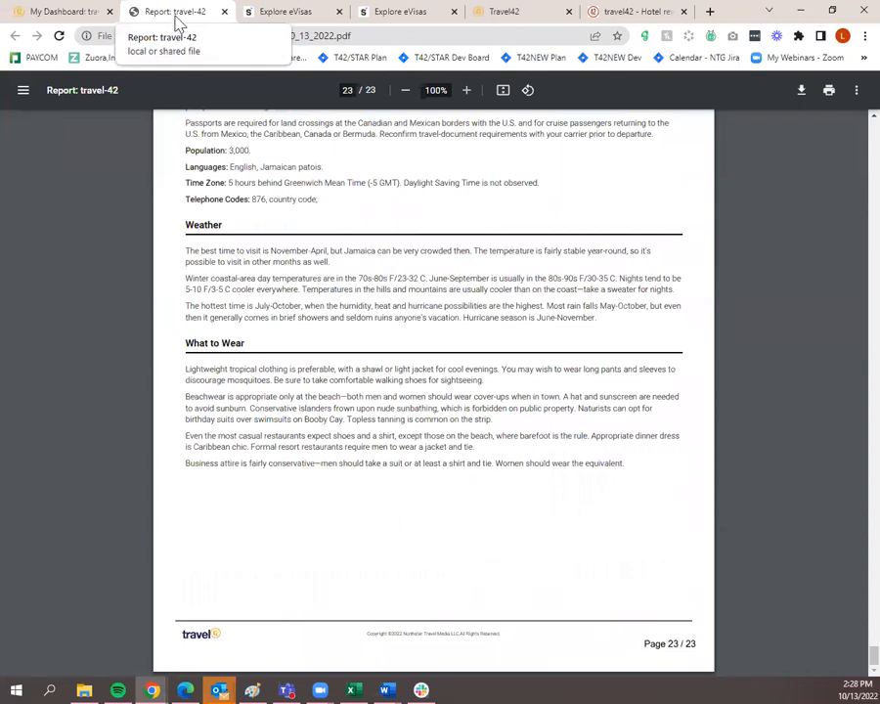
# Save & Close the Jamaica trip plan and review the Dashboard's Trip Plans table
pyautogui.click(62, 17)
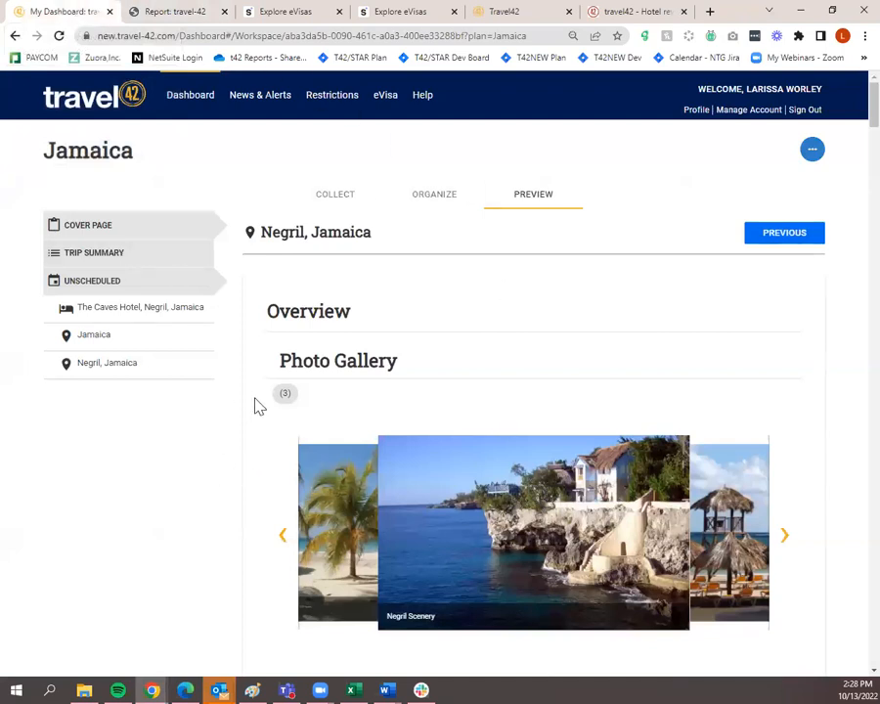
pyautogui.click(813, 152)
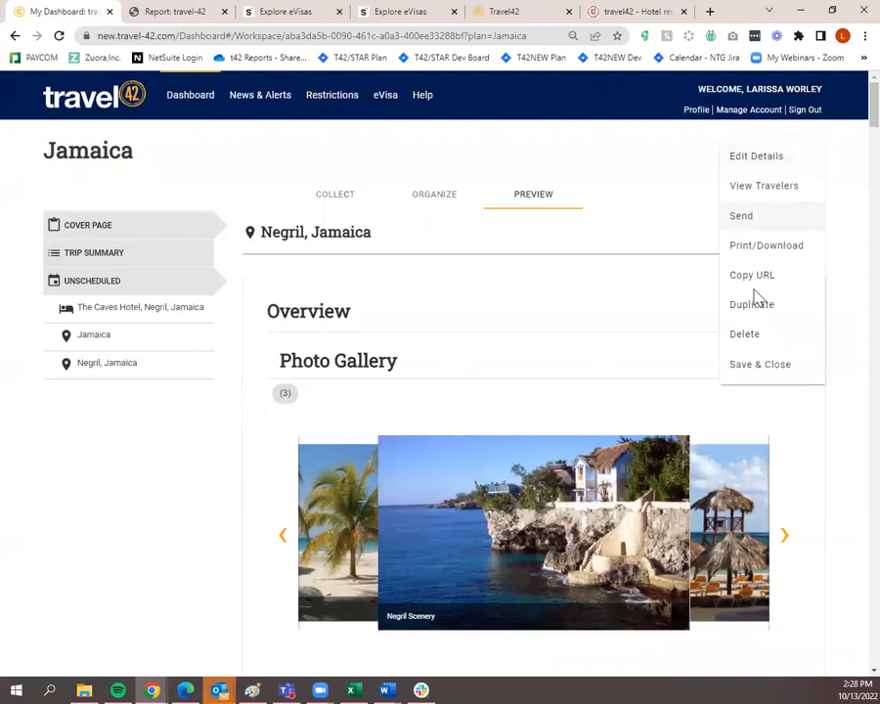
pyautogui.click(754, 366)
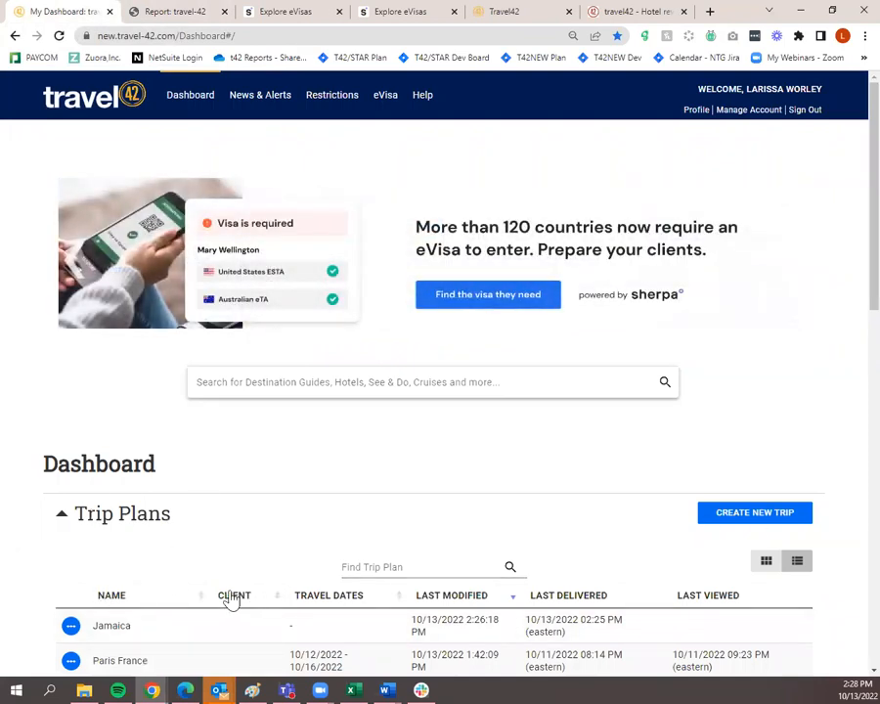
pyautogui.scroll(-1, 249, 554)
pyautogui.scroll(-2, 249, 553)
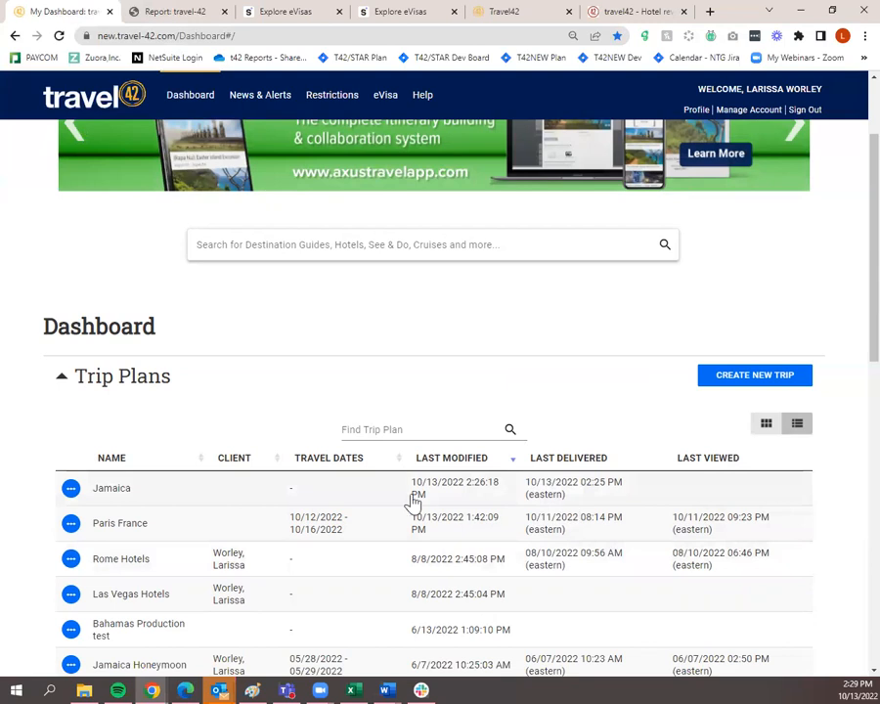
pyautogui.scroll(2, 418, 520)
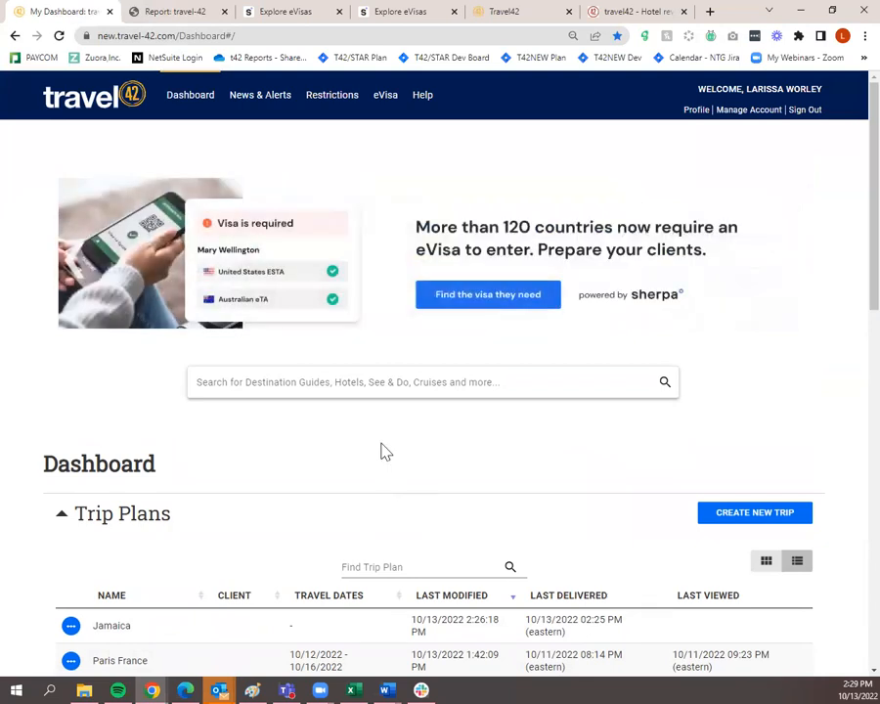
# Search for 'rome' to list Rome, Italy and Rome, Georgia guides plus 224 See & Do entries
pyautogui.click(402, 383)
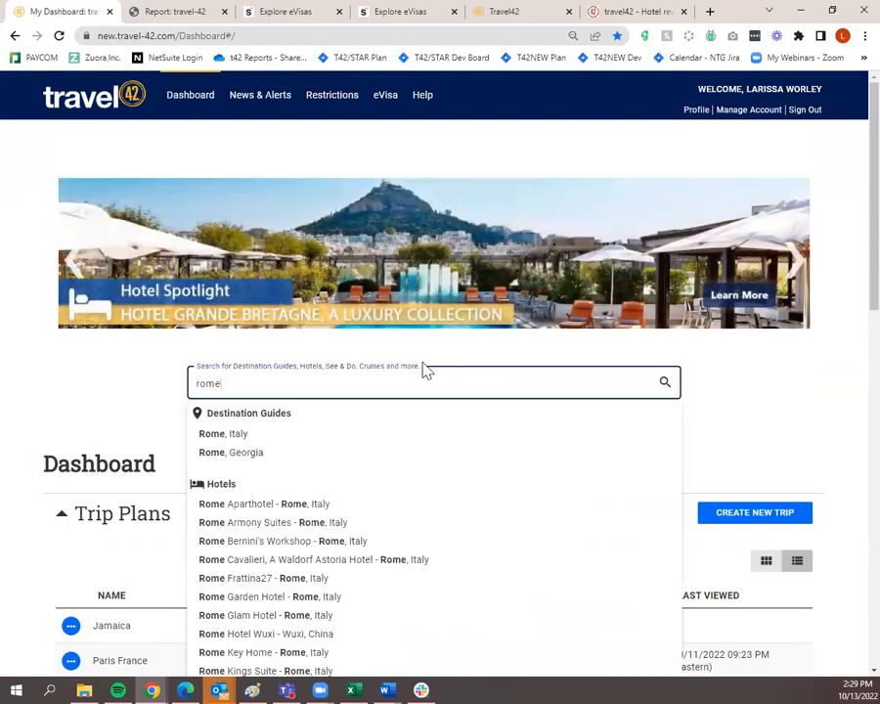
pyautogui.press('Return')
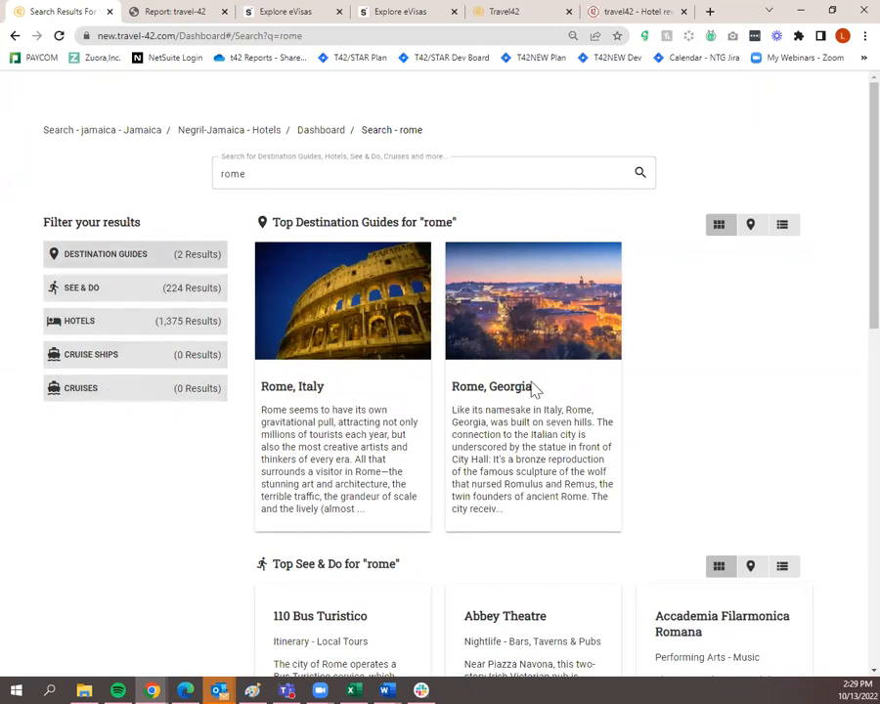
pyautogui.scroll(-3, 508, 526)
pyautogui.scroll(3, 366, 505)
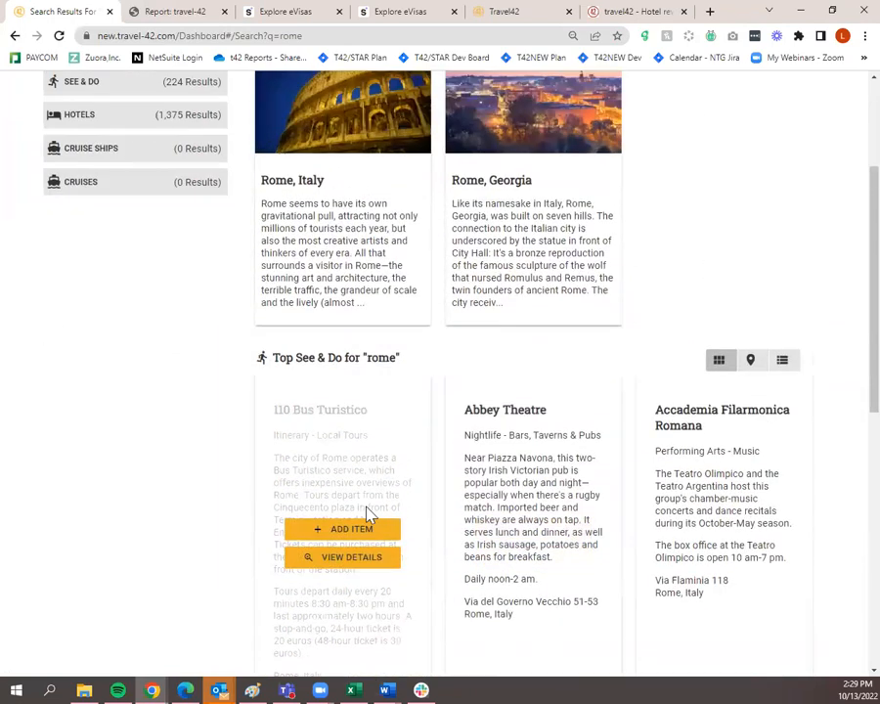
pyautogui.moveTo(543, 395)
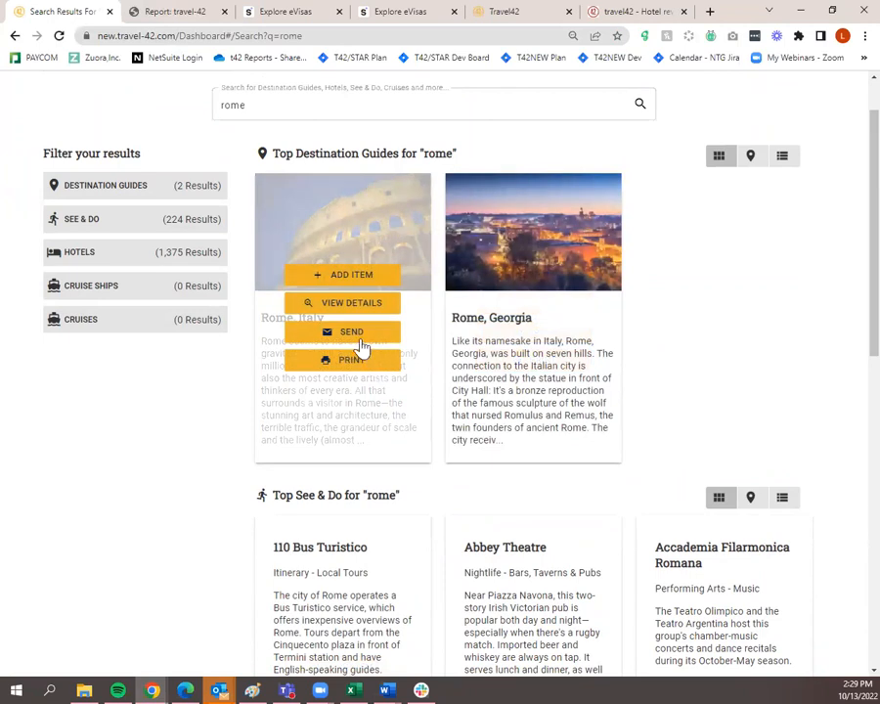
# Quick-send the Rome, Italy destination guide by e-mail to the agent's own contact
pyautogui.click(361, 333)
pyautogui.click(346, 306)
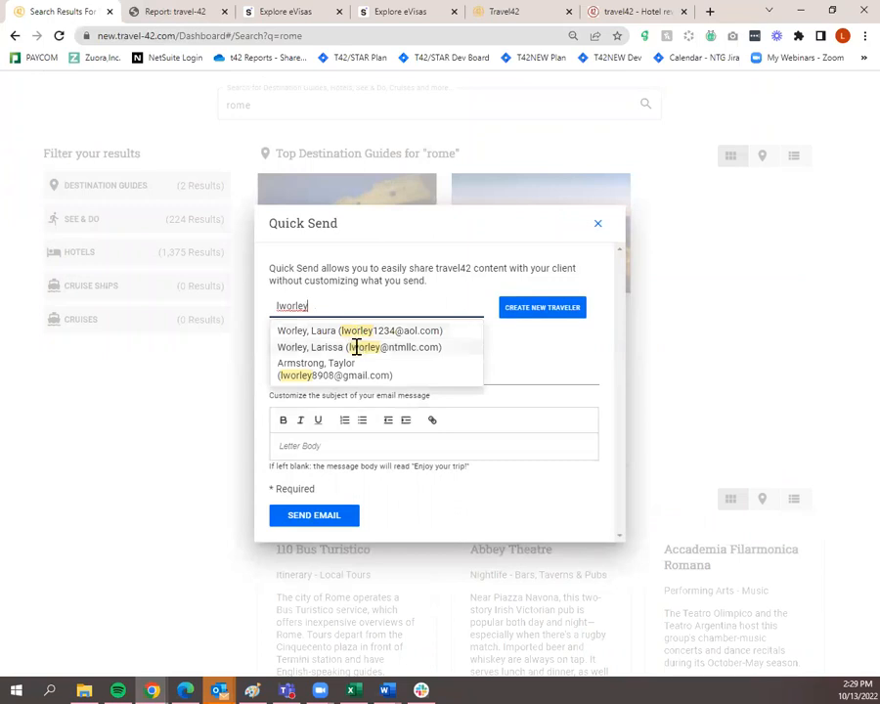
pyautogui.click(358, 347)
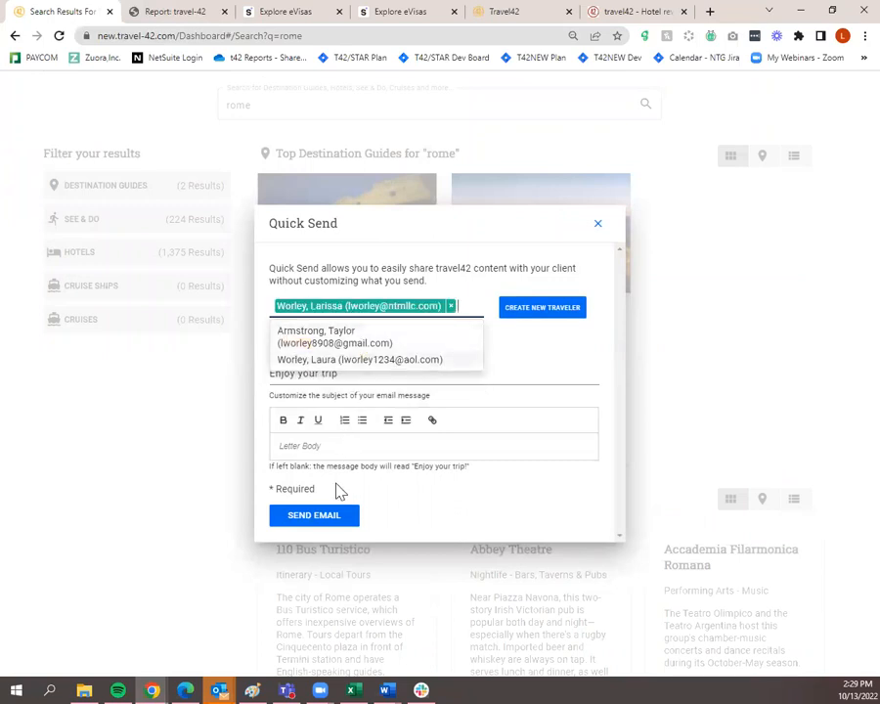
pyautogui.click(327, 520)
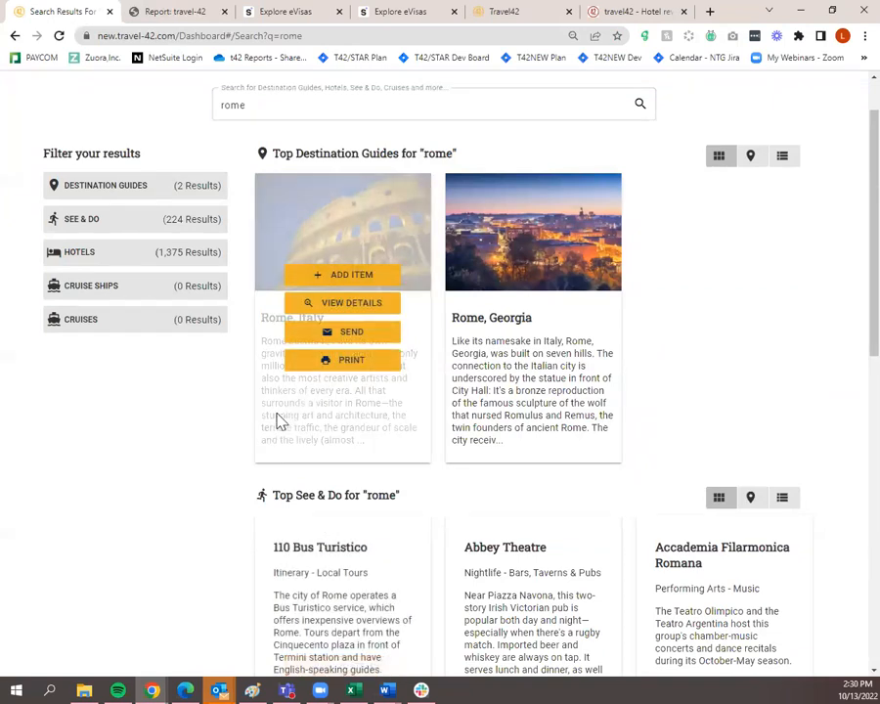
pyautogui.scroll(1, 252, 411)
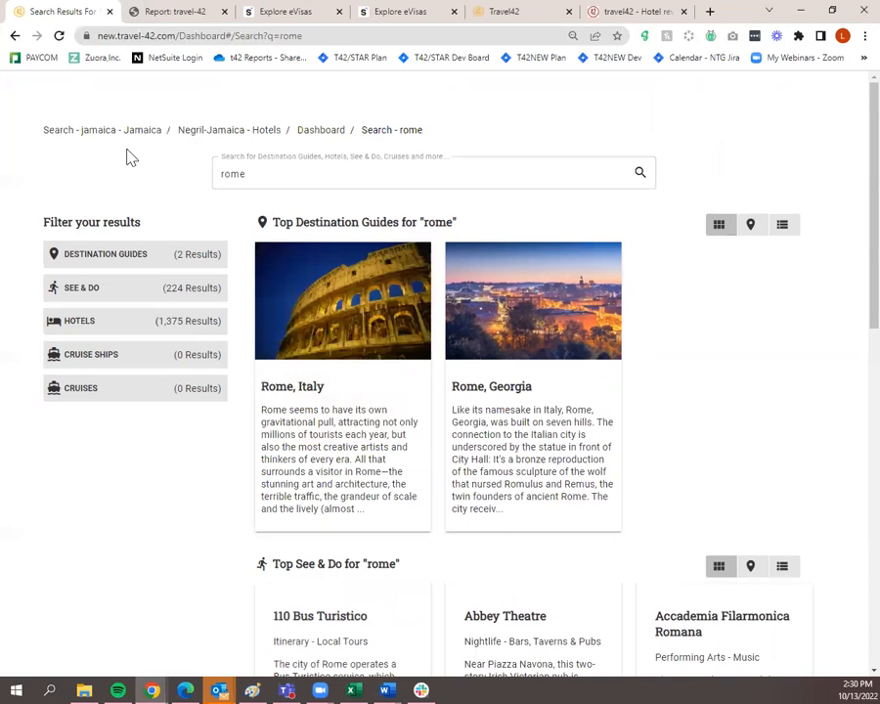
# Return to the Dashboard and view Trip Plans listing Jamaica, Paris France and Rome Hotels
pyautogui.click(307, 135)
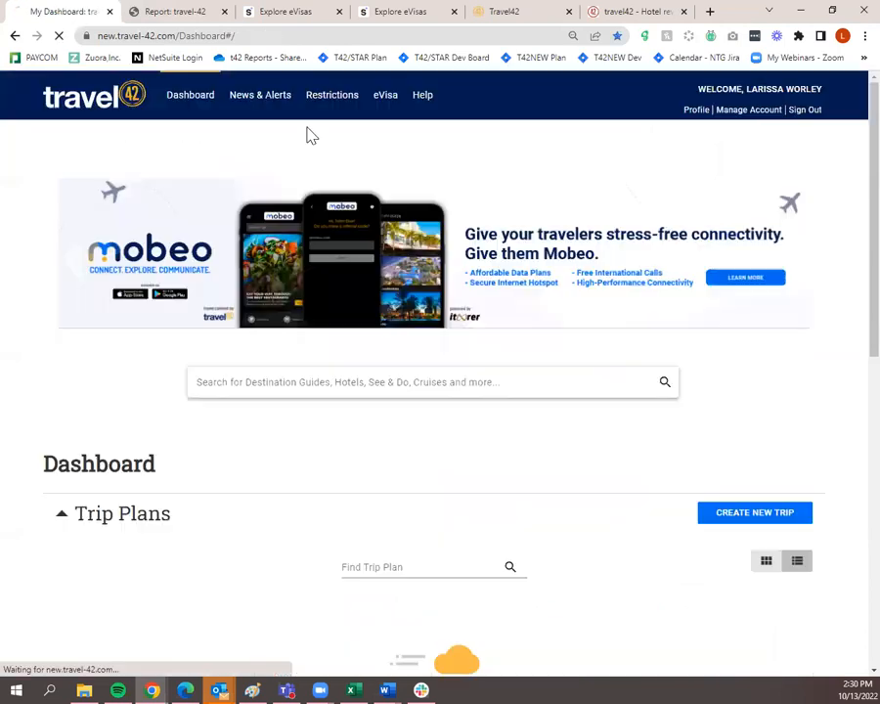
pyautogui.scroll(-7, 301, 382)
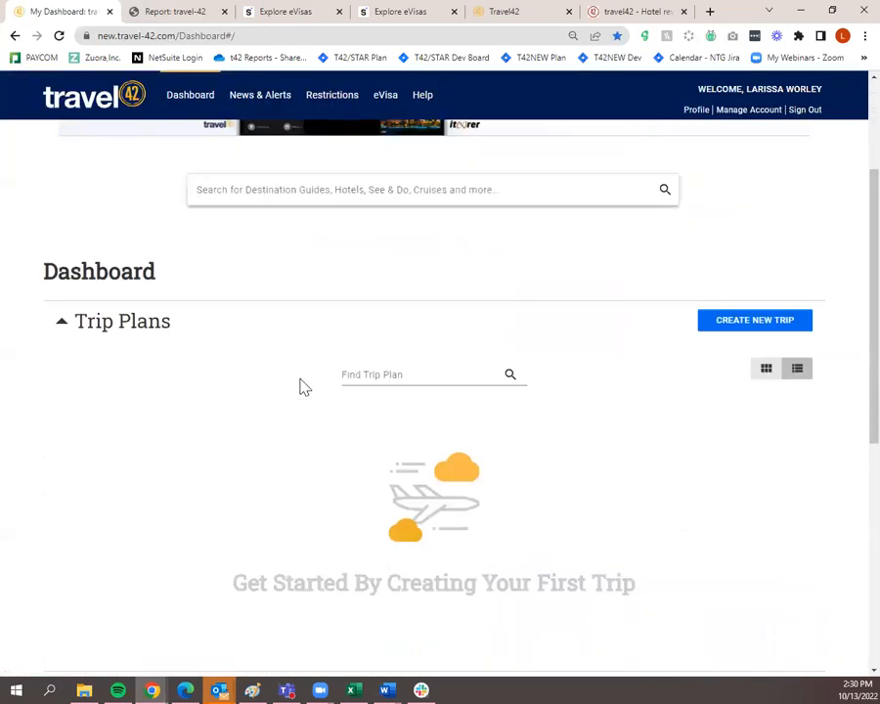
pyautogui.scroll(4, 318, 435)
pyautogui.scroll(3, 323, 442)
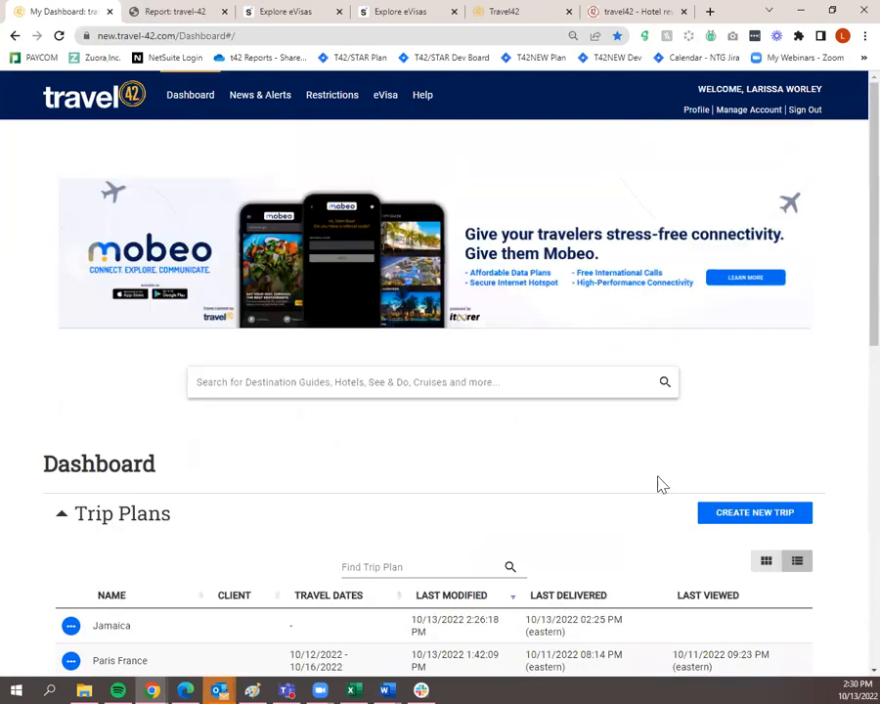
pyautogui.scroll(-5, 681, 500)
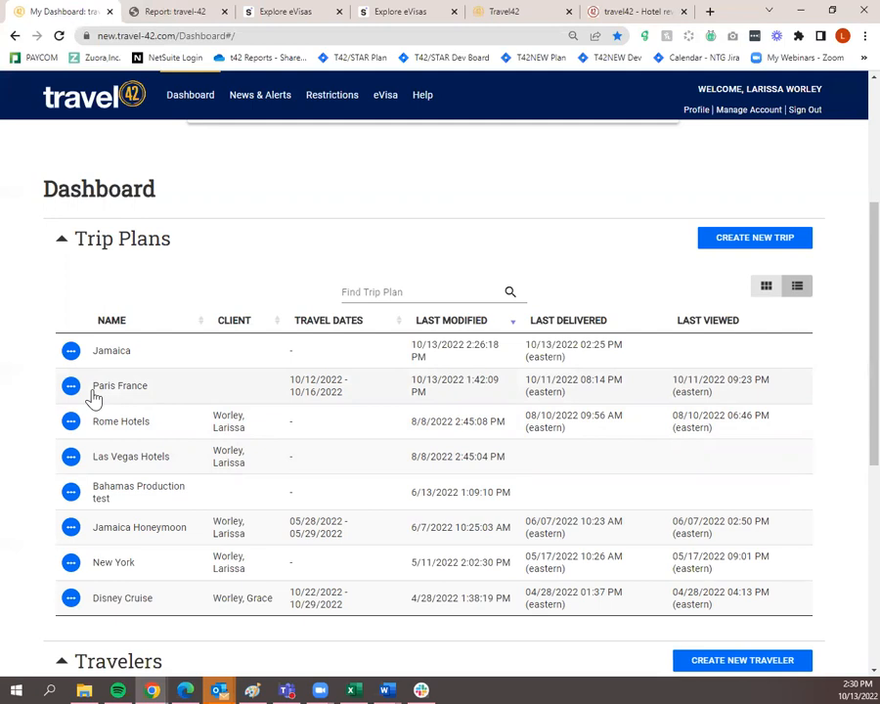
# Create a new Las Vegas trip plan through the trip setup steps
pyautogui.click(729, 249)
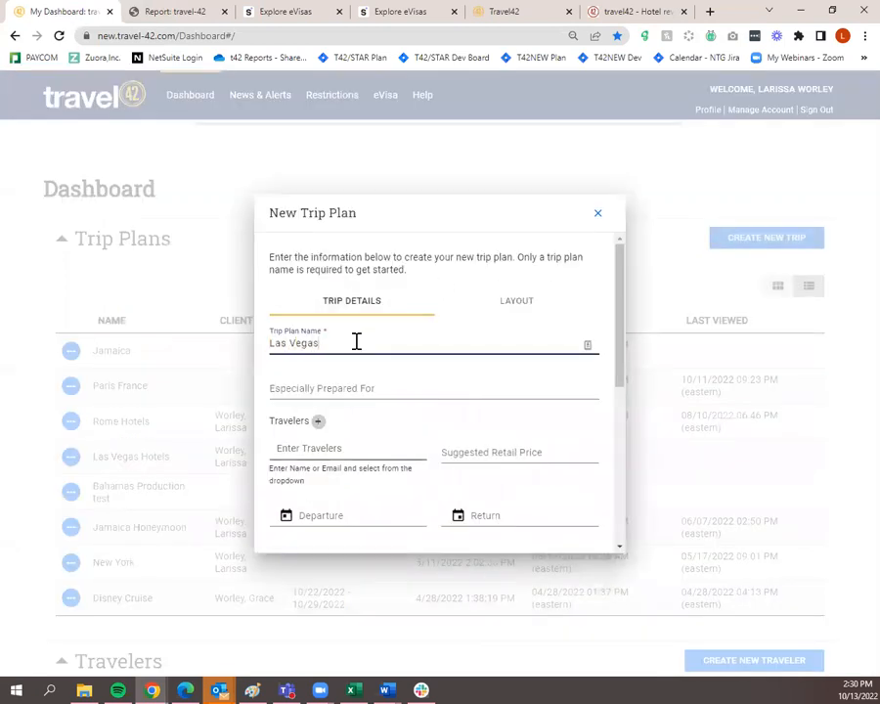
pyautogui.scroll(-5, 360, 349)
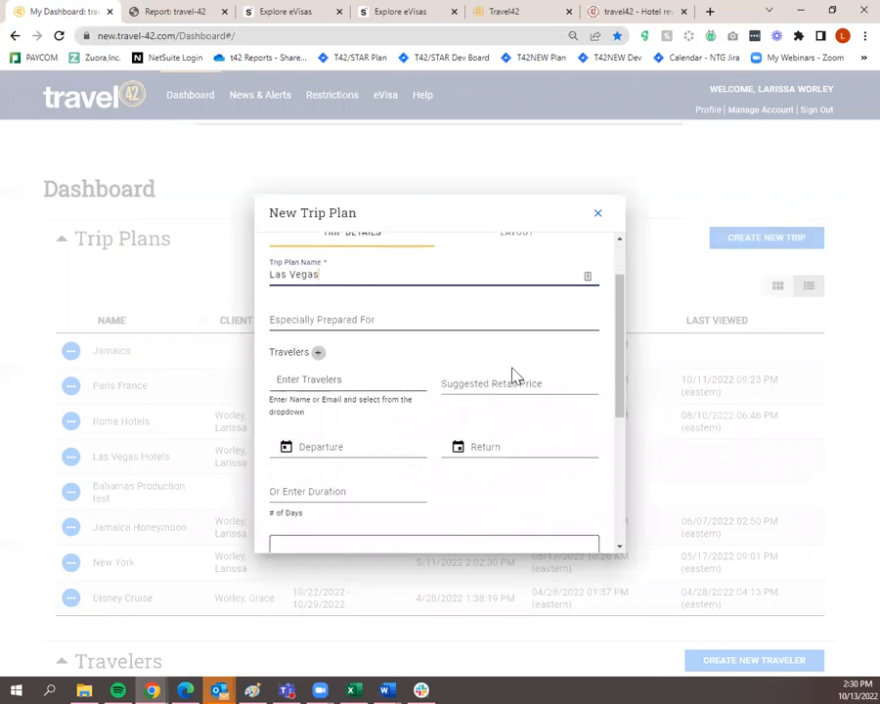
pyautogui.click(368, 531)
pyautogui.click(368, 531)
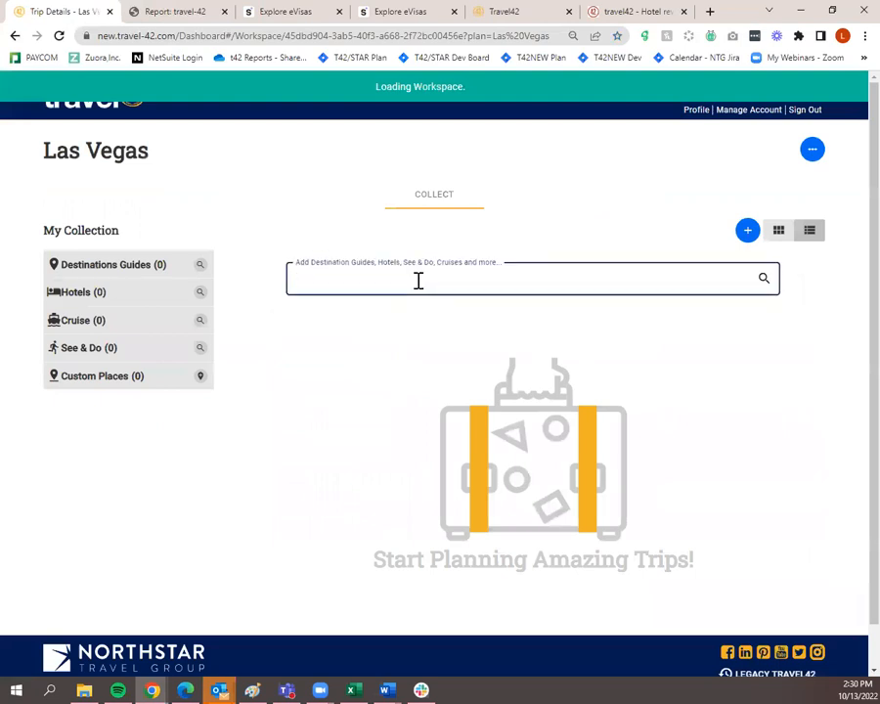
# Add the Las Vegas, Nevada guide with Overview, See & Do, Dining, Safety, Tips and Events included
pyautogui.click(419, 280)
pyautogui.write('Las vegas')
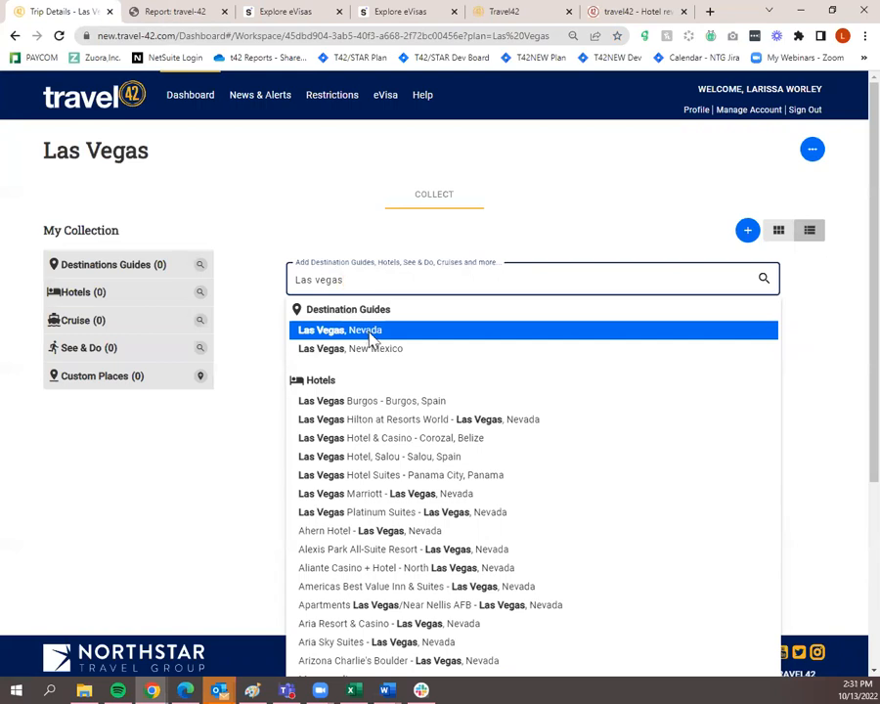
pyautogui.click(369, 339)
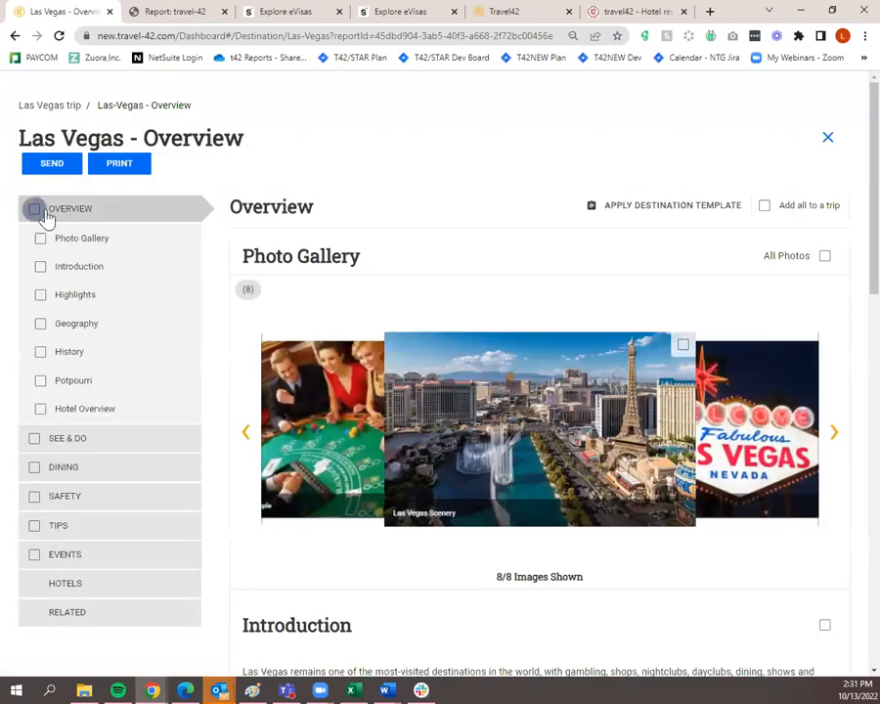
pyautogui.click(34, 208)
pyautogui.click(34, 439)
pyautogui.click(34, 467)
pyautogui.click(34, 497)
pyautogui.click(35, 525)
pyautogui.click(34, 554)
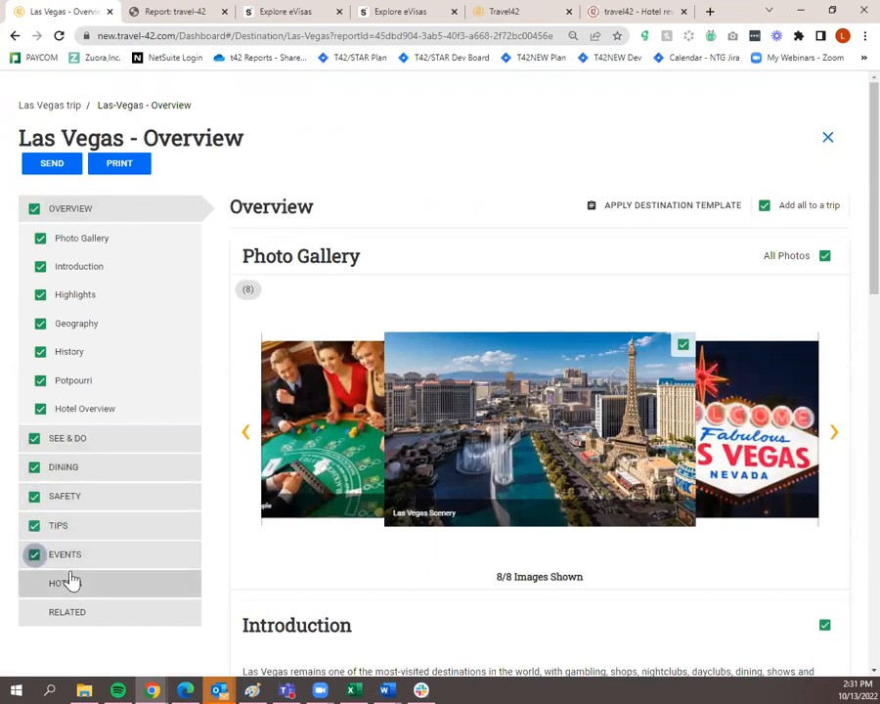
pyautogui.click(39, 105)
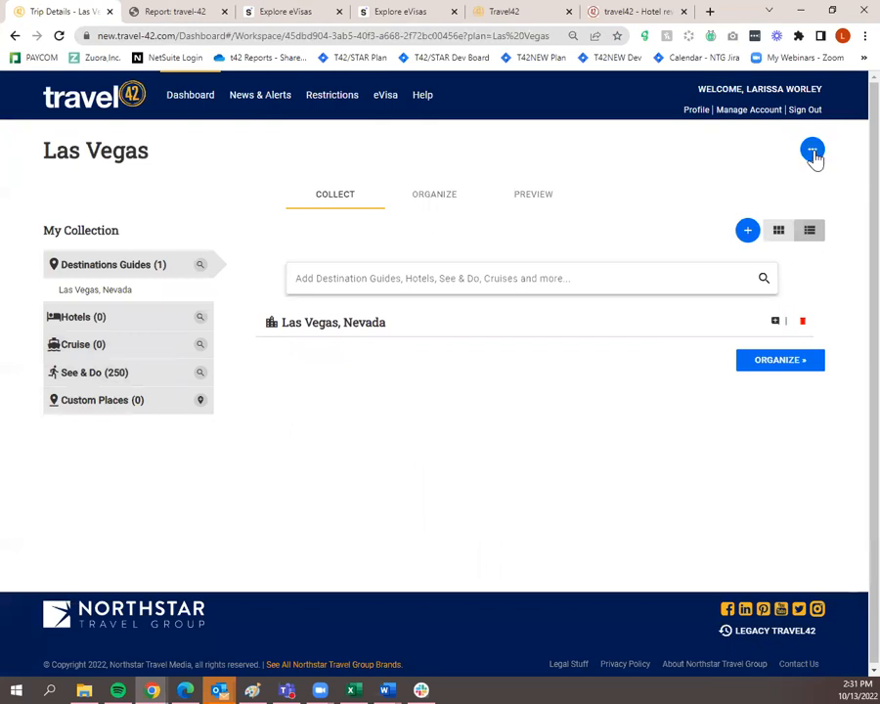
# Recheck the Las Vegas, Nevada guide's sections, toggling History and Potpourri off and back on
pyautogui.click(812, 153)
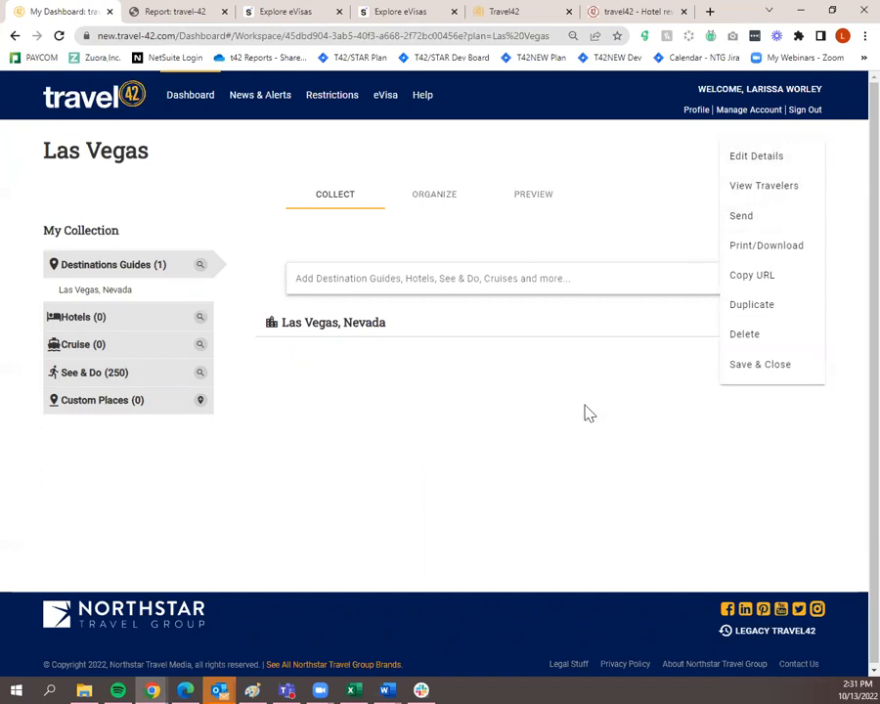
pyautogui.click(528, 411)
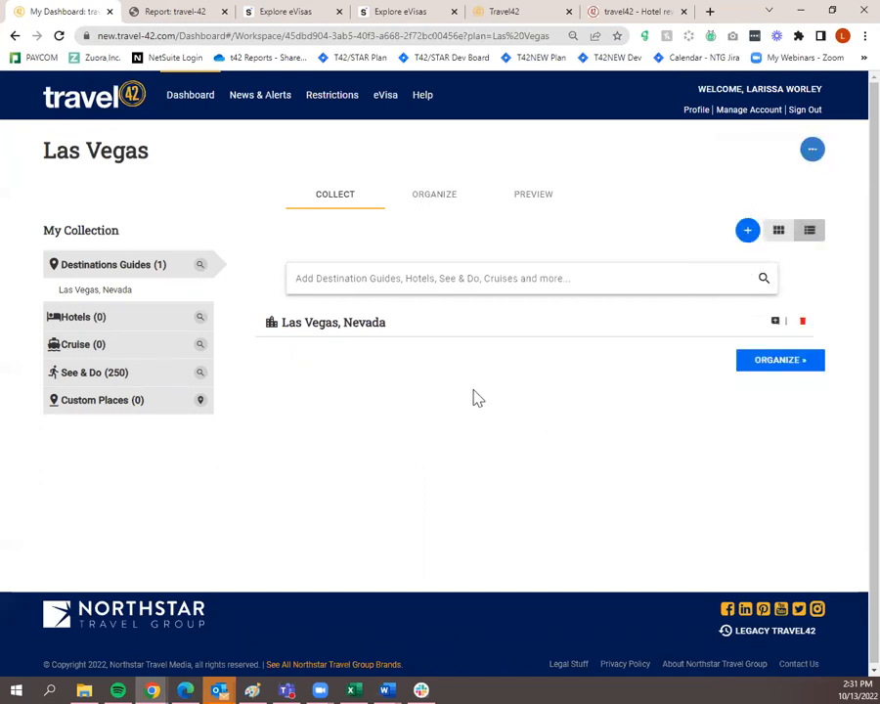
pyautogui.click(306, 335)
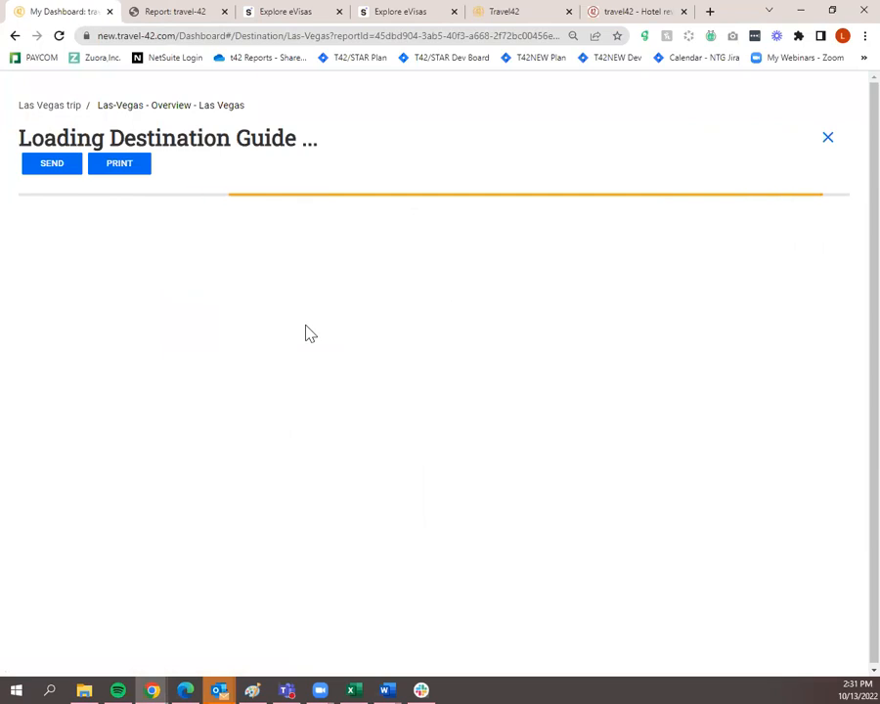
pyautogui.click(40, 381)
pyautogui.click(40, 351)
pyautogui.click(39, 380)
pyautogui.click(39, 351)
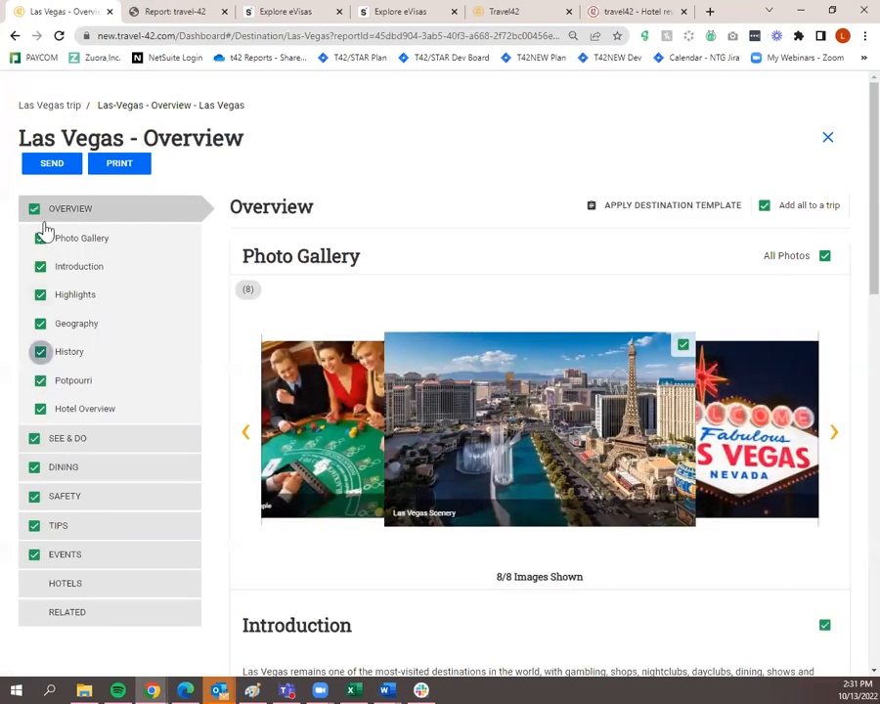
pyautogui.click(60, 108)
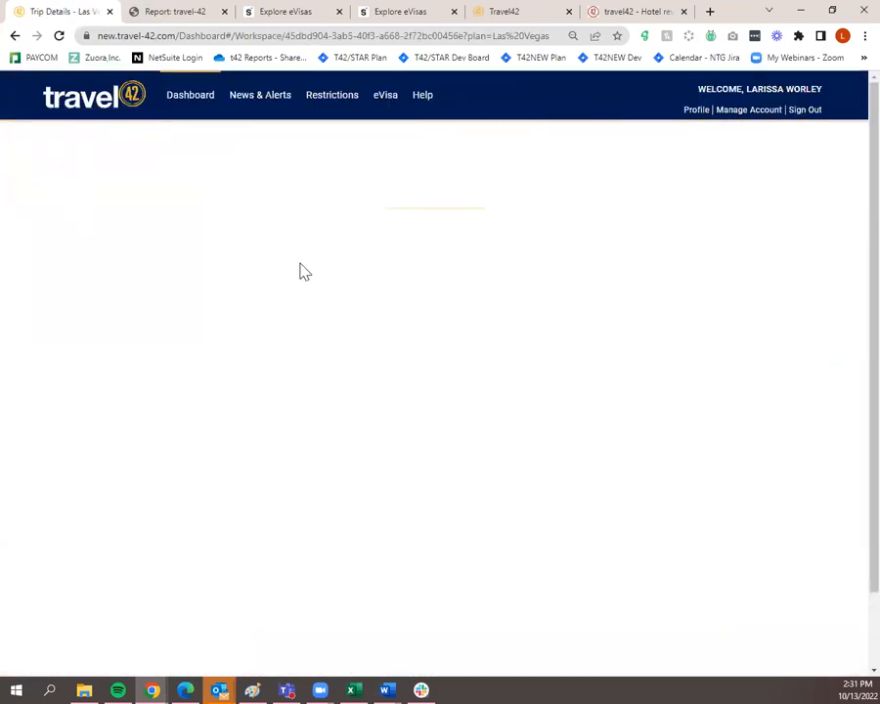
# Save & Close the Las Vegas trip and view it atop the Trip Plans list
pyautogui.click(808, 150)
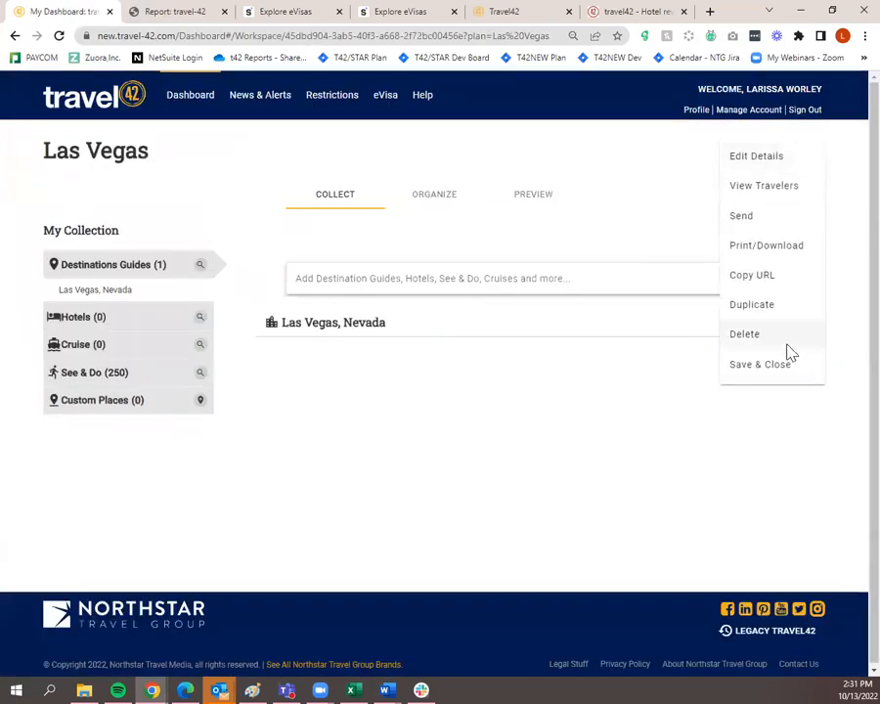
pyautogui.click(773, 365)
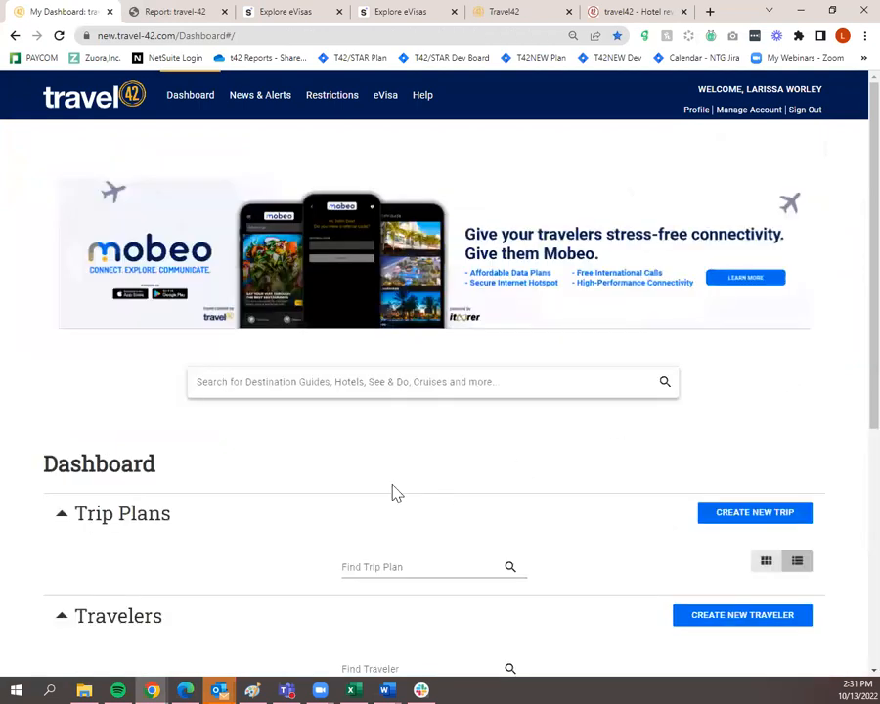
pyautogui.scroll(-3, 403, 490)
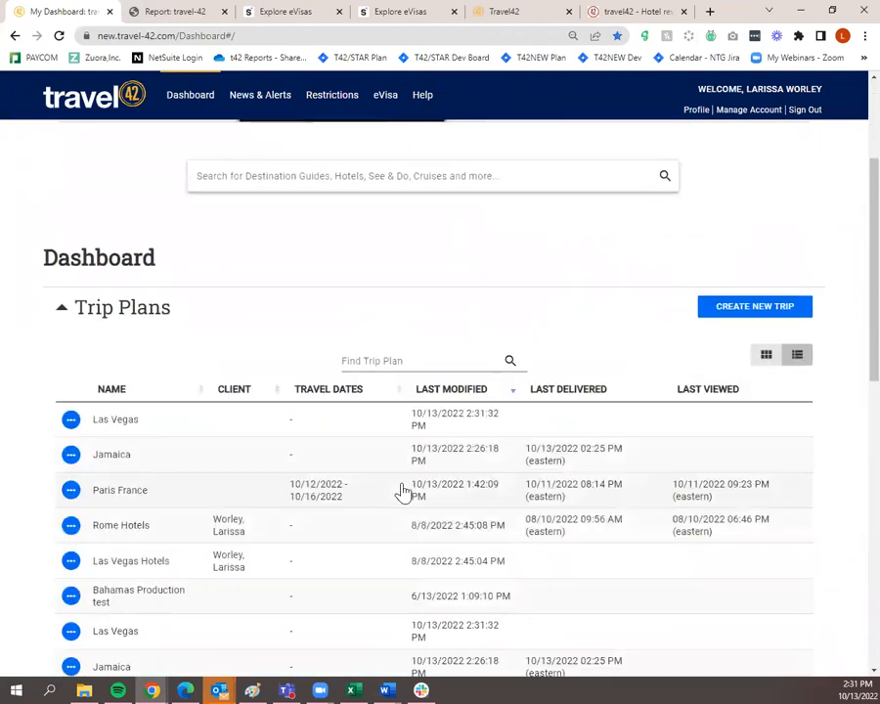
pyautogui.click(315, 177)
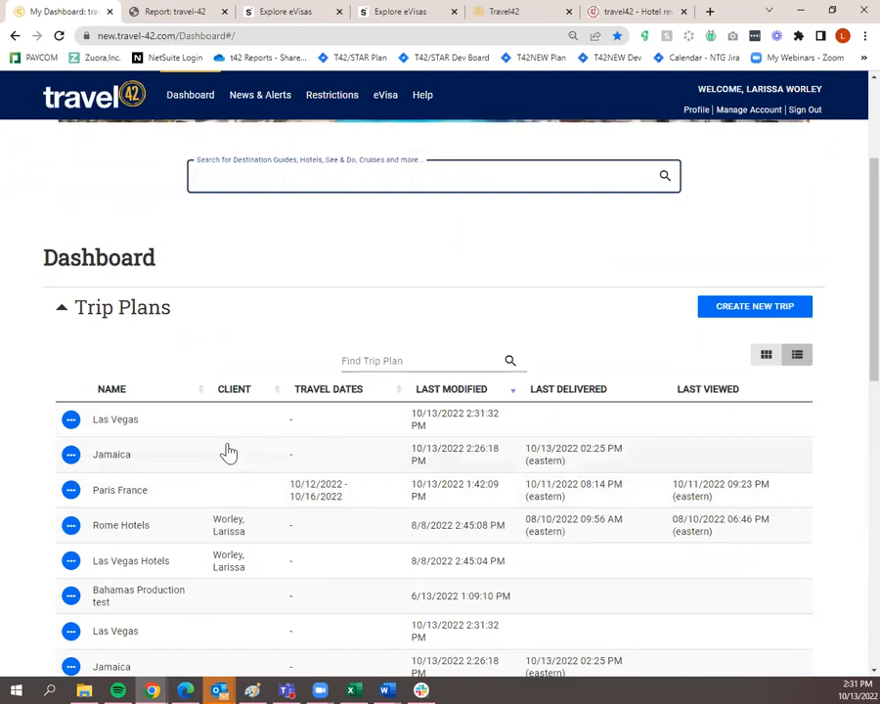
pyautogui.click(72, 423)
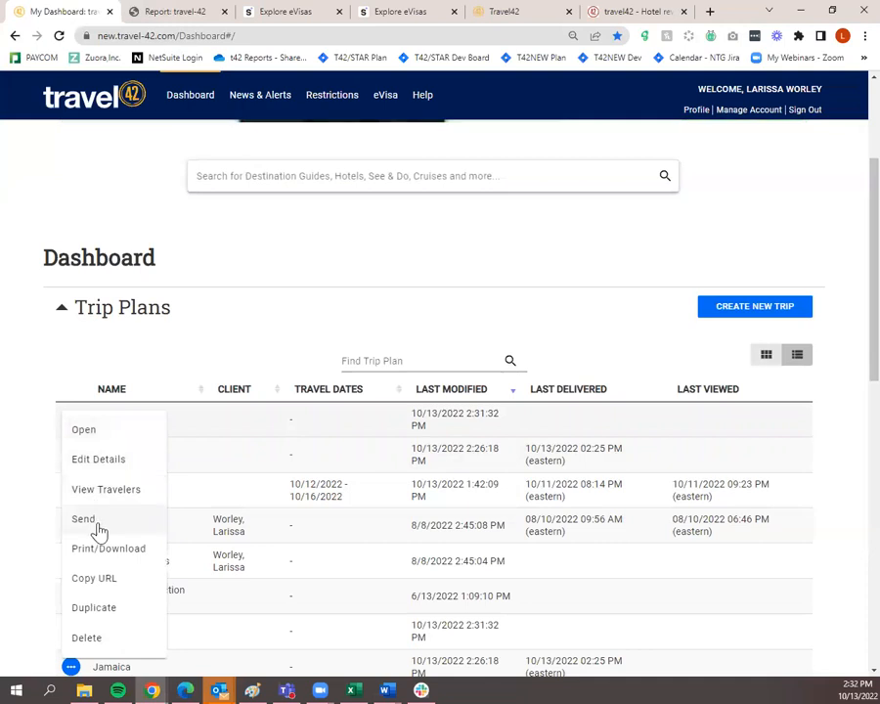
pyautogui.click(244, 277)
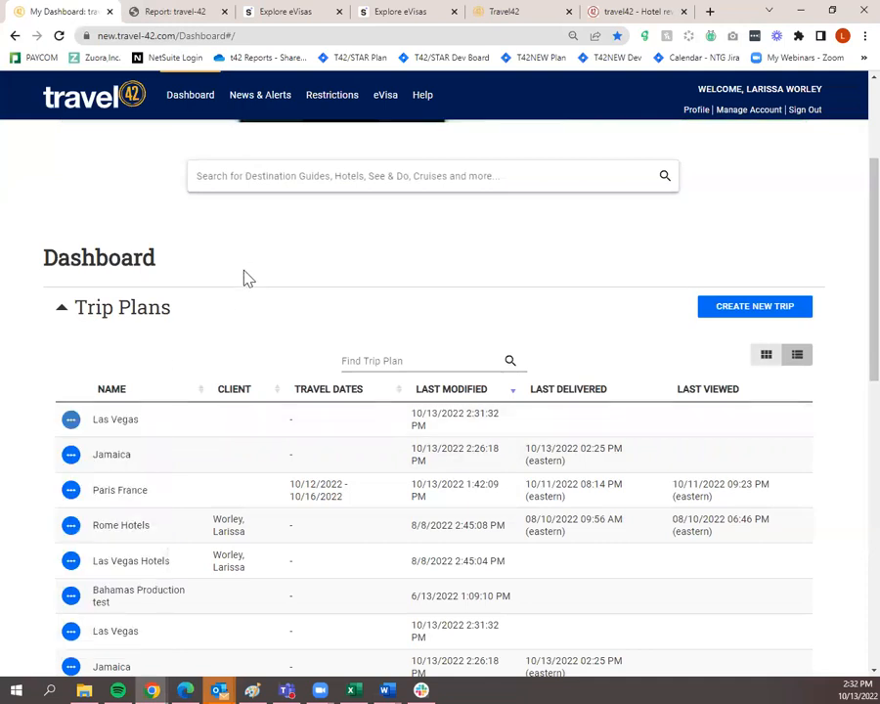
# Reopen the Las Vegas trip plan and Save & Close it again
pyautogui.click(128, 425)
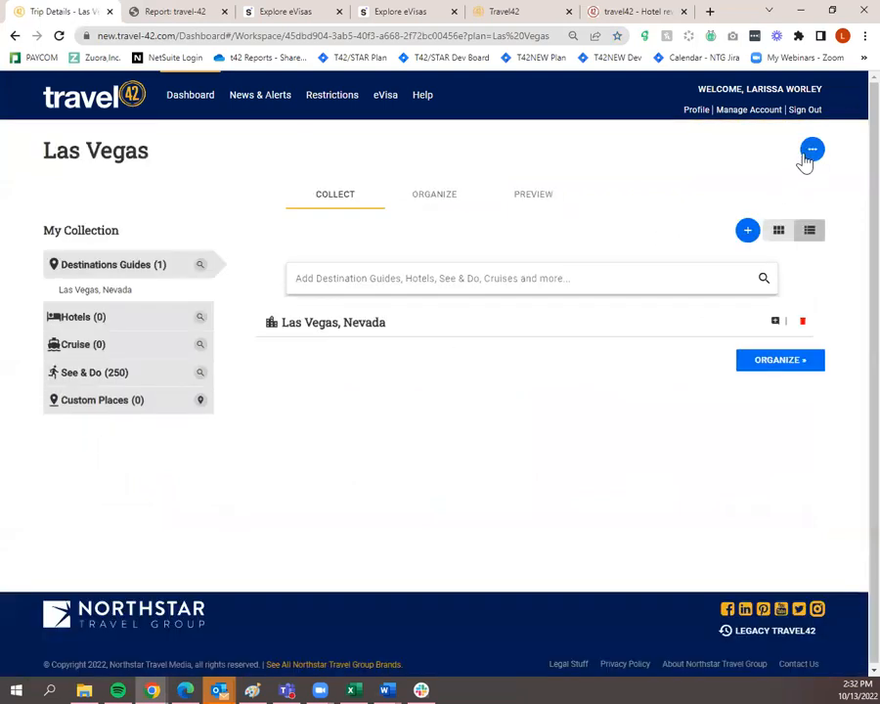
pyautogui.click(811, 163)
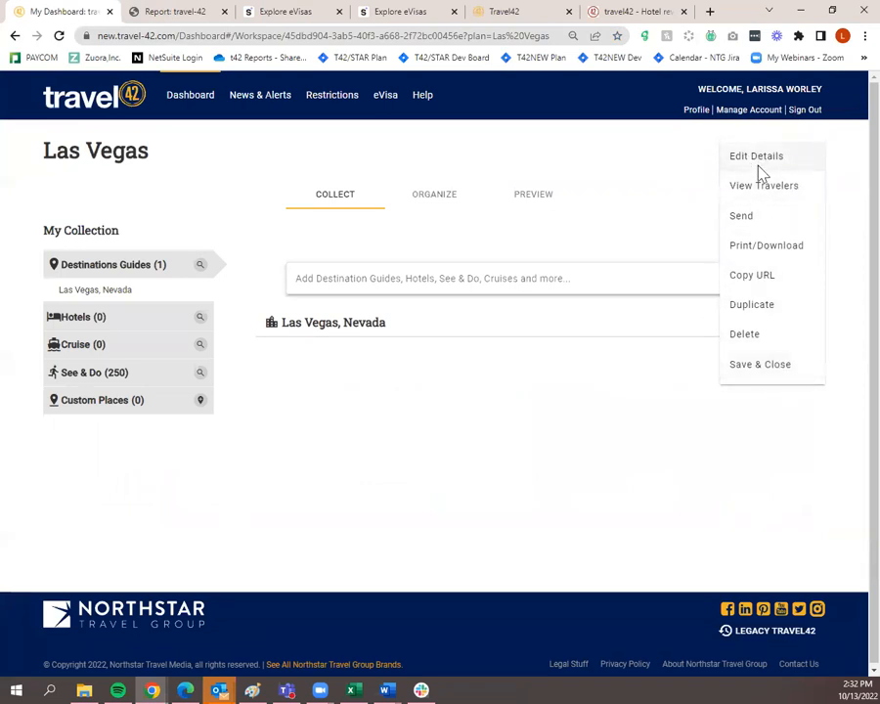
pyautogui.click(778, 367)
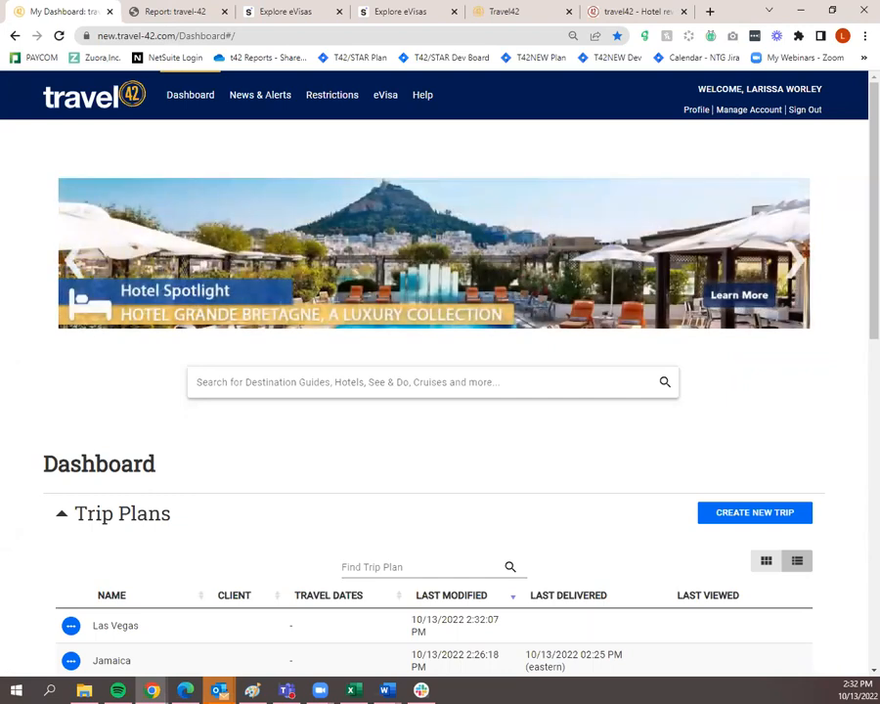
# Search 'rome', filter to its 1,375 hotels, and switch to the map view
pyautogui.click(398, 386)
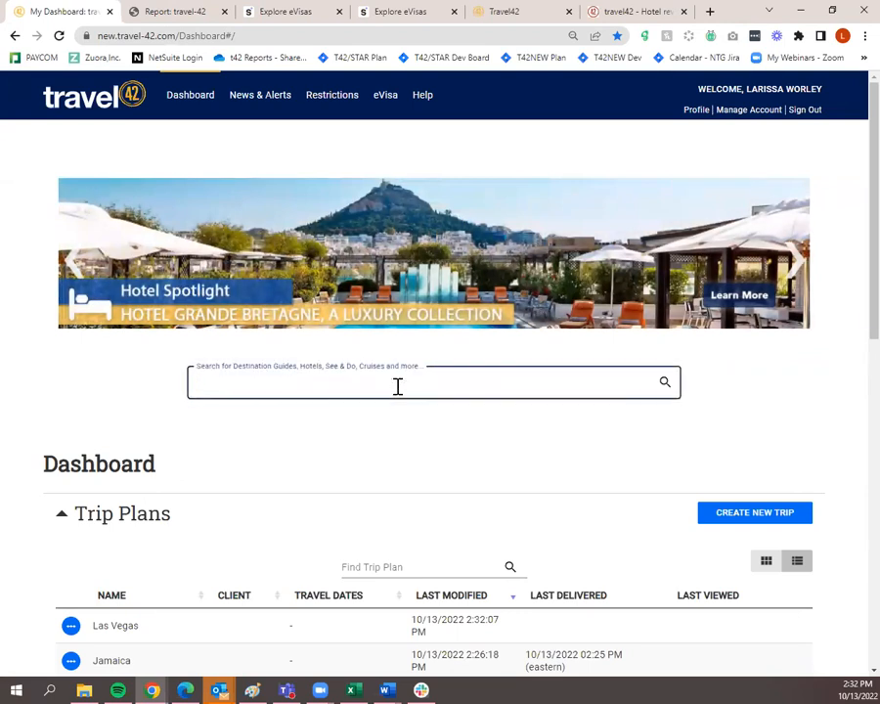
pyautogui.write('rome')
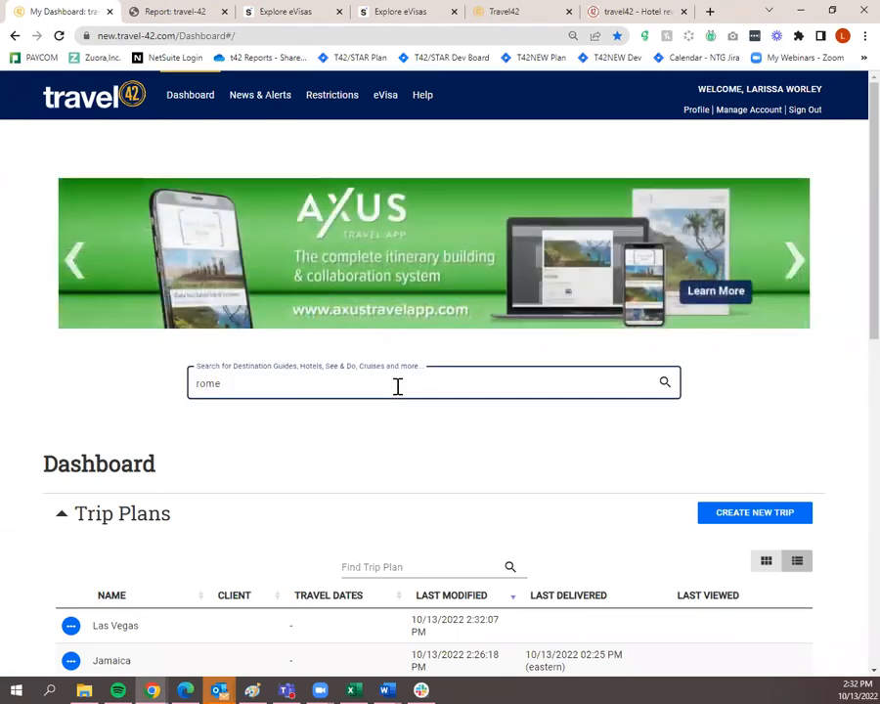
pyautogui.press('Return')
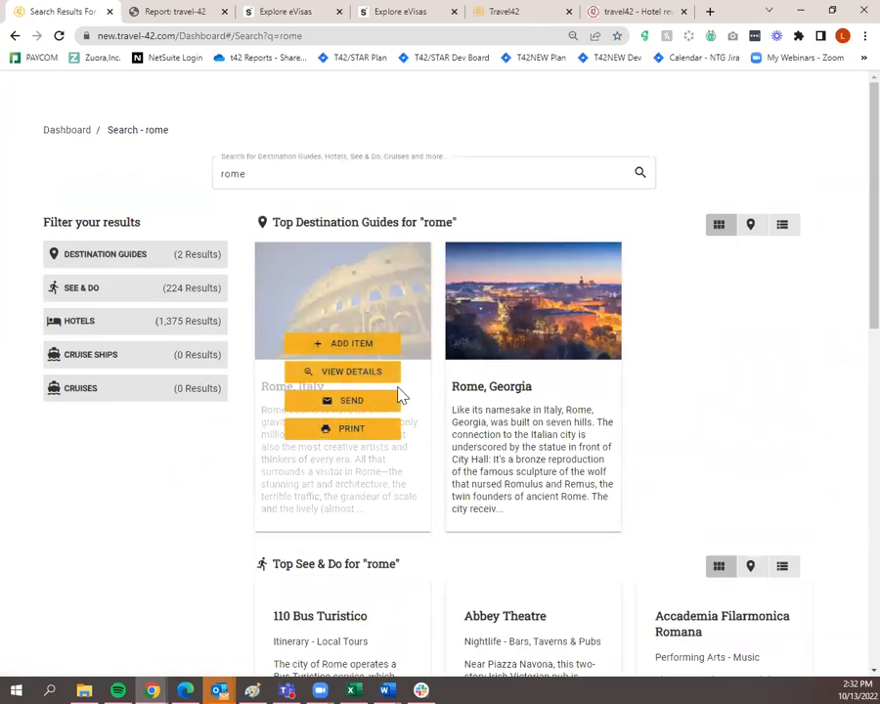
pyautogui.scroll(-3, 398, 393)
pyautogui.scroll(3, 372, 423)
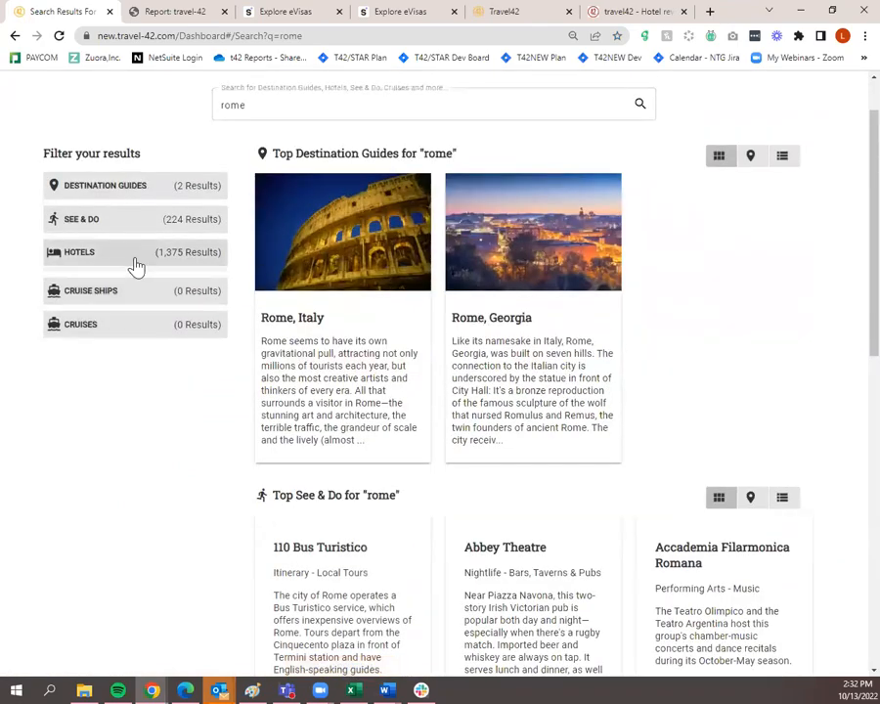
pyautogui.click(134, 259)
pyautogui.moveTo(569, 471)
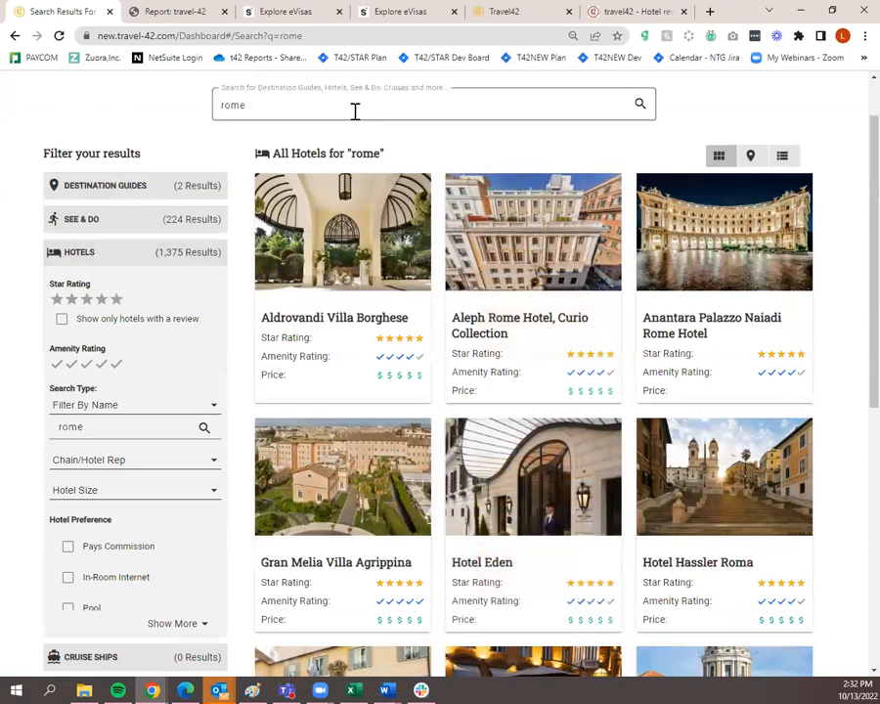
pyautogui.click(751, 158)
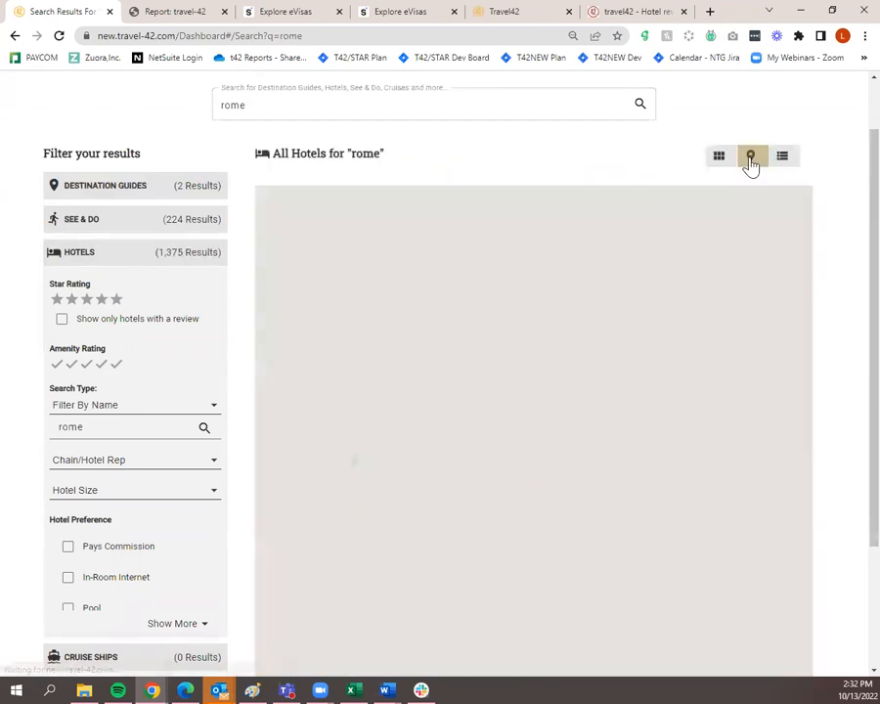
# Zoom the hotel map into Europe and pan to Switzerland, bringing Bern and Zürich into view
pyautogui.scroll(1, 534, 453)
pyautogui.scroll(-2, 534, 462)
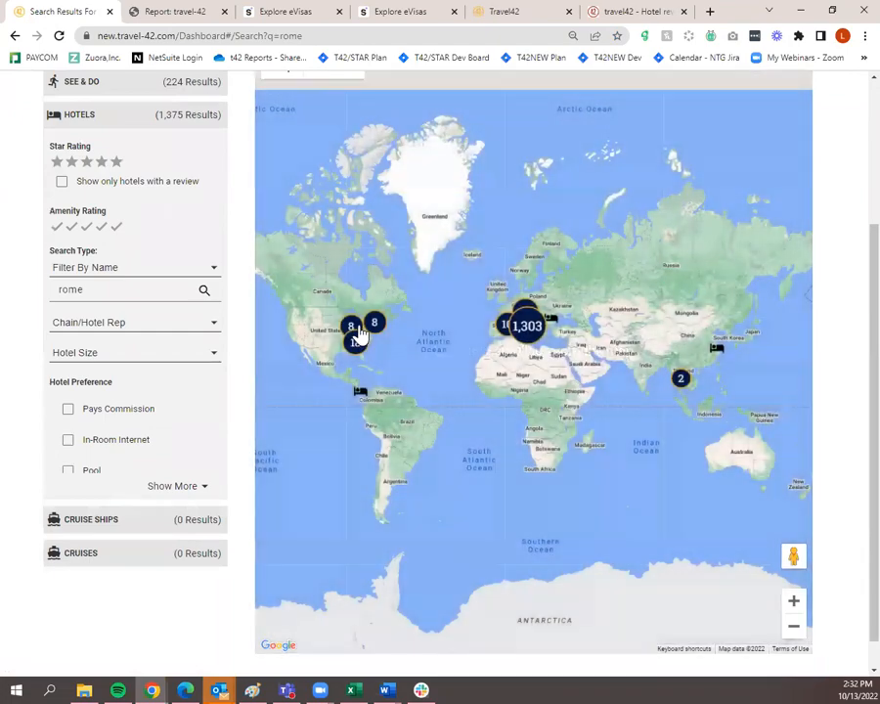
pyautogui.click(795, 606)
pyautogui.click(794, 603)
pyautogui.click(795, 604)
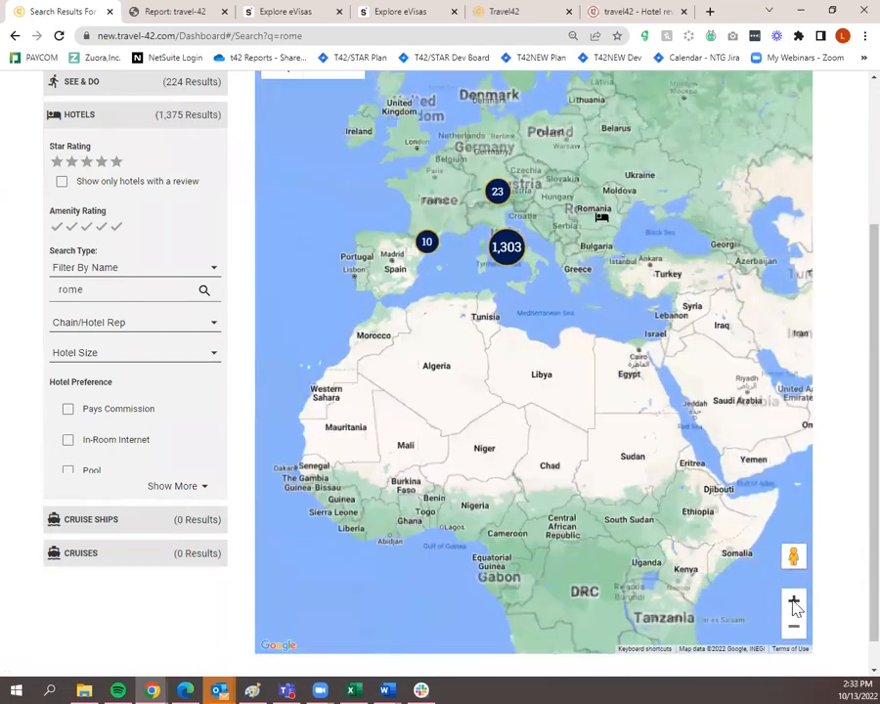
pyautogui.click(794, 603)
pyautogui.click(794, 603)
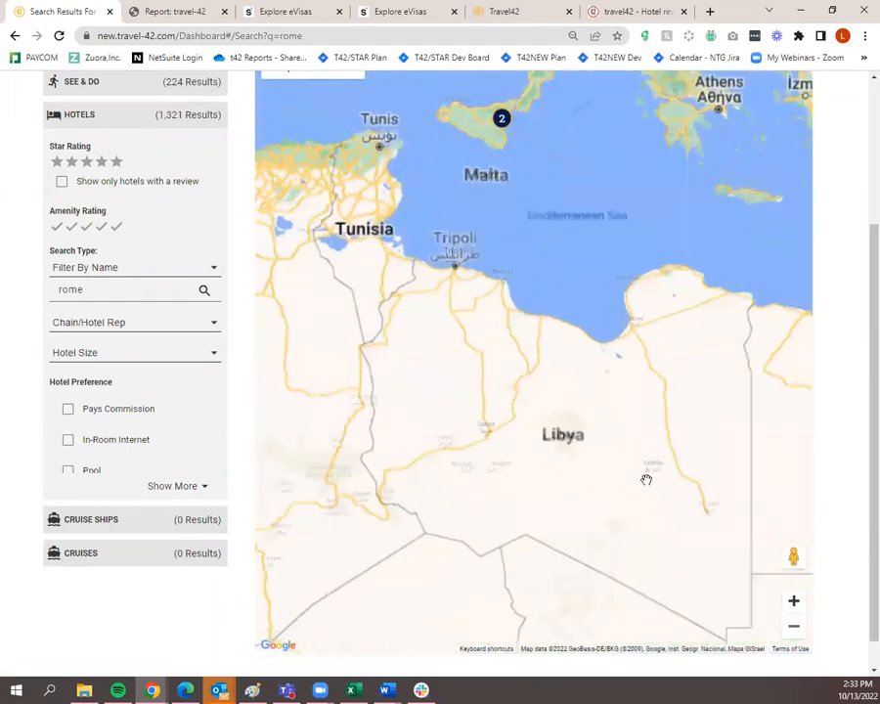
pyautogui.moveTo(498, 132); pyautogui.dragTo(578, 488)
pyautogui.moveTo(582, 252); pyautogui.dragTo(620, 412)
pyautogui.moveTo(481, 383); pyautogui.dragTo(587, 446)
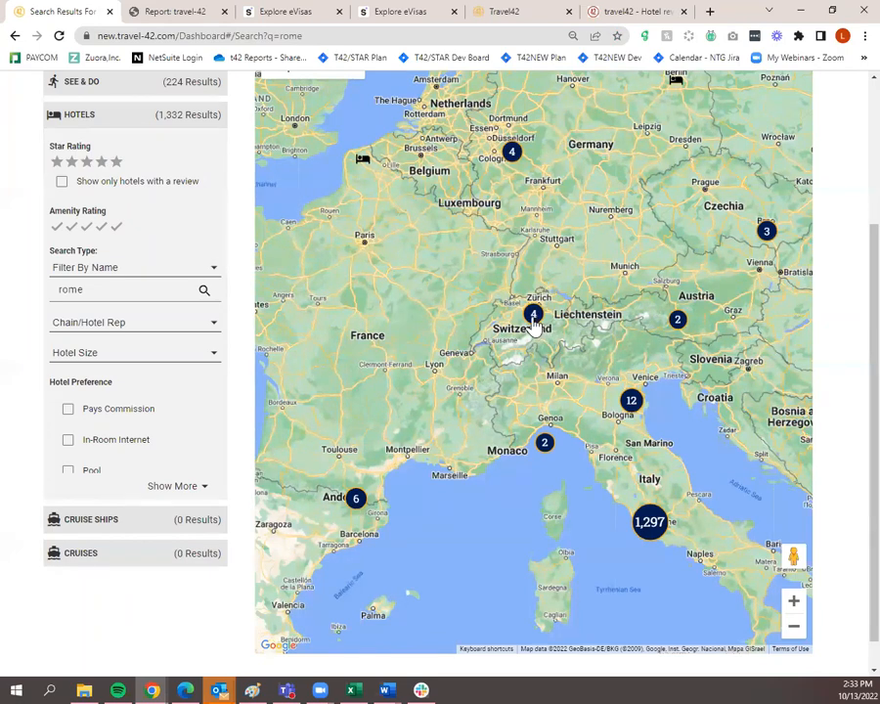
pyautogui.click(794, 604)
pyautogui.click(794, 603)
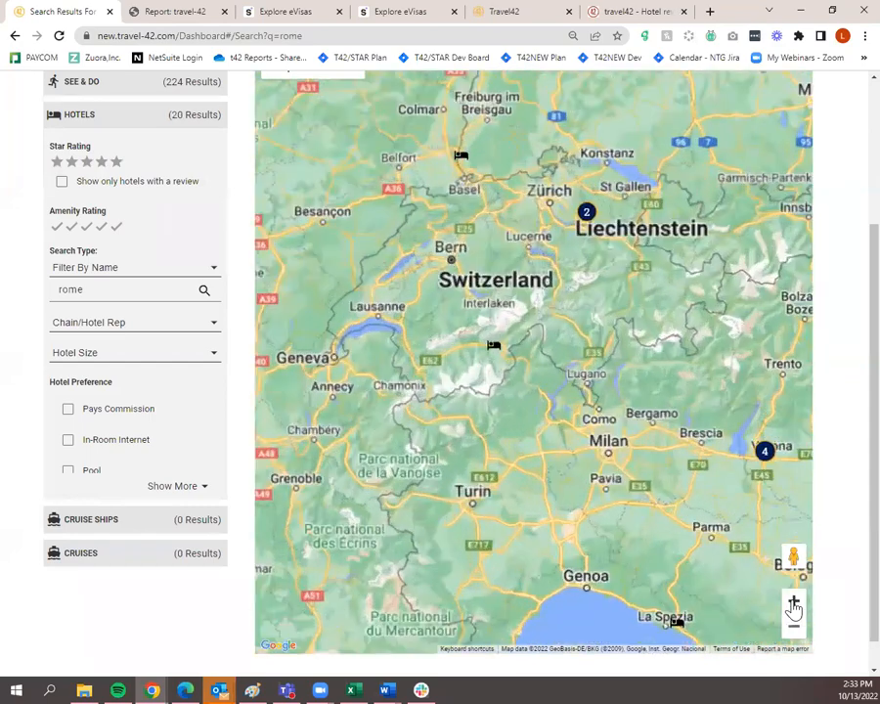
pyautogui.click(794, 604)
pyautogui.click(795, 604)
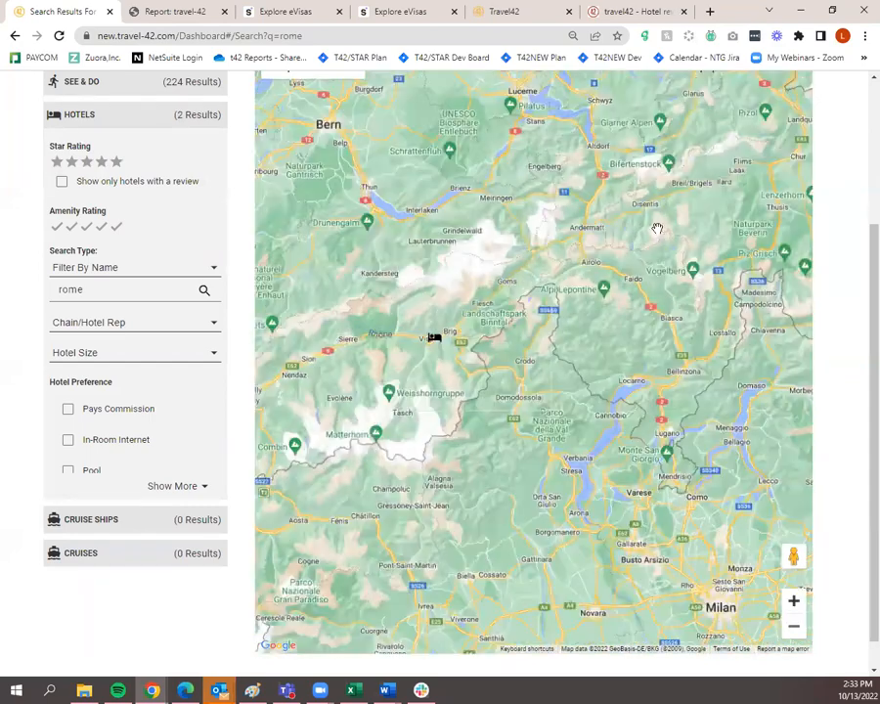
pyautogui.moveTo(657, 228); pyautogui.dragTo(703, 455)
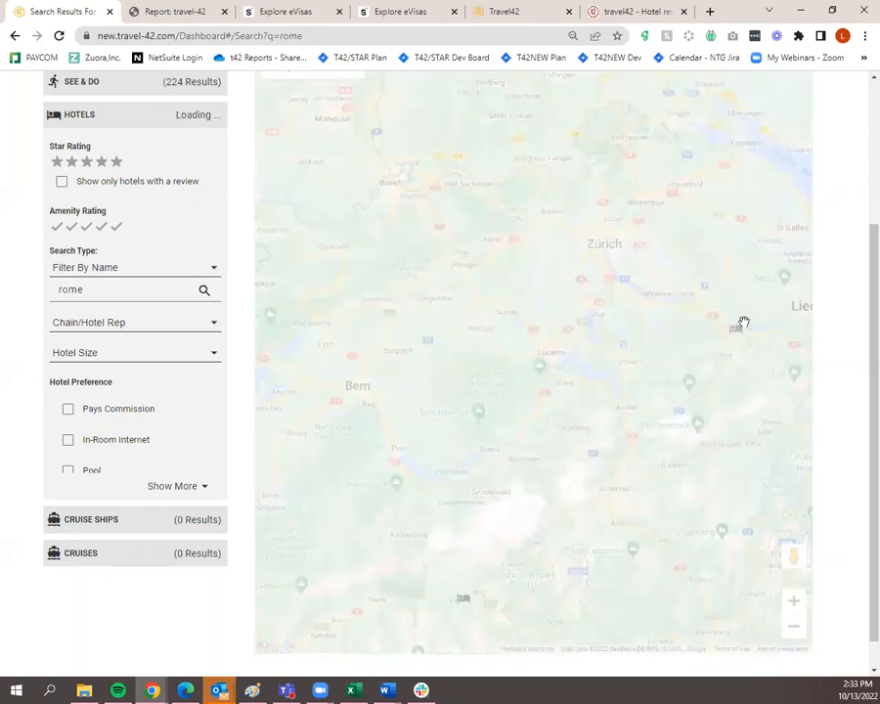
# Open and close the Romerturm and Winterthur hotel cards
pyautogui.click(735, 335)
pyautogui.moveTo(711, 313)
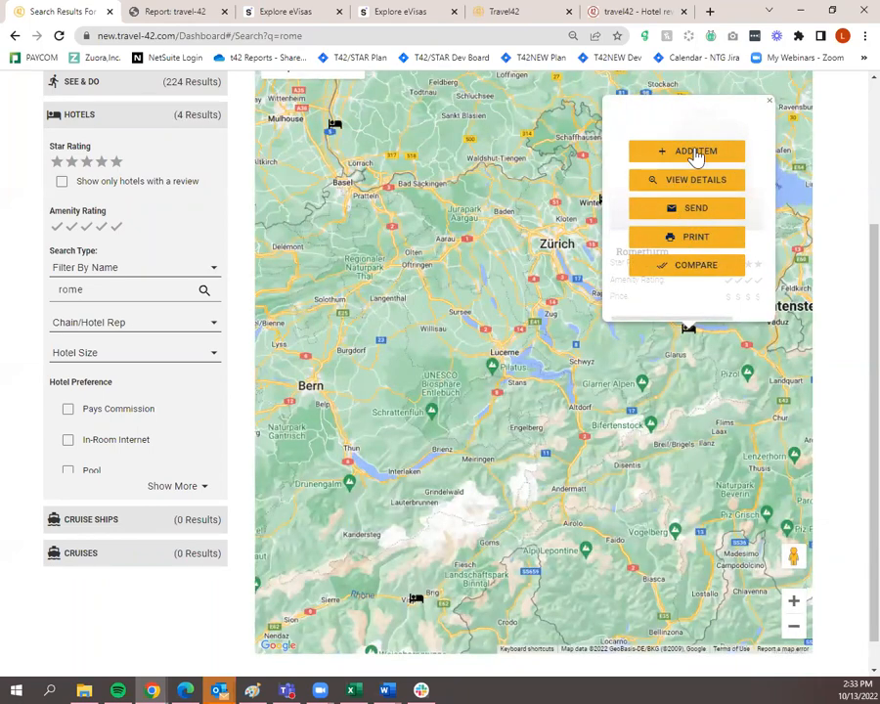
pyautogui.click(769, 102)
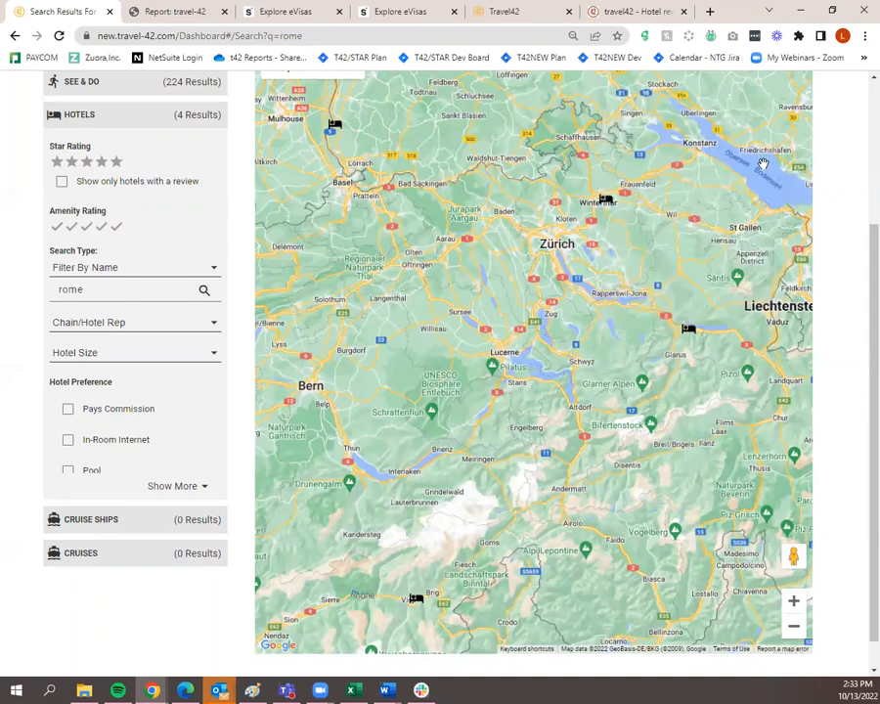
pyautogui.click(607, 208)
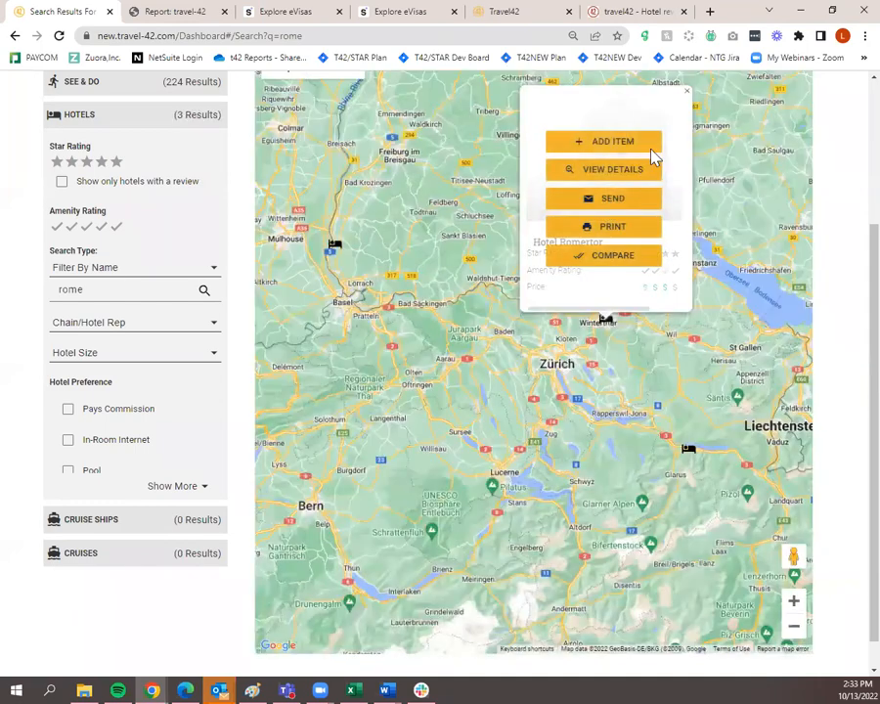
pyautogui.click(687, 90)
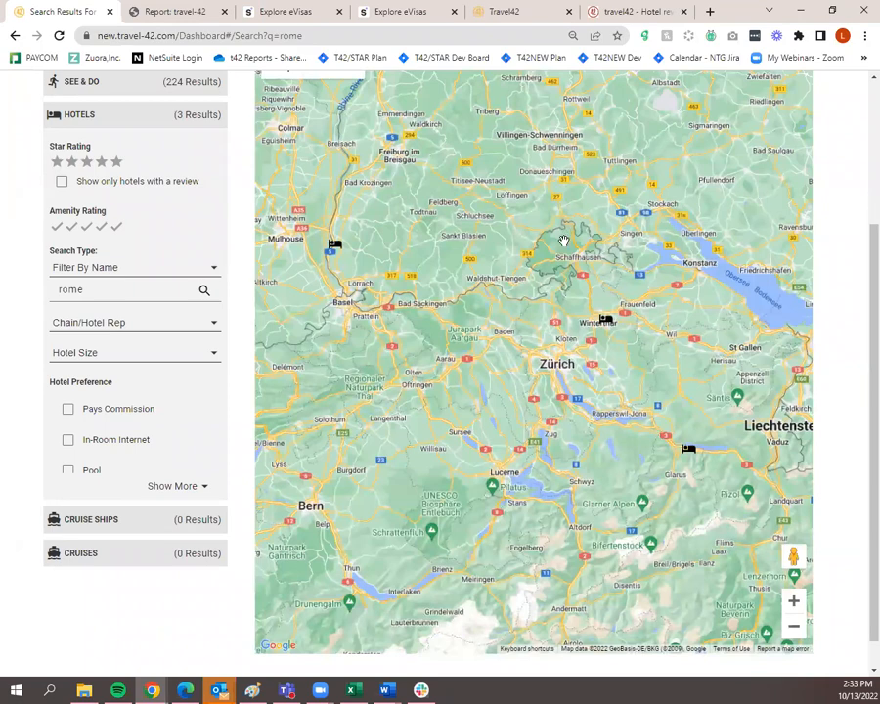
# Zoom the map out across Europe and pan east to Turkey and Iran
pyautogui.moveTo(457, 309); pyautogui.dragTo(599, 426)
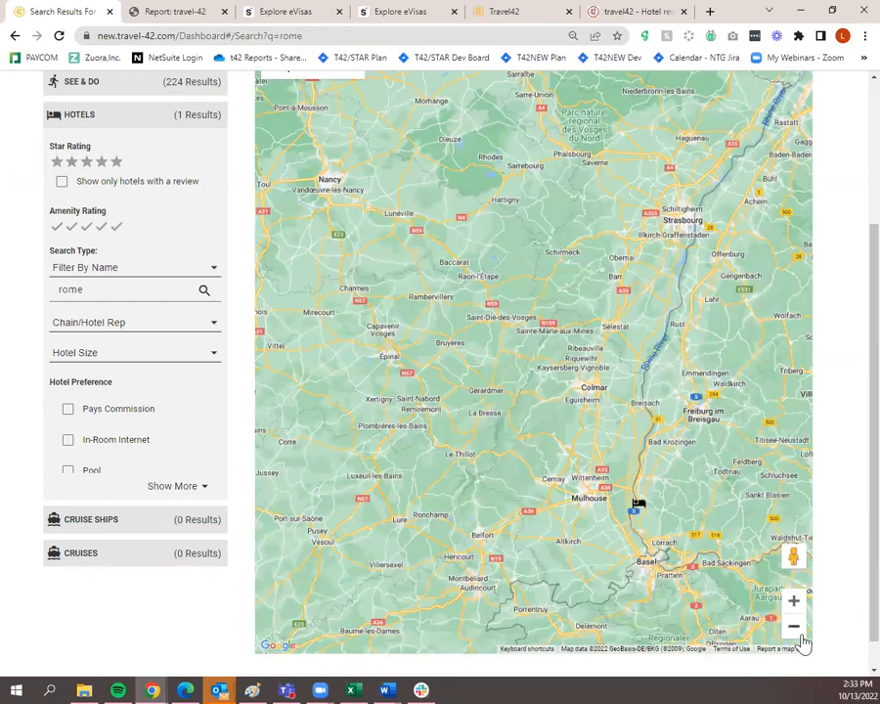
pyautogui.click(795, 626)
pyautogui.click(796, 629)
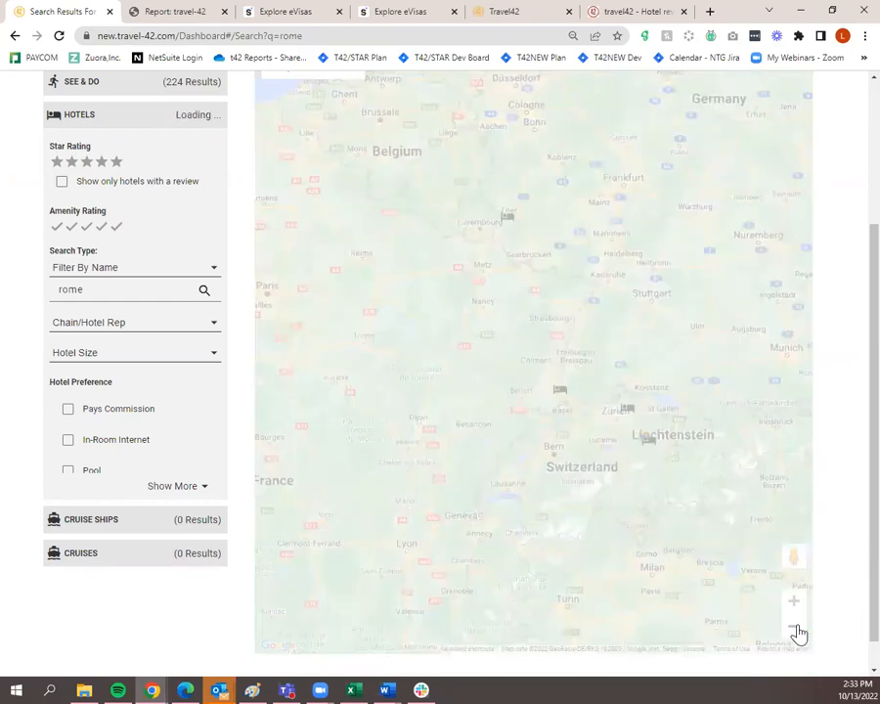
pyautogui.click(795, 629)
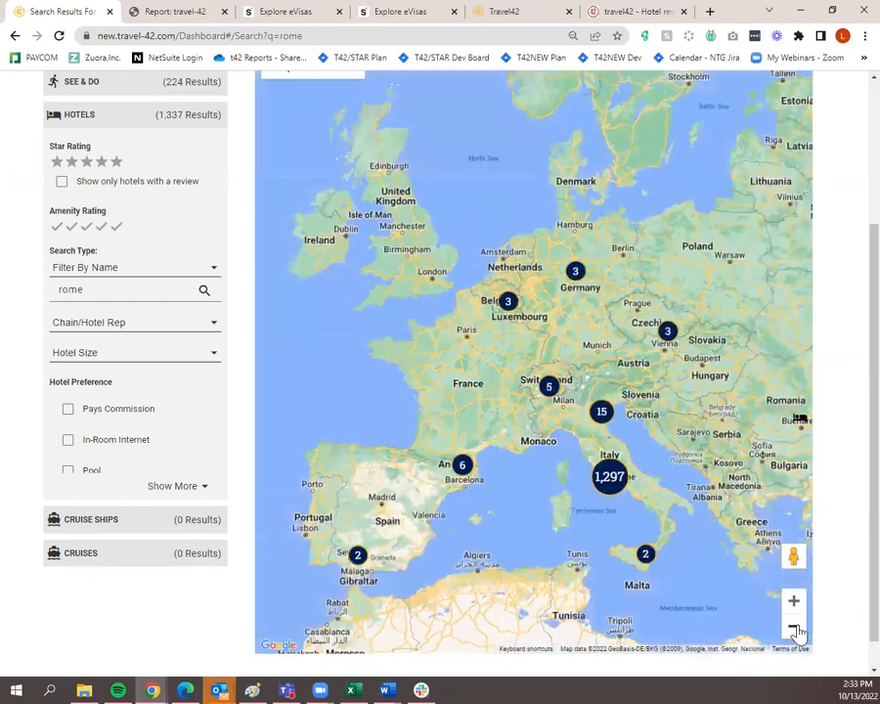
pyautogui.moveTo(717, 401); pyautogui.dragTo(466, 381)
pyautogui.moveTo(631, 316); pyautogui.dragTo(470, 481)
pyautogui.moveTo(629, 370); pyautogui.dragTo(589, 143)
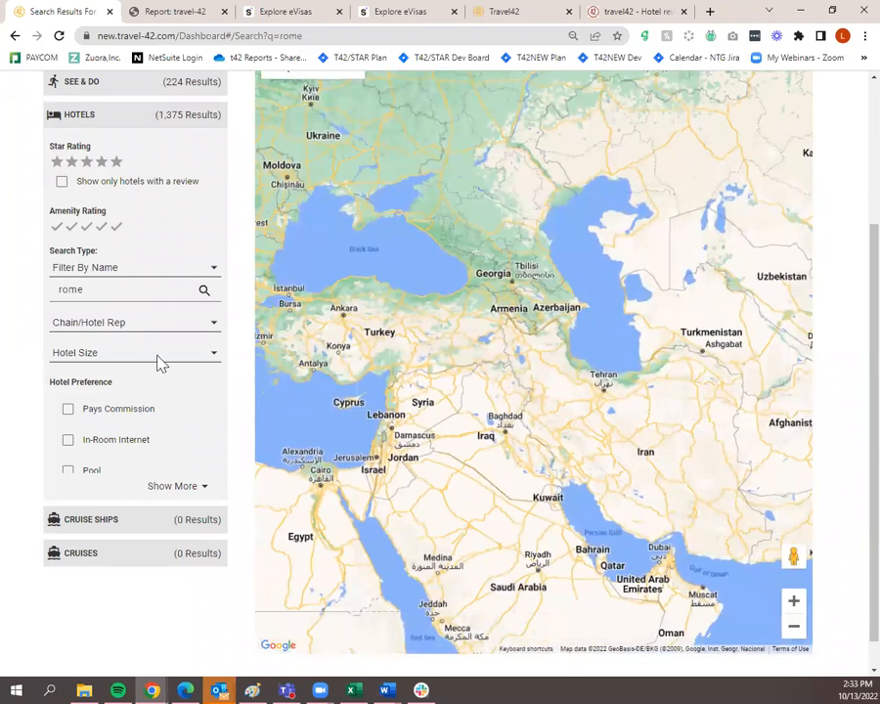
pyautogui.scroll(2, 158, 361)
# Return to the Dashboard's trip plan list, then open the agent's My Profile page
pyautogui.click(68, 130)
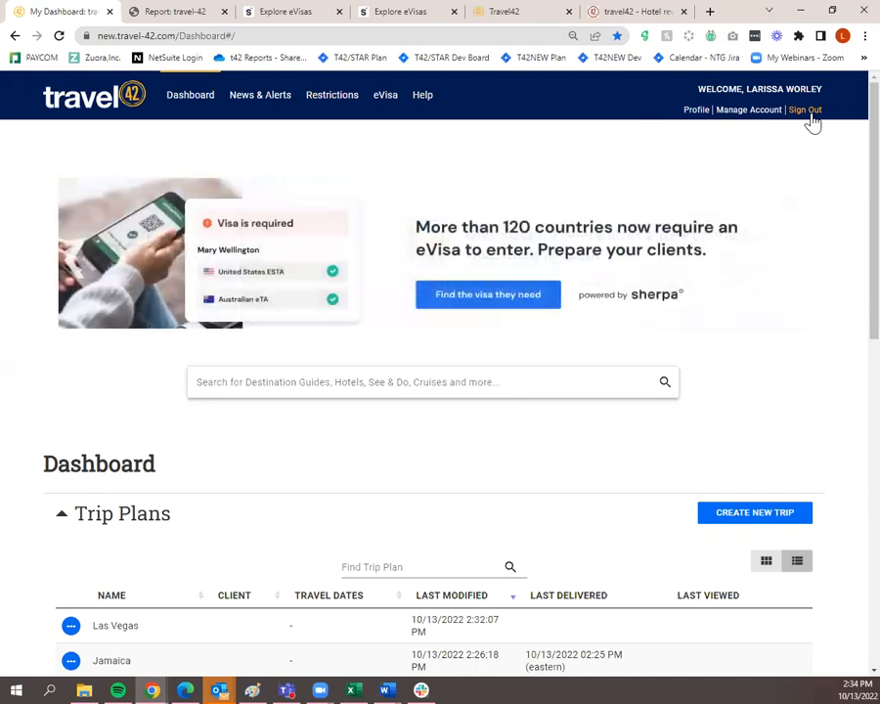
pyautogui.click(694, 112)
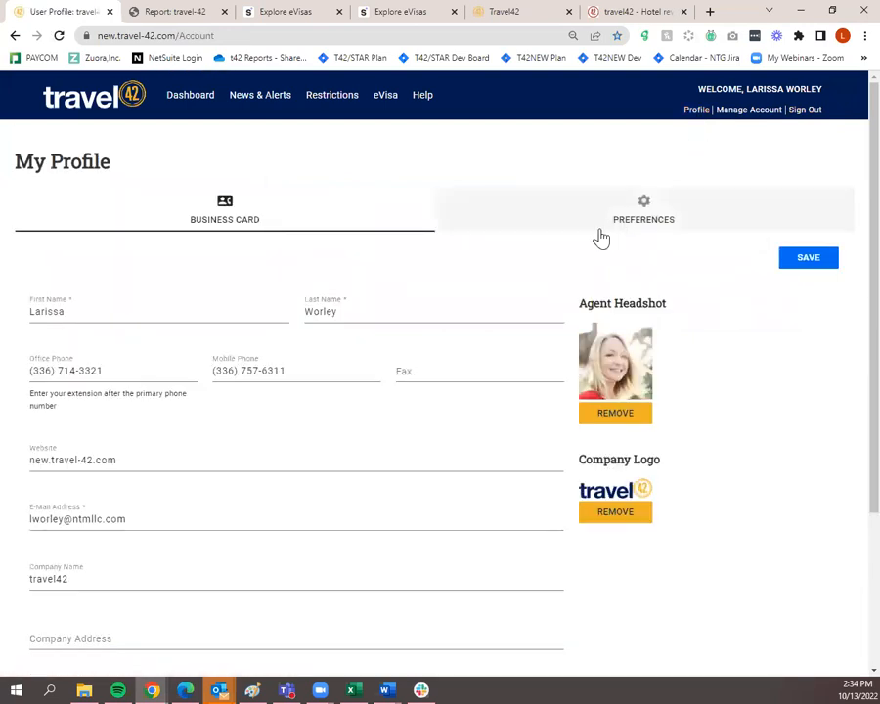
# Look over the agent's business card details, then switch to the profile Preferences
pyautogui.scroll(-1, 600, 236)
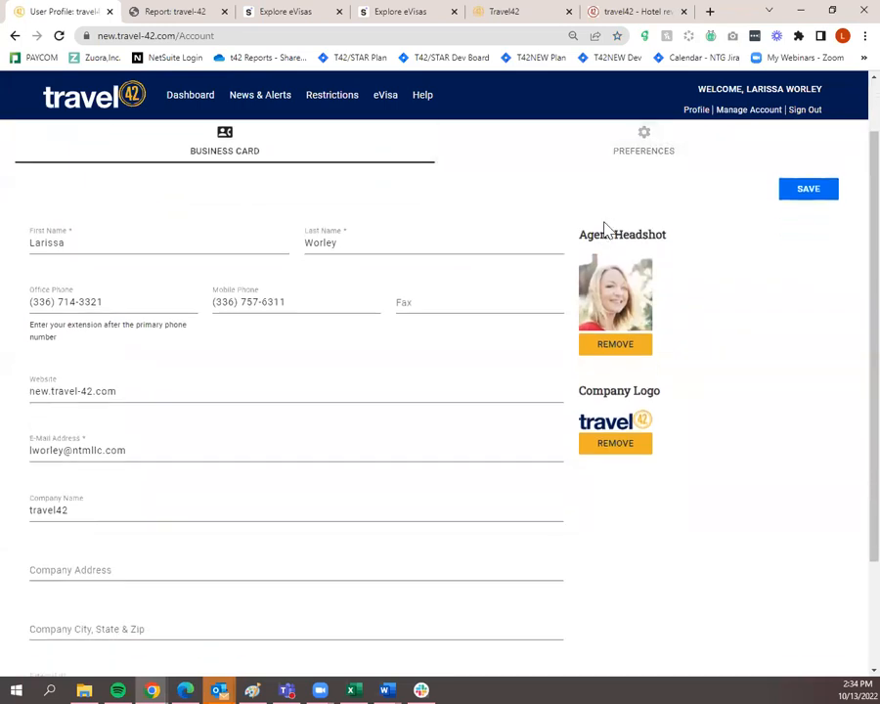
pyautogui.scroll(-2, 606, 229)
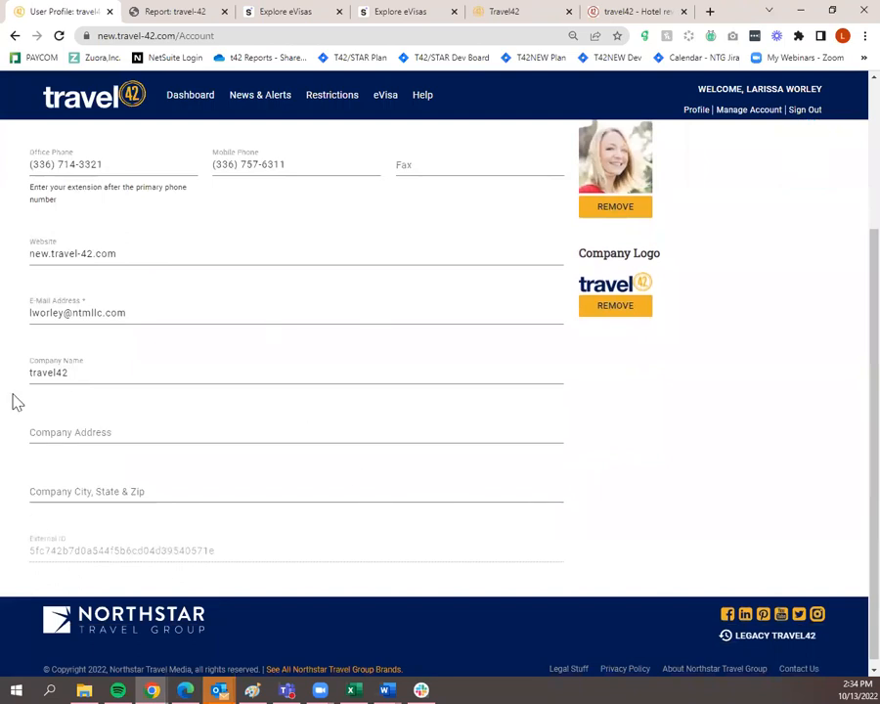
pyautogui.scroll(2, 494, 376)
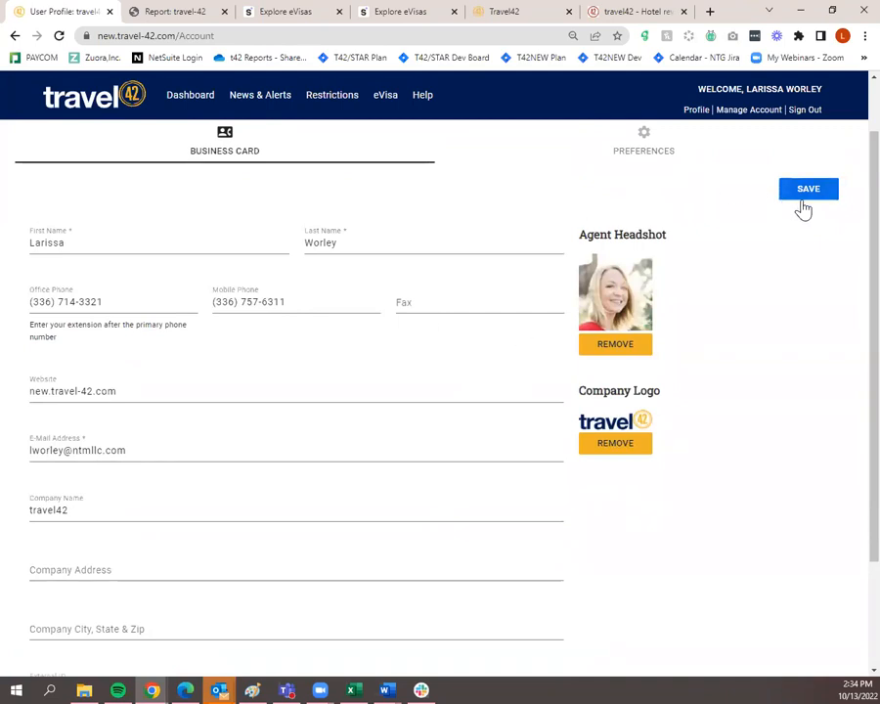
pyautogui.scroll(1, 803, 210)
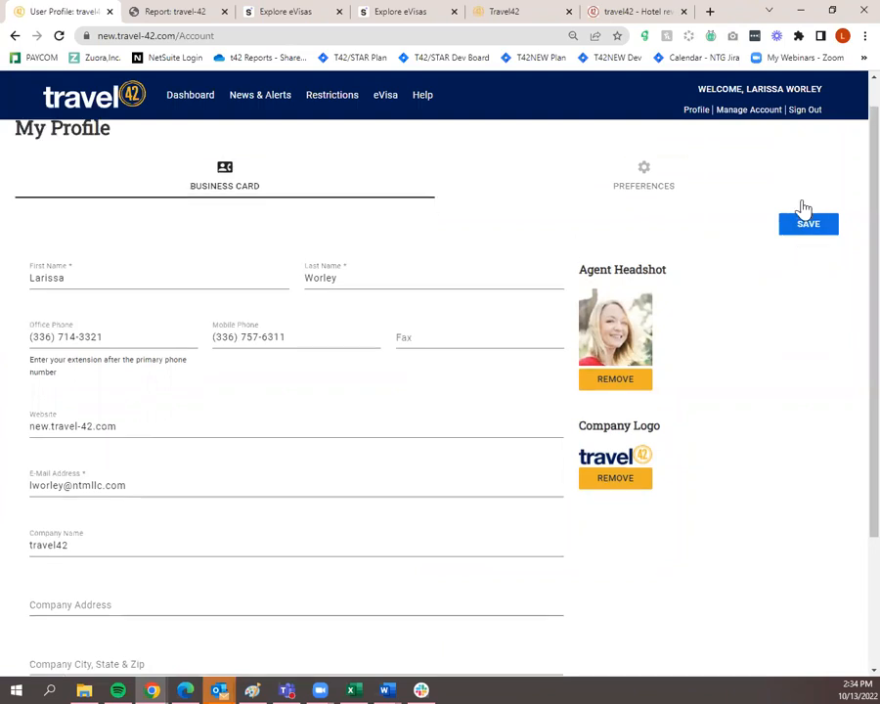
pyautogui.click(624, 228)
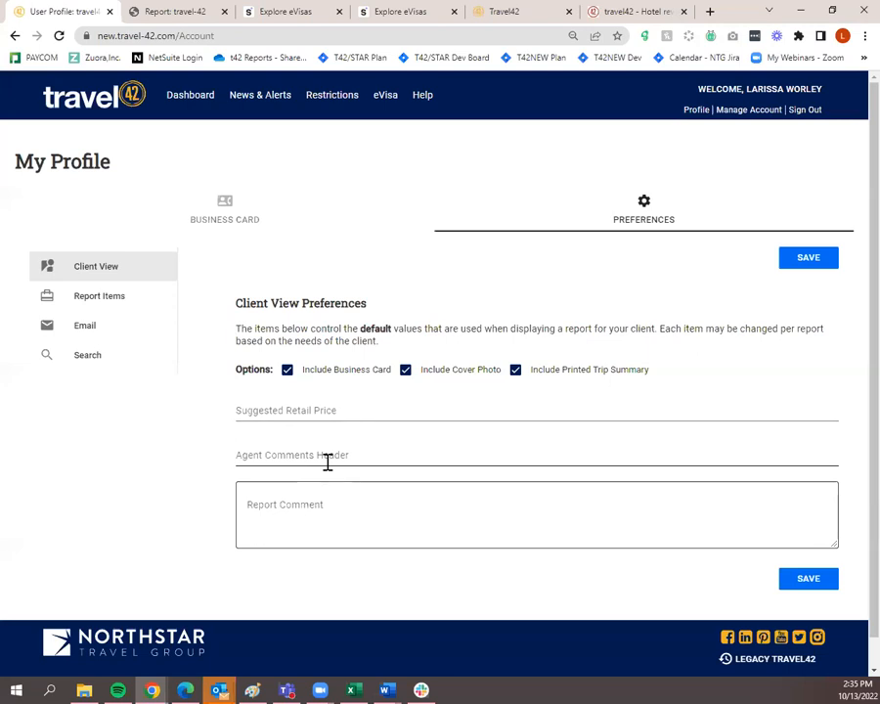
# Check the Report Items destination template choices, keeping Full Guide, then view Email preferences
pyautogui.click(326, 459)
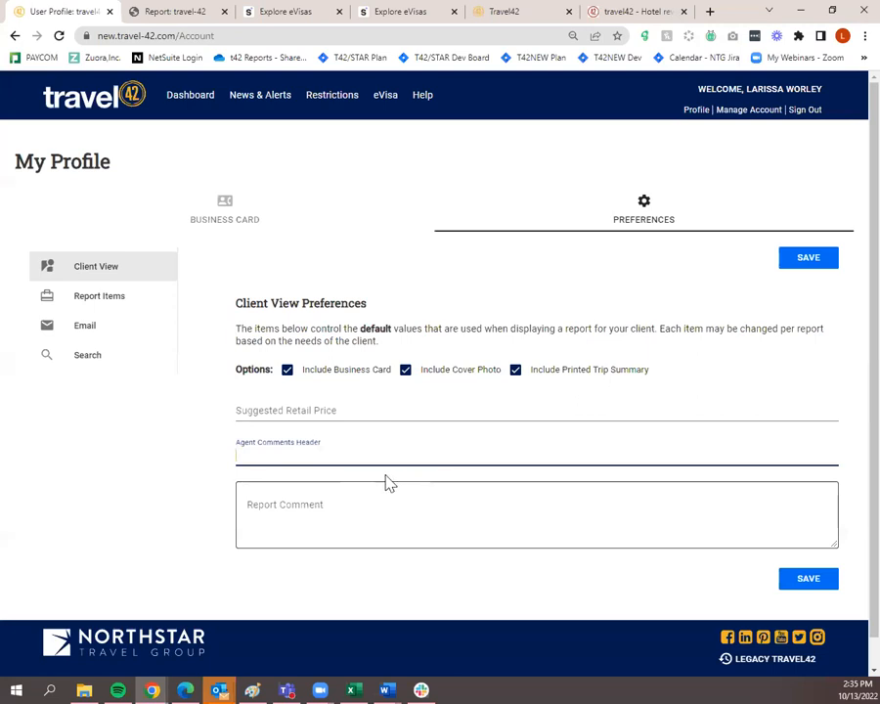
pyautogui.click(113, 296)
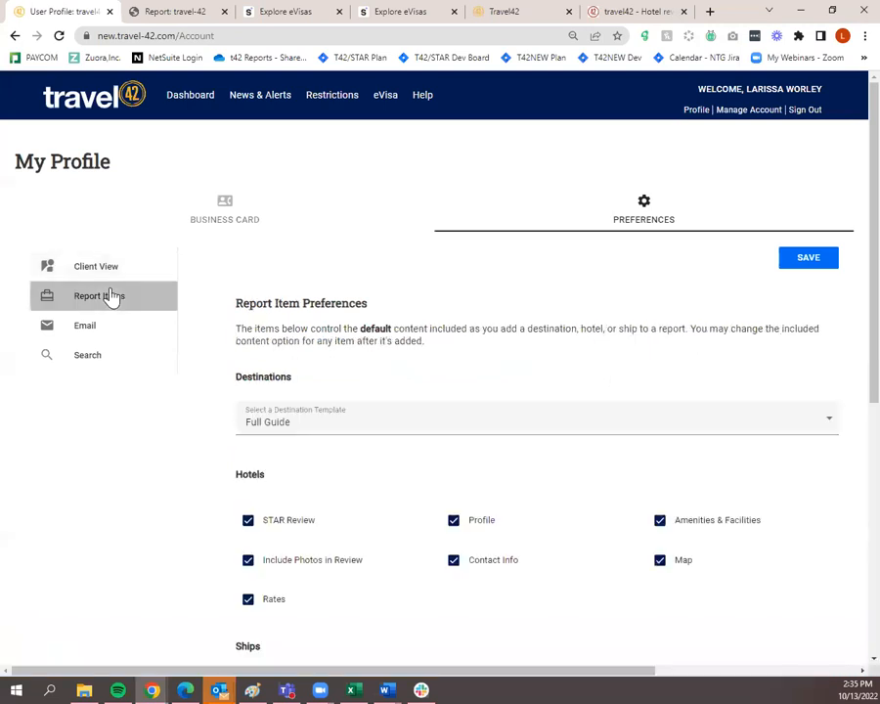
pyautogui.scroll(-1, 111, 298)
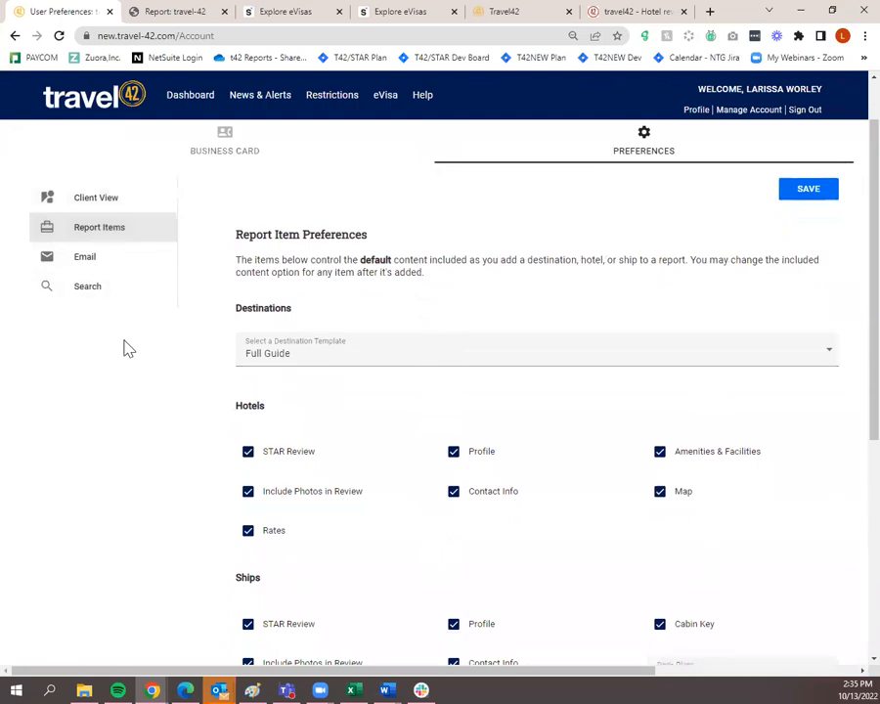
pyautogui.click(262, 366)
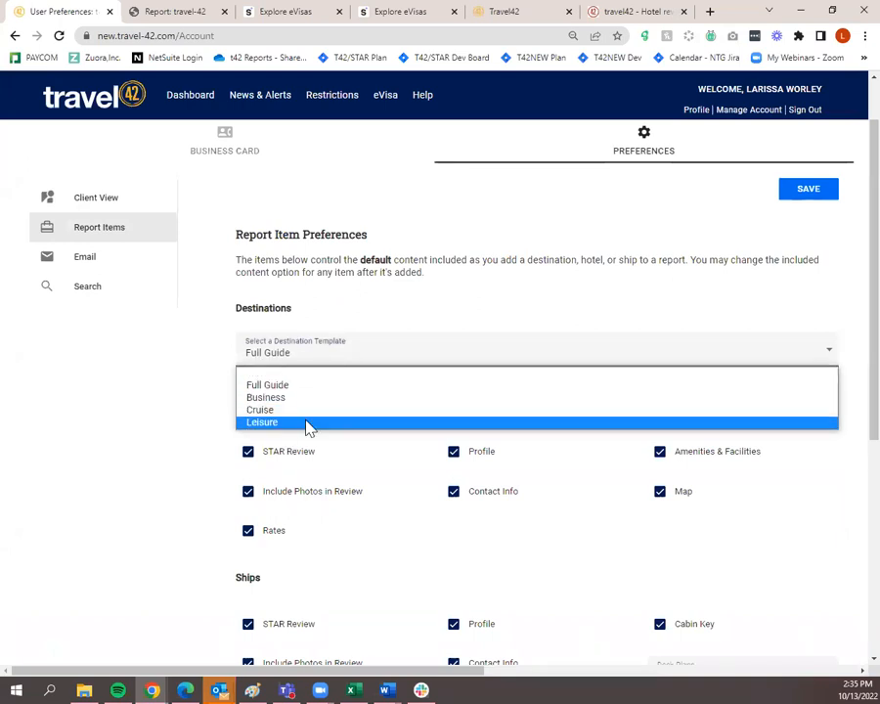
pyautogui.click(354, 303)
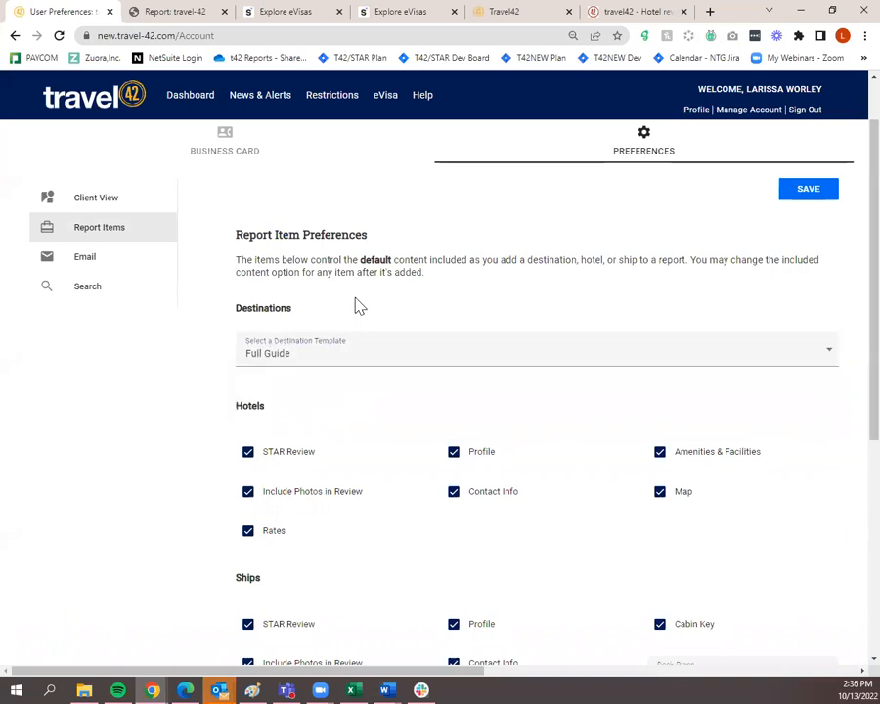
pyautogui.click(358, 354)
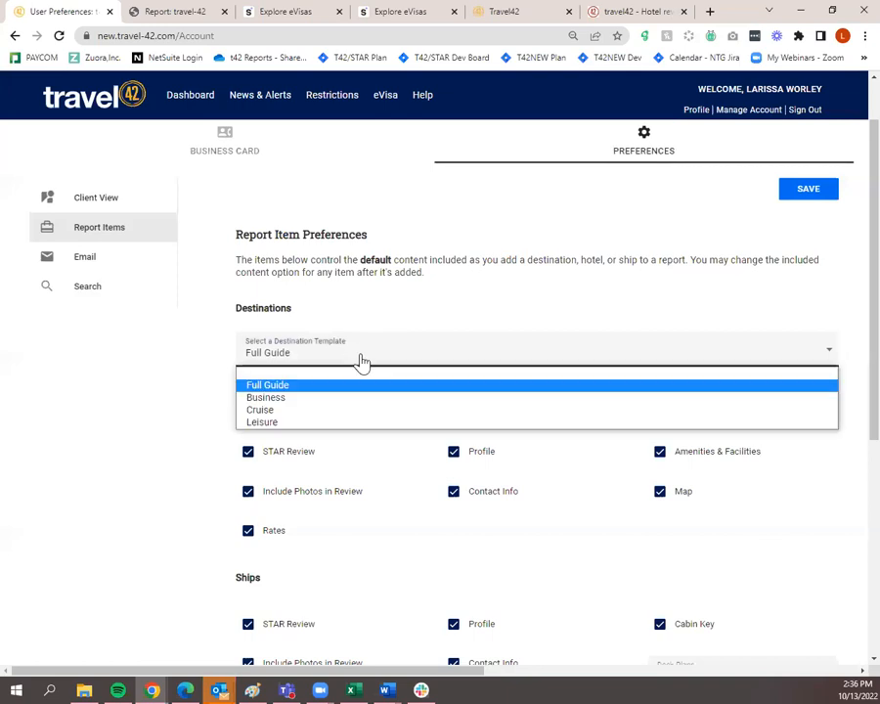
pyautogui.click(391, 299)
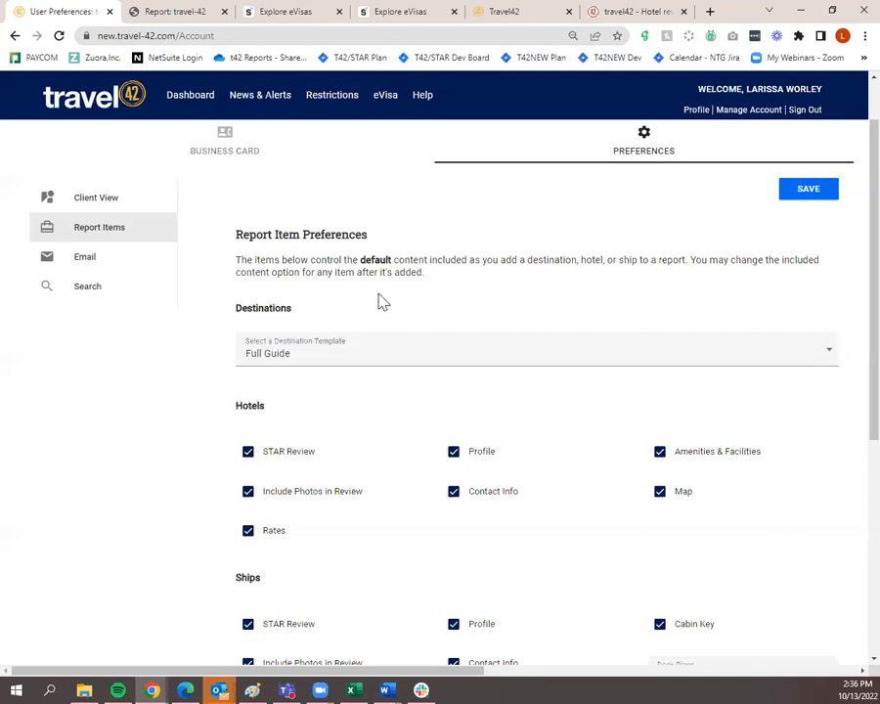
pyautogui.click(117, 267)
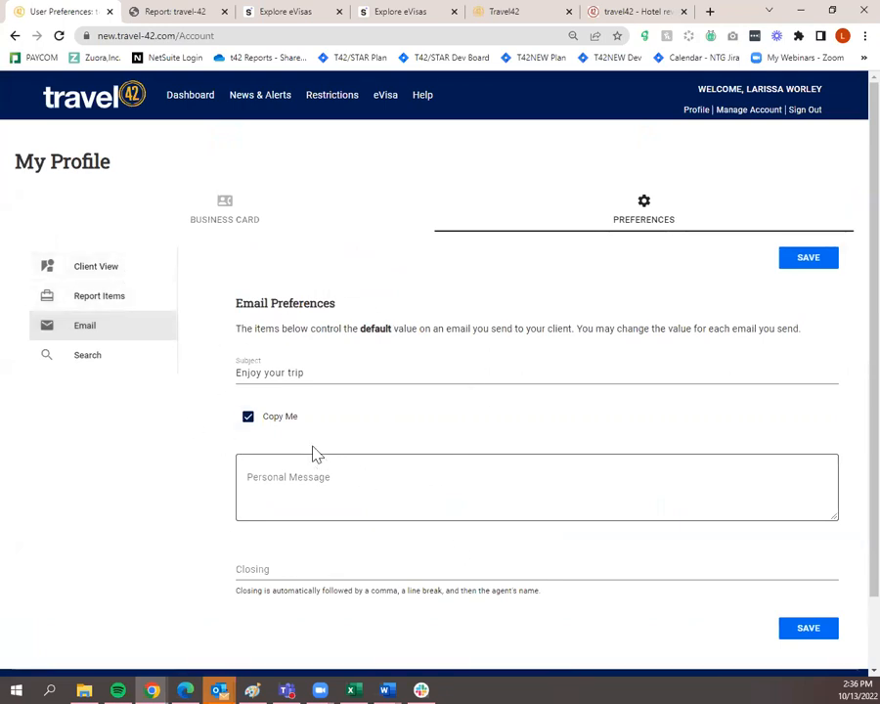
# Skim the Search preferences form, then return to the Business Card details
pyautogui.click(319, 375)
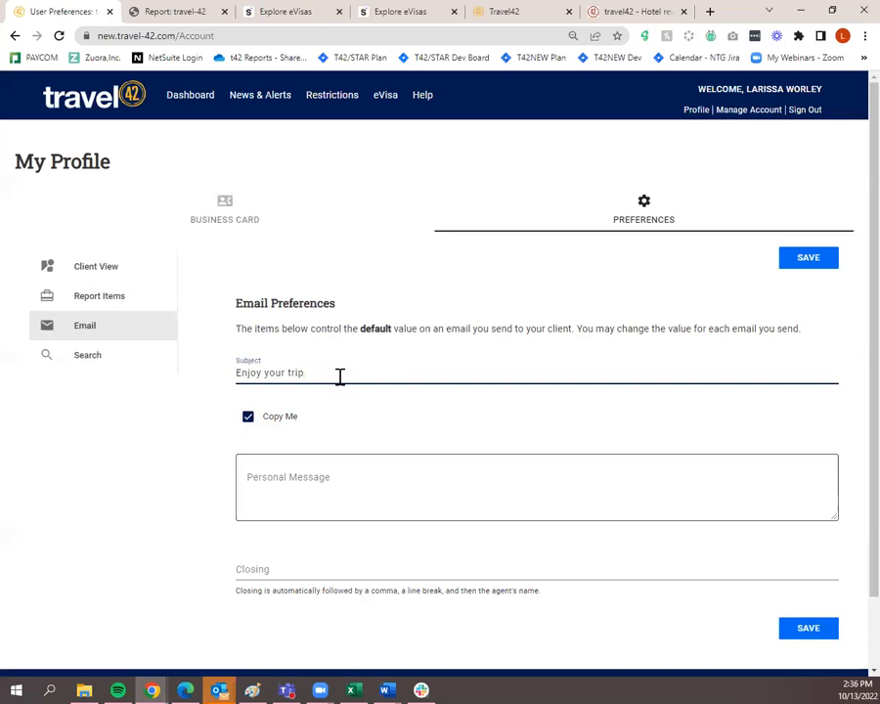
pyautogui.click(150, 363)
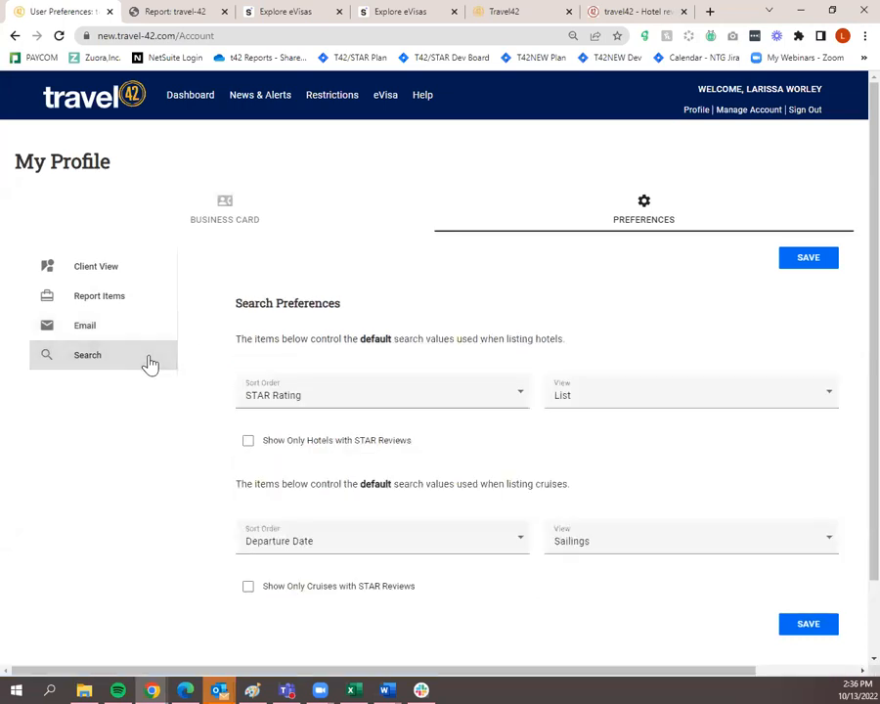
pyautogui.scroll(-2, 166, 367)
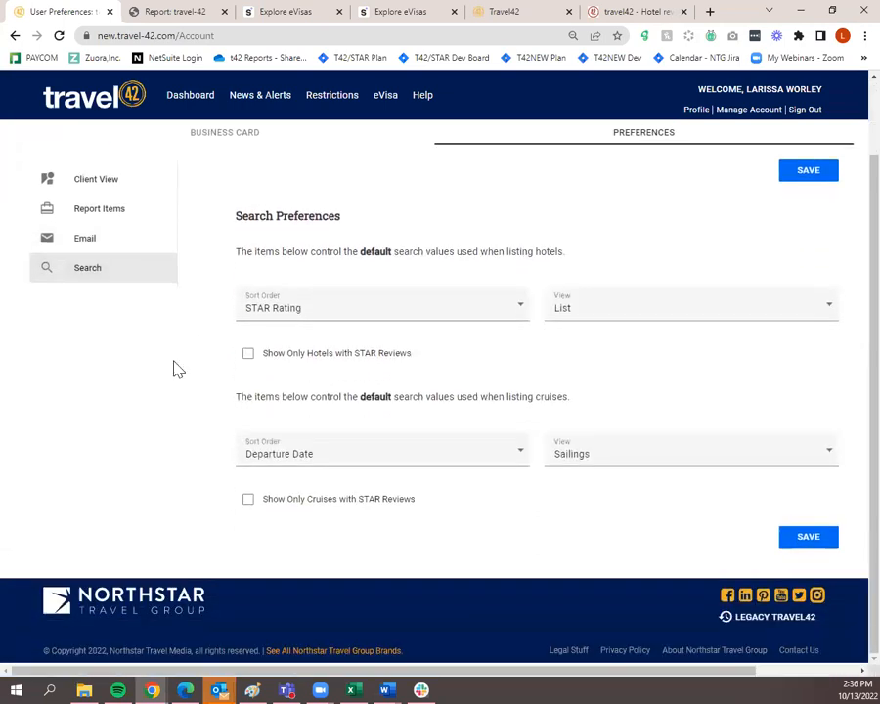
pyautogui.scroll(2, 173, 369)
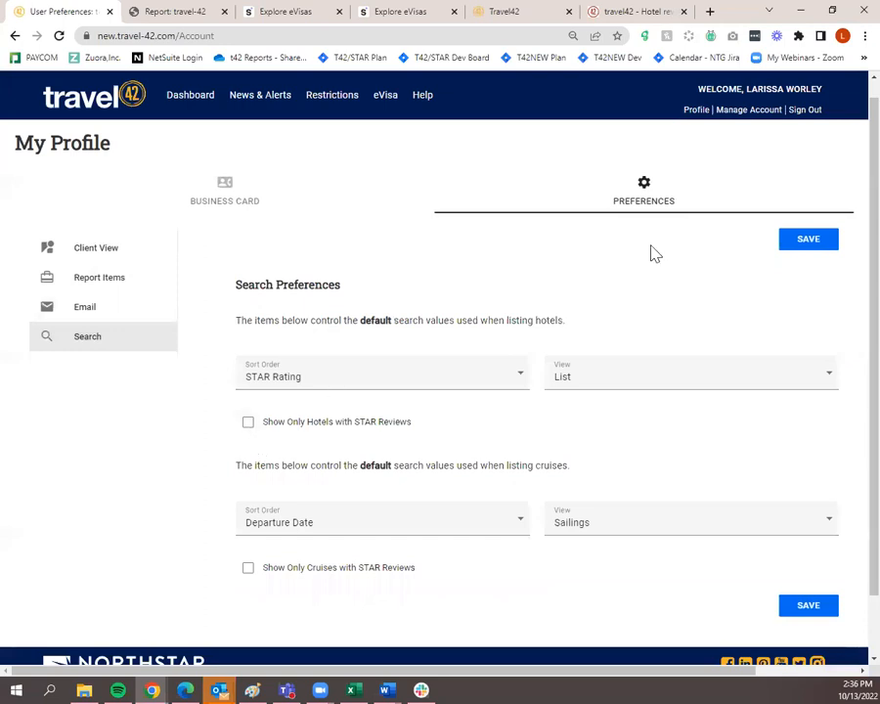
pyautogui.click(247, 211)
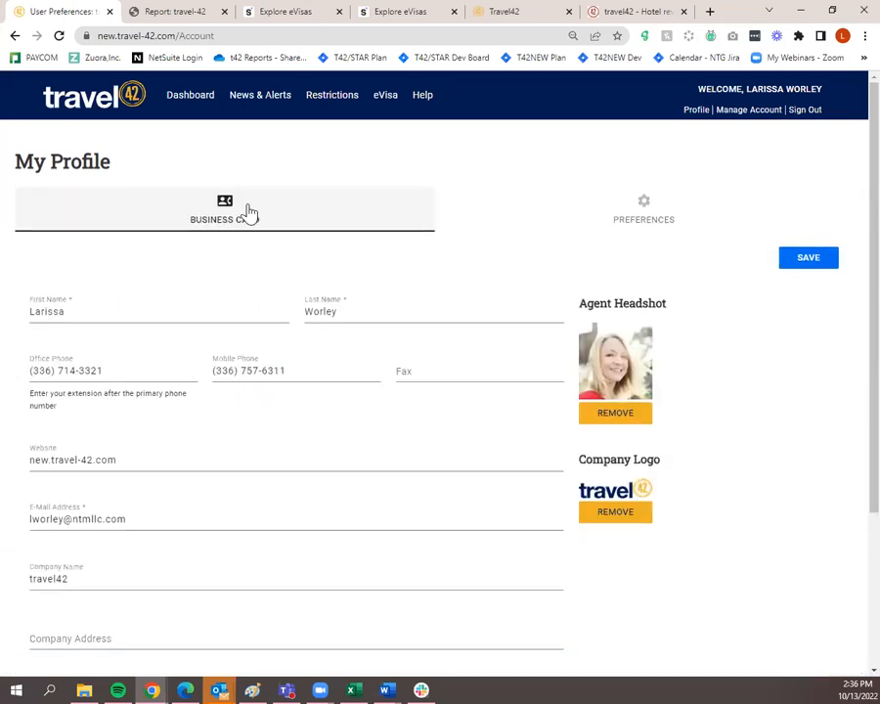